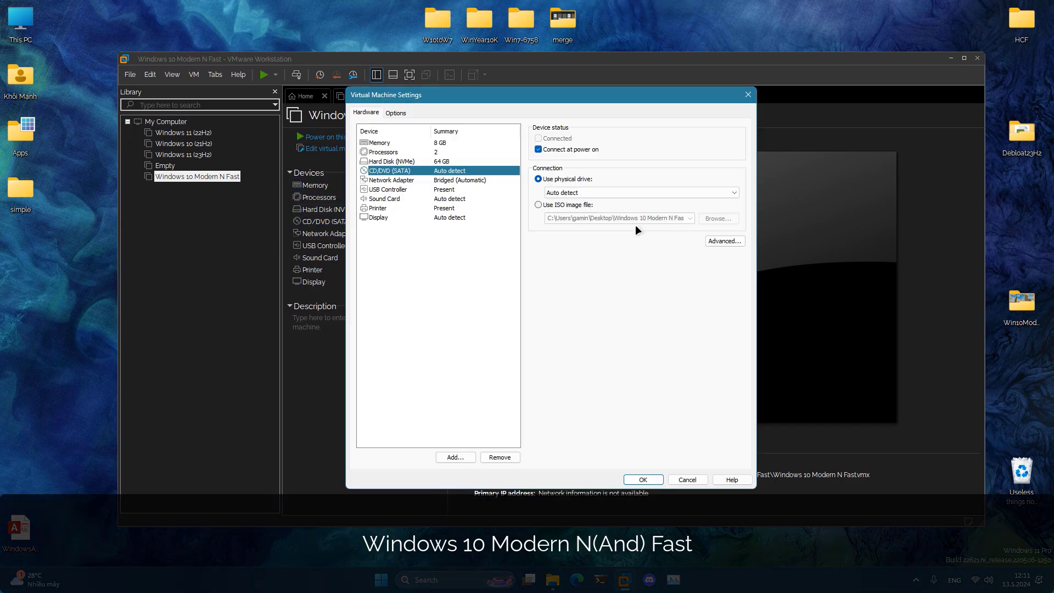
Set the virtual machine's CD/DVD drive to use the Windows 10 Modern N Fast ISO image from the Desktop.
{"action": "left_click", "coordinate": [568, 207]}
{"action": "left_click", "coordinate": [718, 217]}
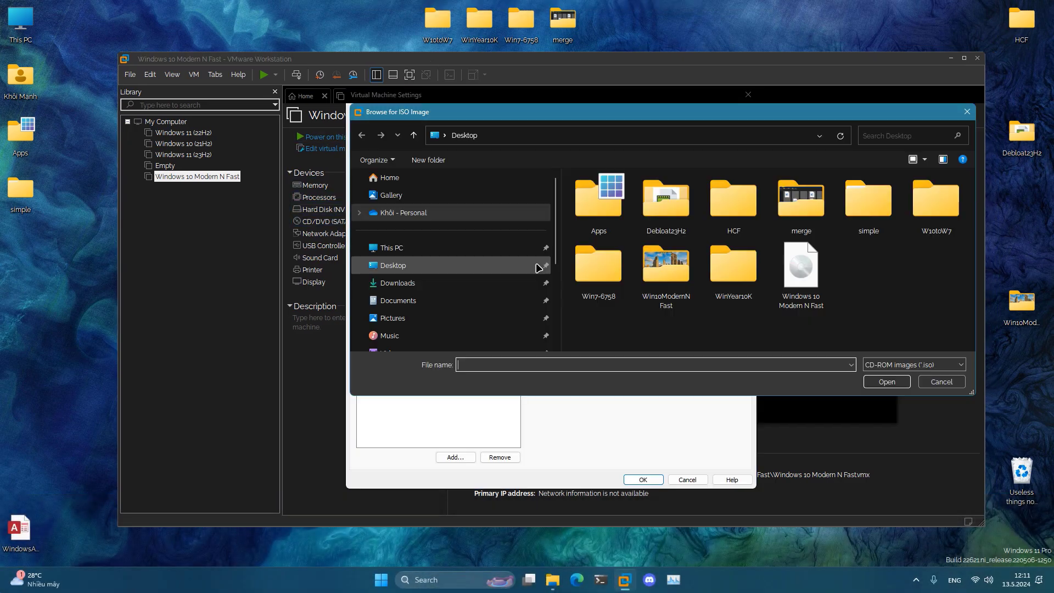
{"action": "scroll", "coordinate": [416, 239], "scroll_direction": "down", "scroll_amount": 1}
{"action": "left_click", "coordinate": [417, 231]}
{"action": "left_click", "coordinate": [806, 280]}
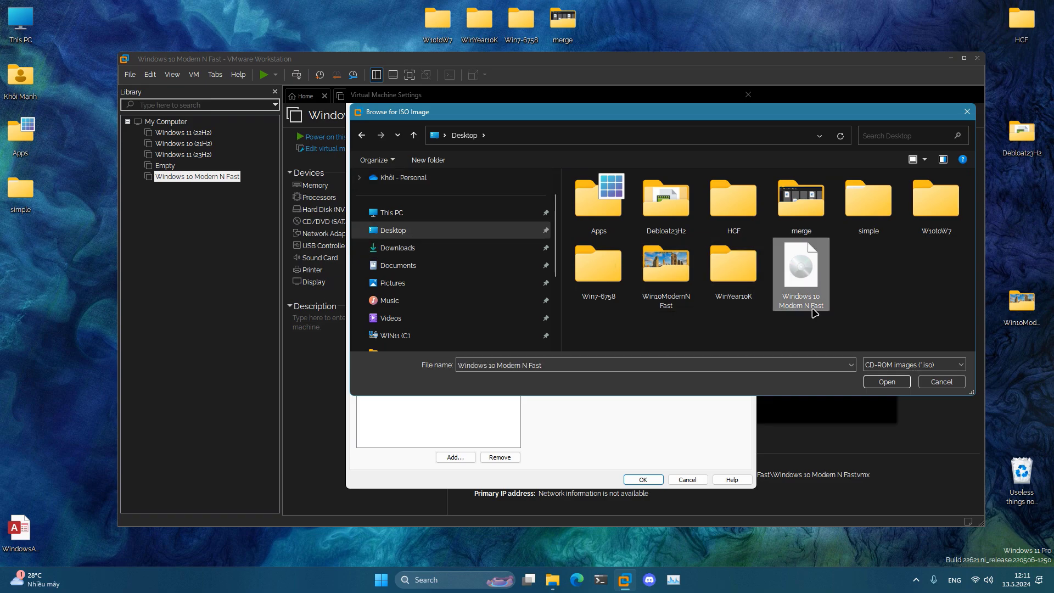
{"action": "double_click", "coordinate": [797, 281]}
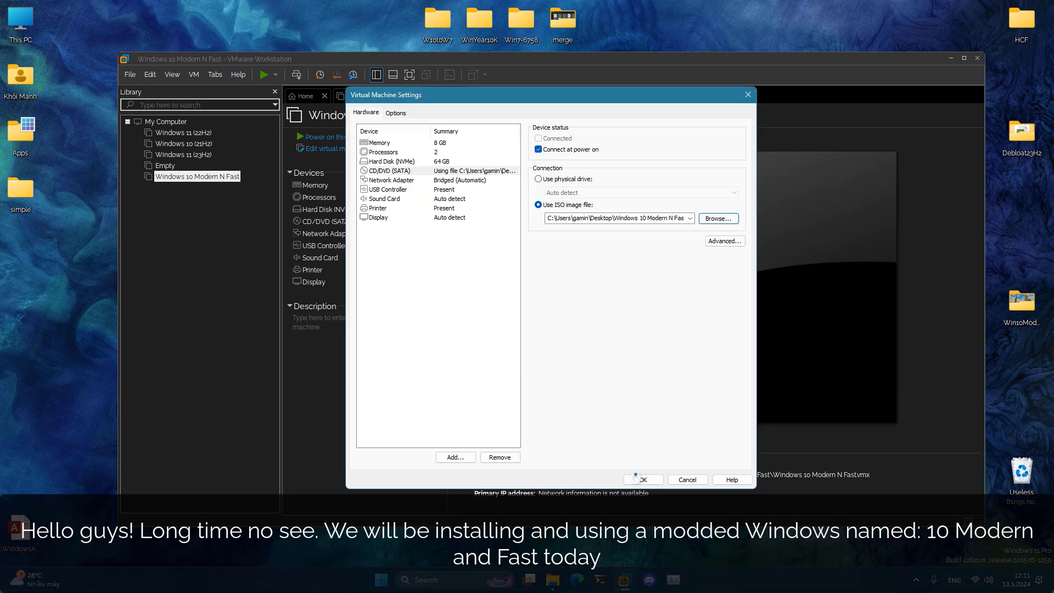
{"action": "left_click", "coordinate": [643, 479]}
Power on the Windows 10 Modern N Fast virtual machine in a maximized window and boot it from the installation disc.
{"action": "left_click", "coordinate": [380, 137]}
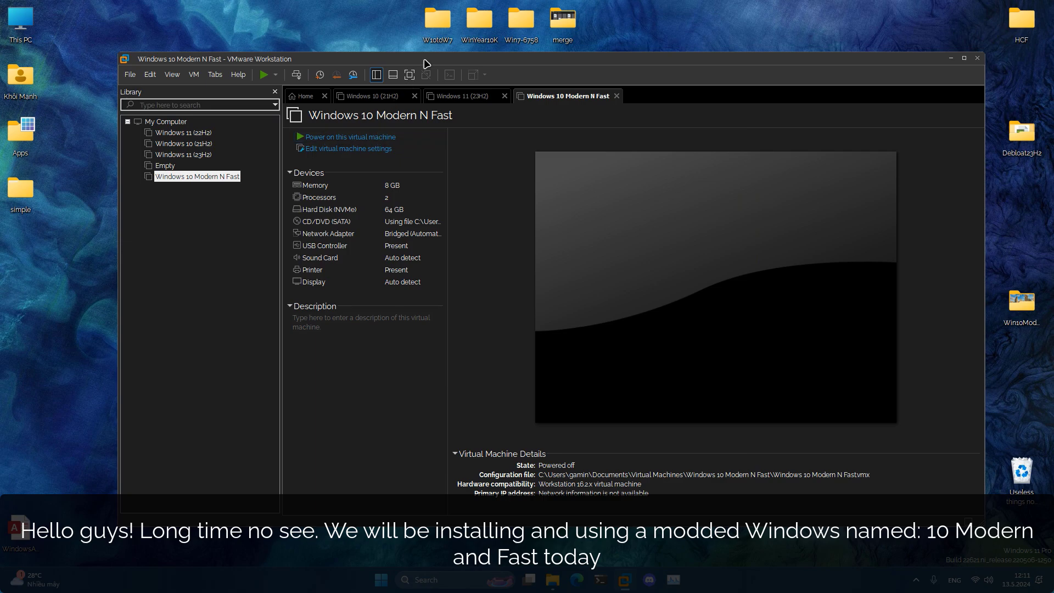
{"action": "double_click", "coordinate": [426, 60]}
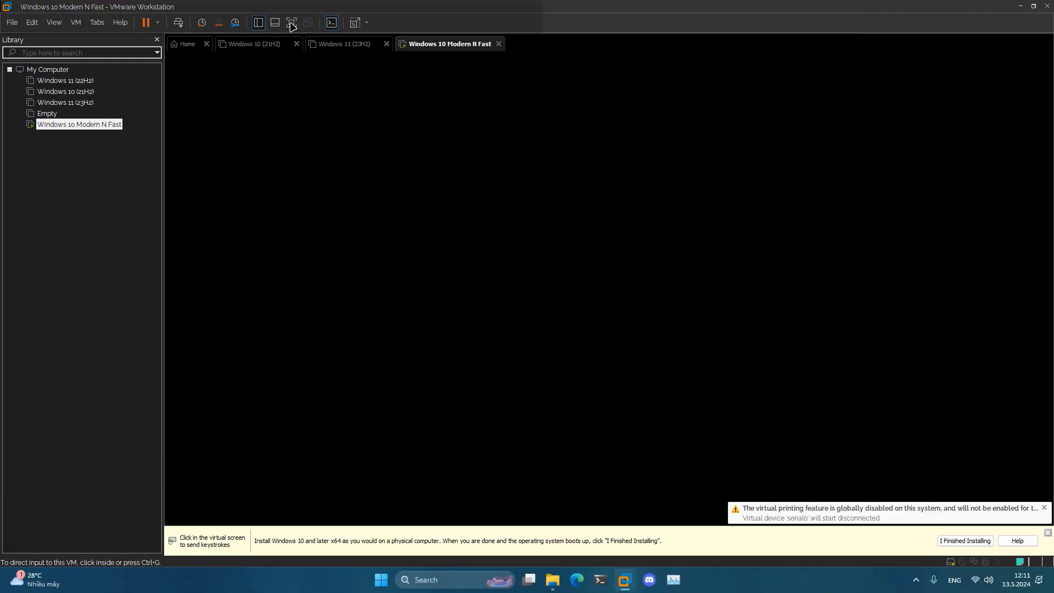
{"action": "left_click", "coordinate": [541, 287]}
{"action": "key", "text": "Return"}
Switch the running virtual machine's display to a stretched full-screen view.
{"action": "key", "text": "ctrl+alt"}
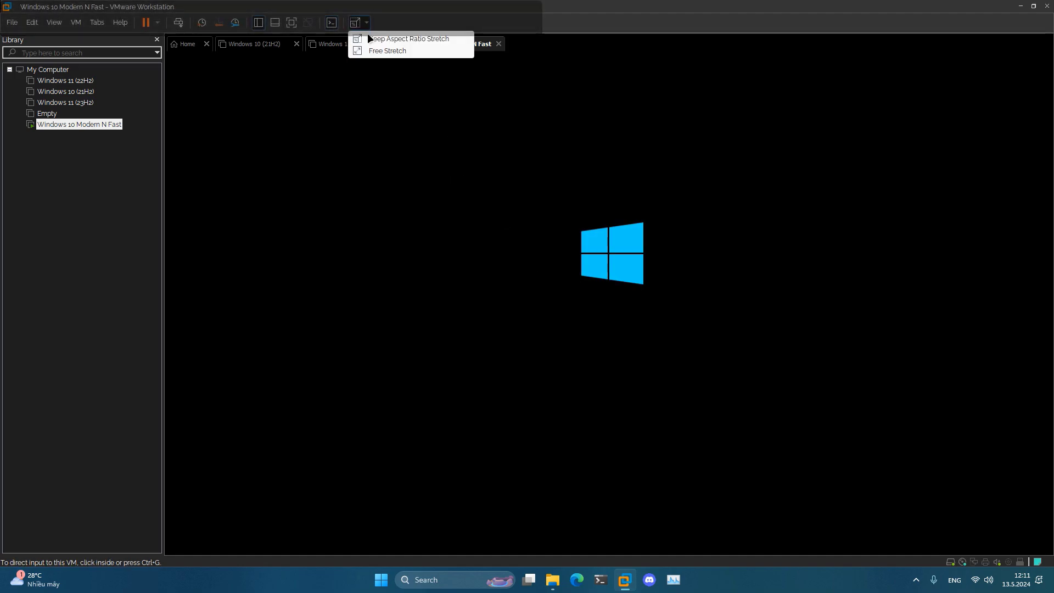
{"action": "left_click", "coordinate": [291, 27]}
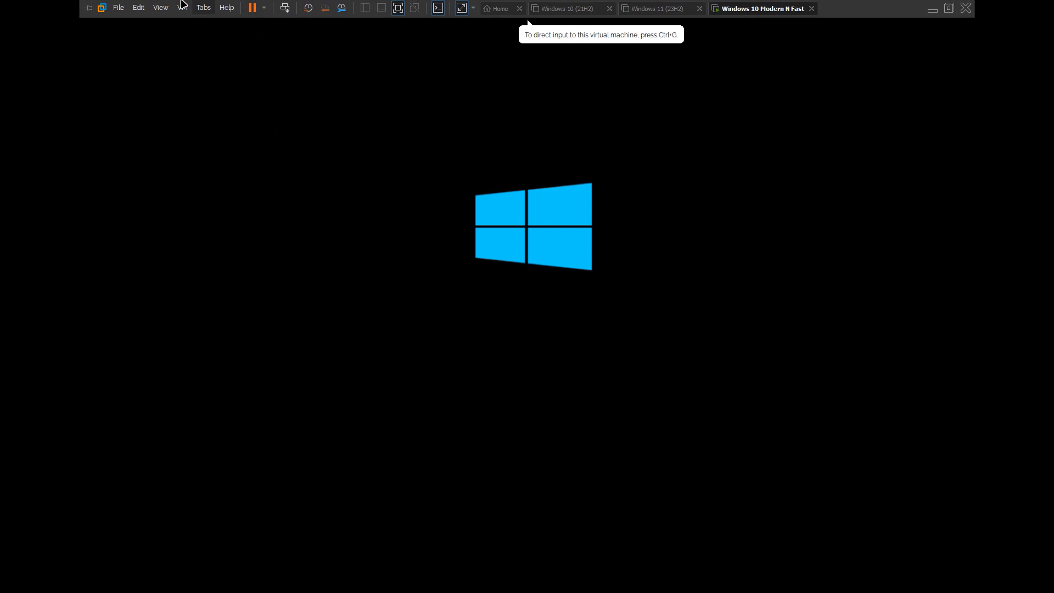
{"action": "left_click", "coordinate": [183, 7]}
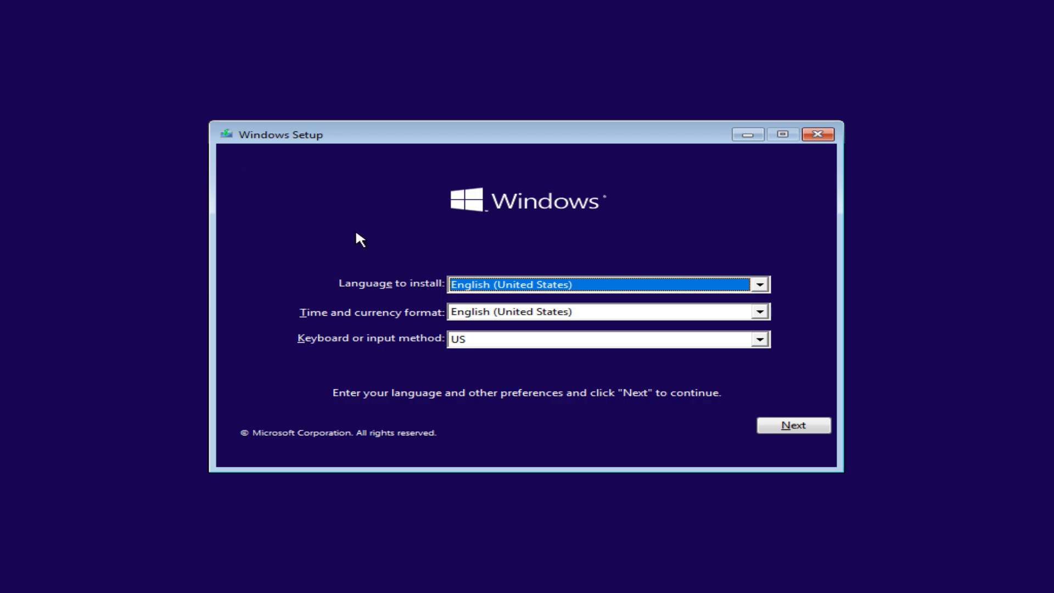
Check the setup environment's Windows version in a command prompt with ver and winver, and close the prompt.
{"action": "key", "text": "shift+F10"}
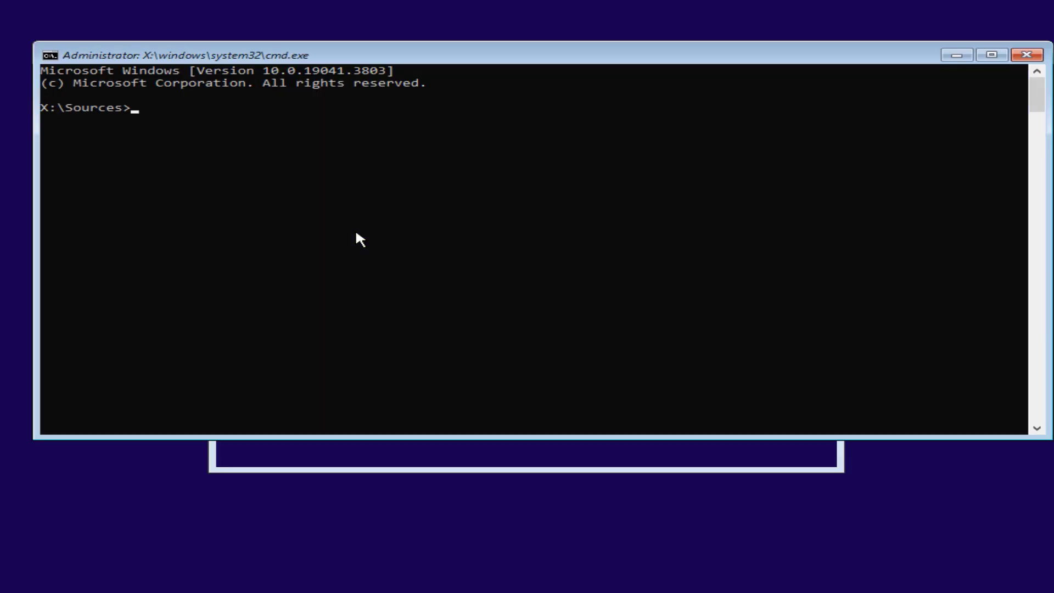
{"action": "left_click_drag", "start_coordinate": [262, 75], "coordinate": [367, 80]}
{"action": "right_click", "coordinate": [365, 72]}
{"action": "type", "text": "ver"}
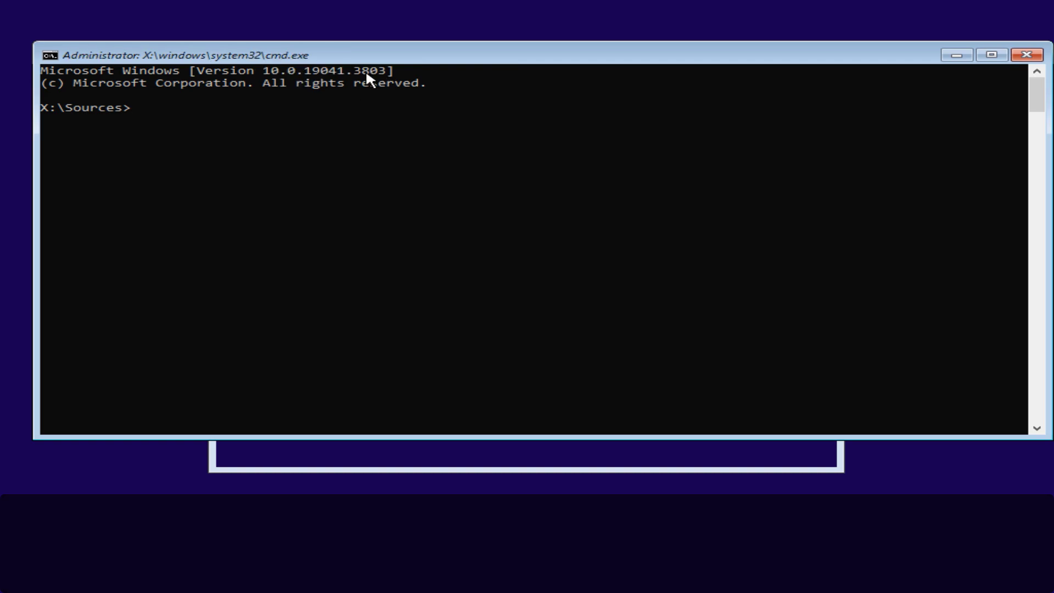
{"action": "key", "text": "Return"}
{"action": "type", "text": "winver"}
{"action": "key", "text": "Return"}
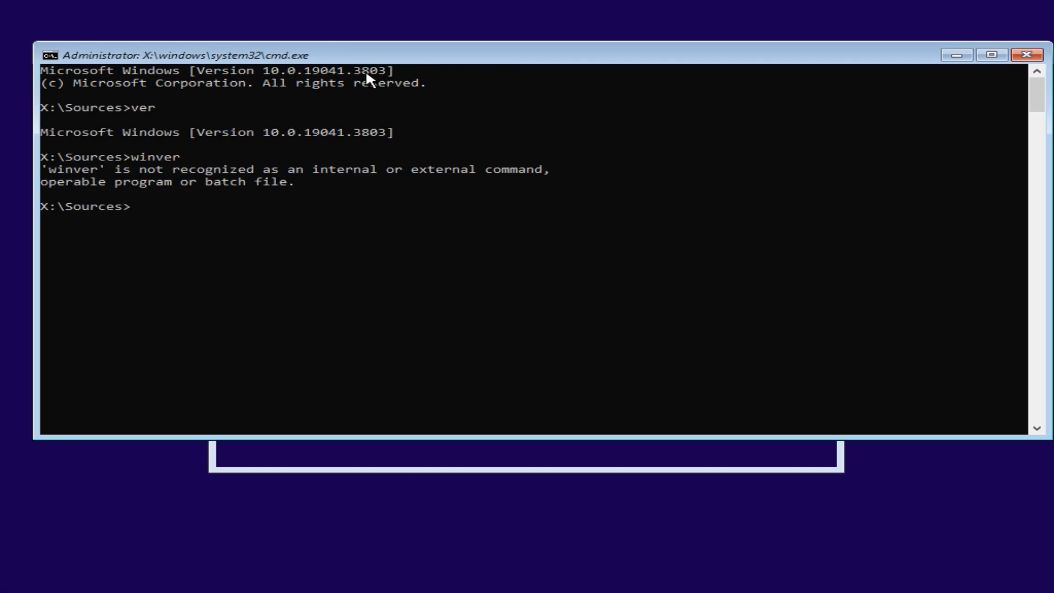
{"action": "key", "text": "alt+F4"}
Install Windows with the default English (United States) language settings onto the unallocated space of Drive 0.
{"action": "left_click", "coordinate": [791, 426]}
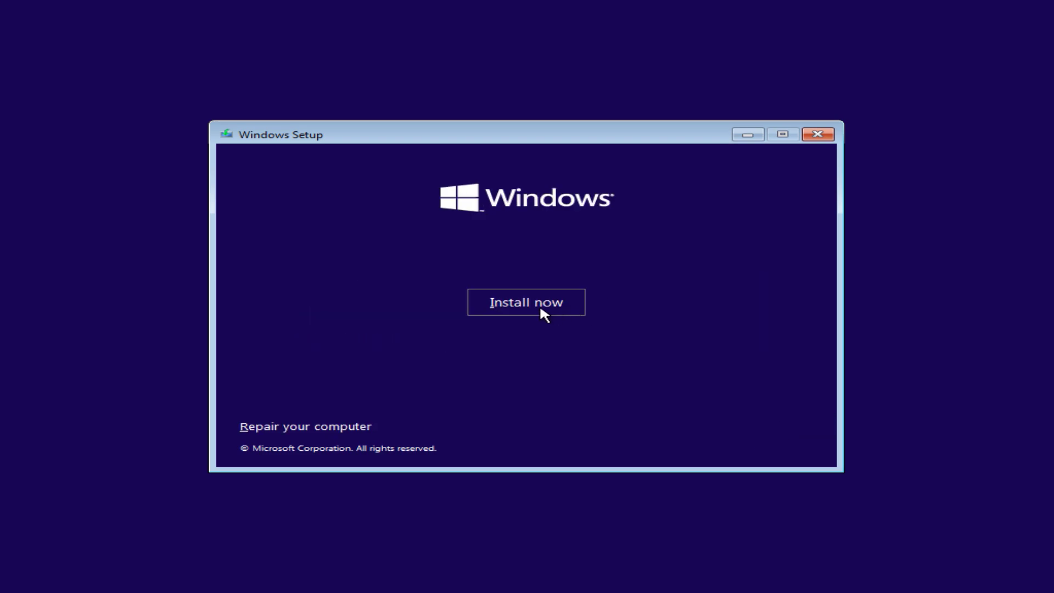
{"action": "left_click", "coordinate": [541, 312]}
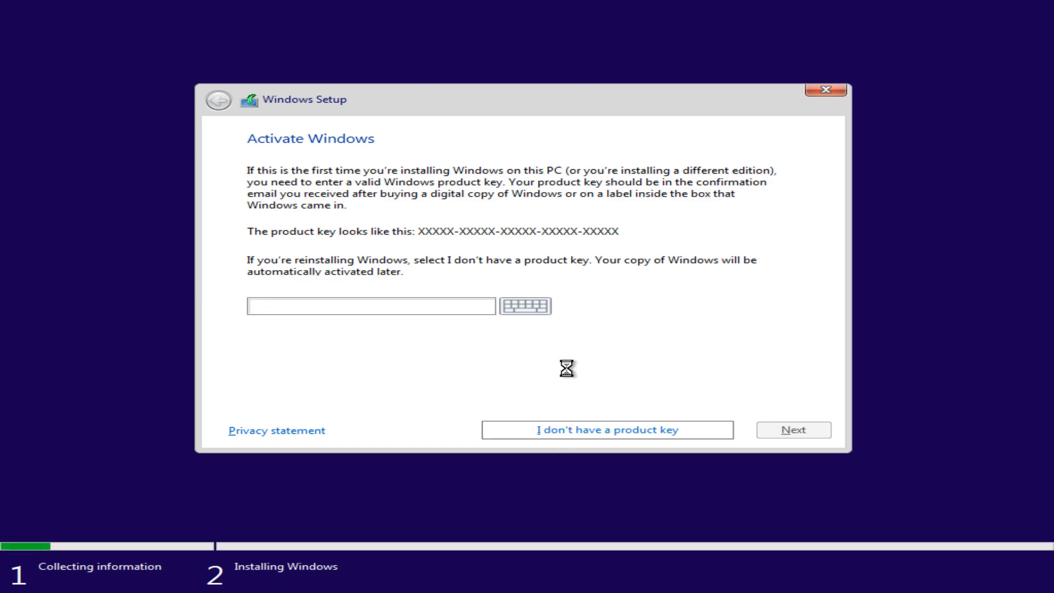
{"action": "left_click", "coordinate": [366, 393]}
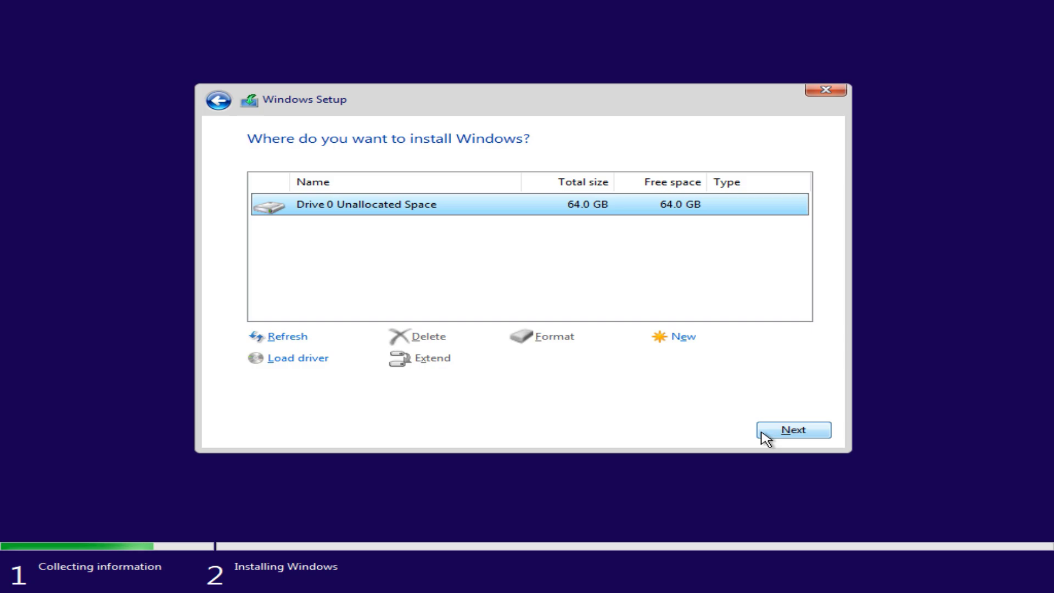
{"action": "left_click", "coordinate": [764, 435]}
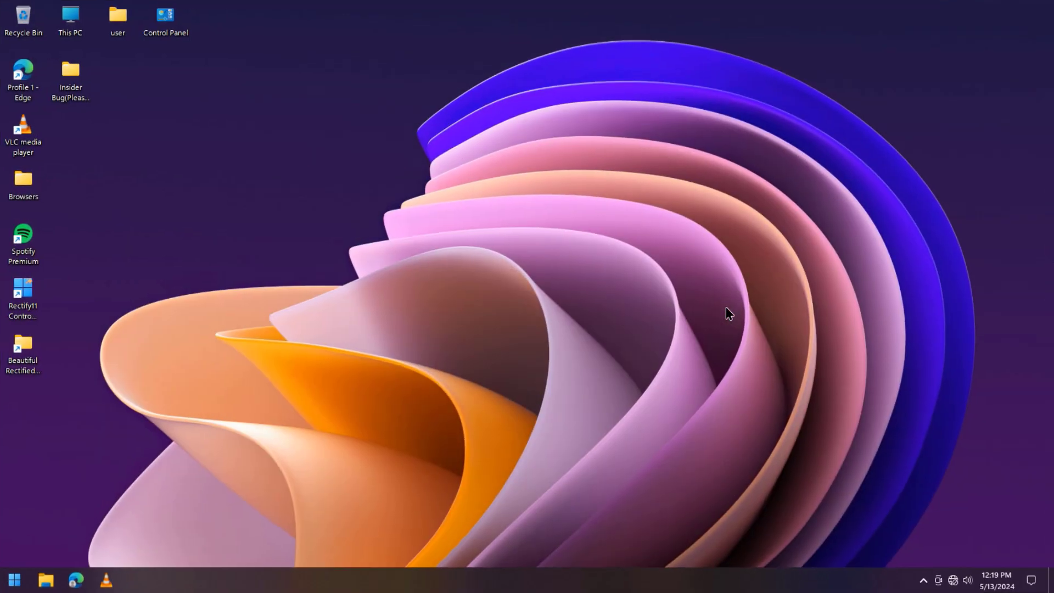
Close the Rectify11 welcome window on the newly installed desktop.
{"action": "left_click_drag", "start_coordinate": [326, 245], "coordinate": [521, 516]}
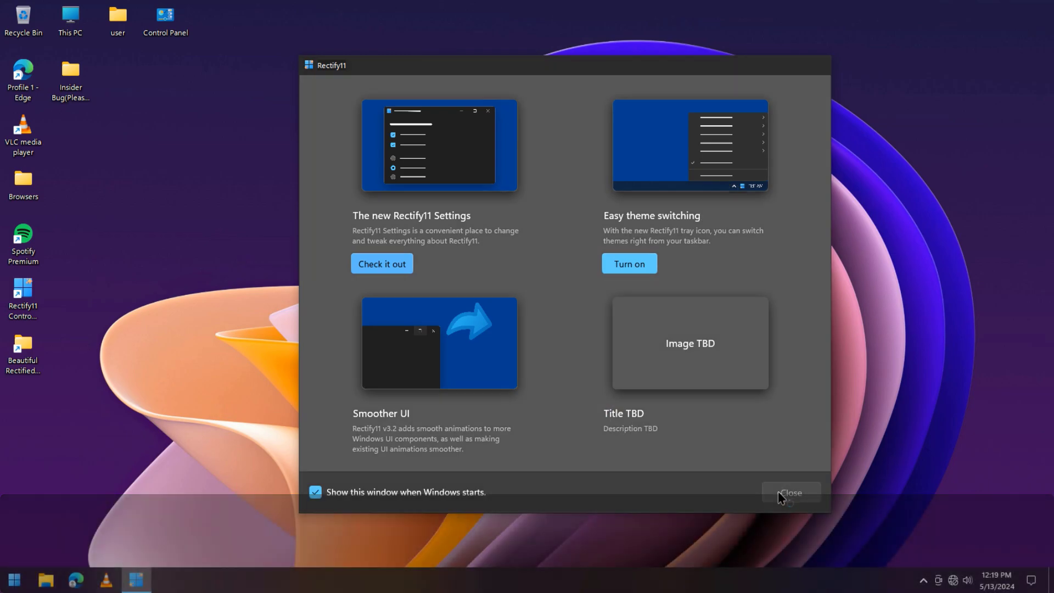
{"action": "left_click", "coordinate": [780, 492]}
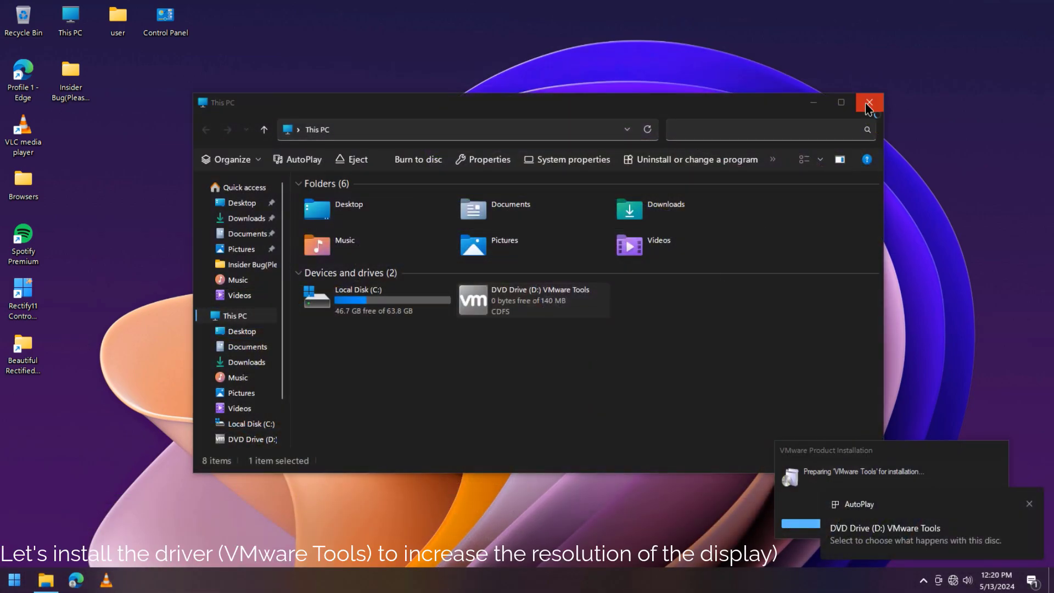
Install VMware Tools with the Typical setup type and restart the system to apply it.
{"action": "left_click", "coordinate": [870, 102]}
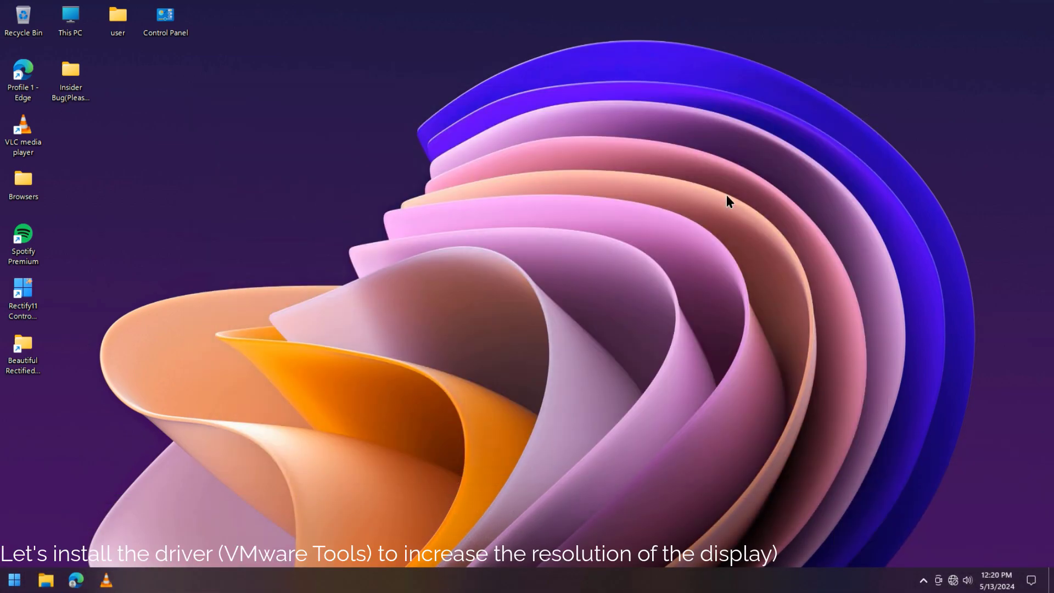
{"action": "left_click", "coordinate": [590, 390]}
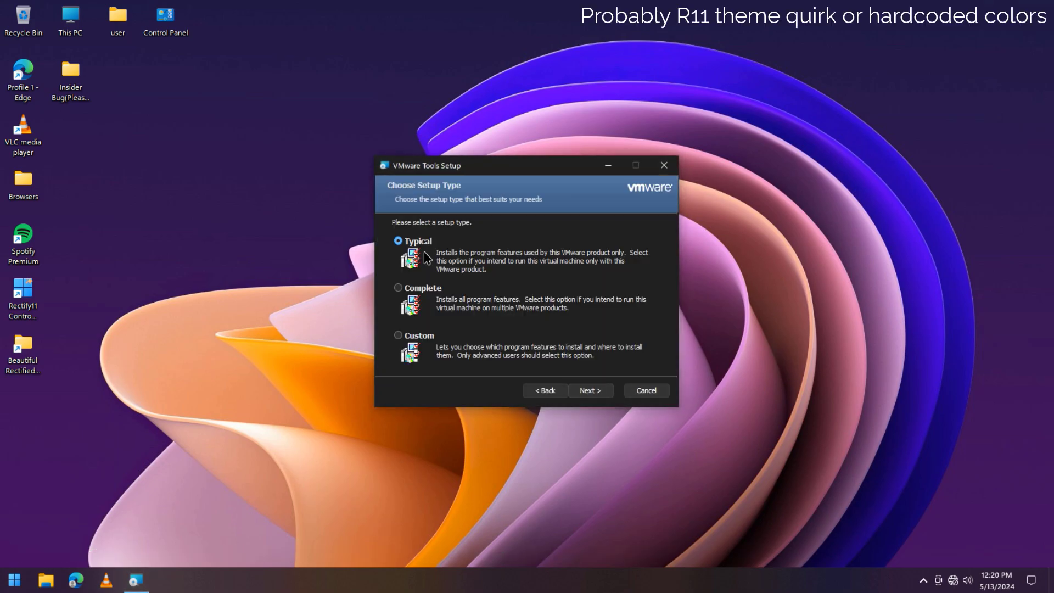
{"action": "left_click", "coordinate": [592, 391]}
{"action": "left_click", "coordinate": [594, 391]}
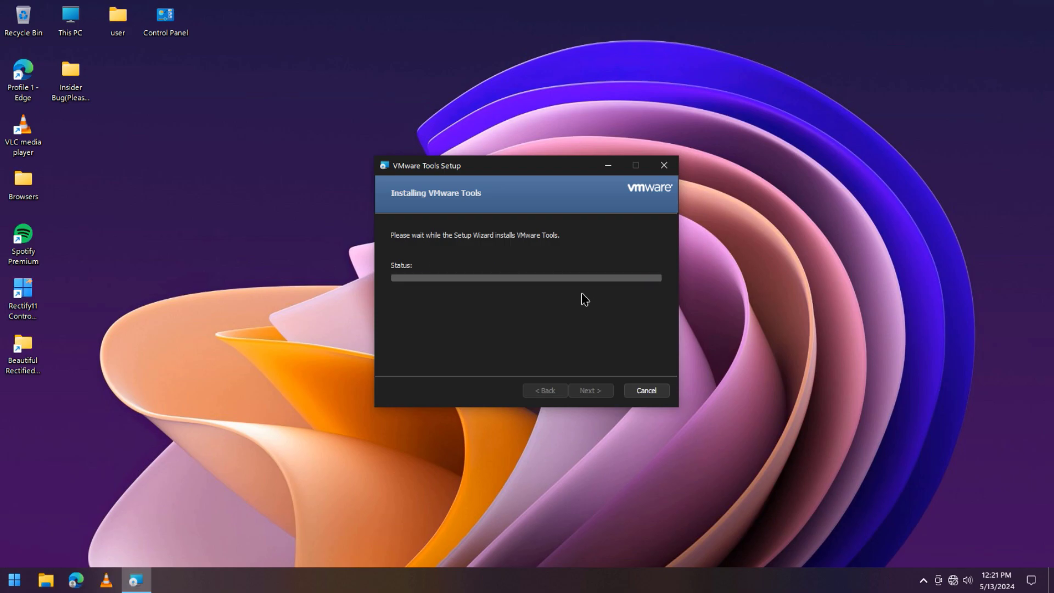
{"action": "left_click", "coordinate": [591, 391]}
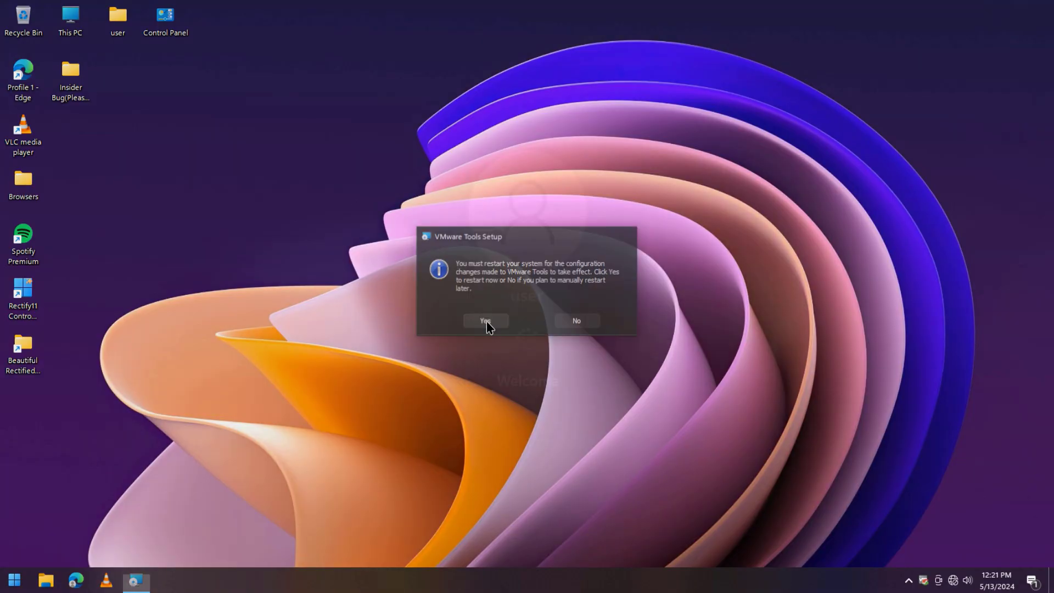
{"action": "left_click", "coordinate": [486, 321]}
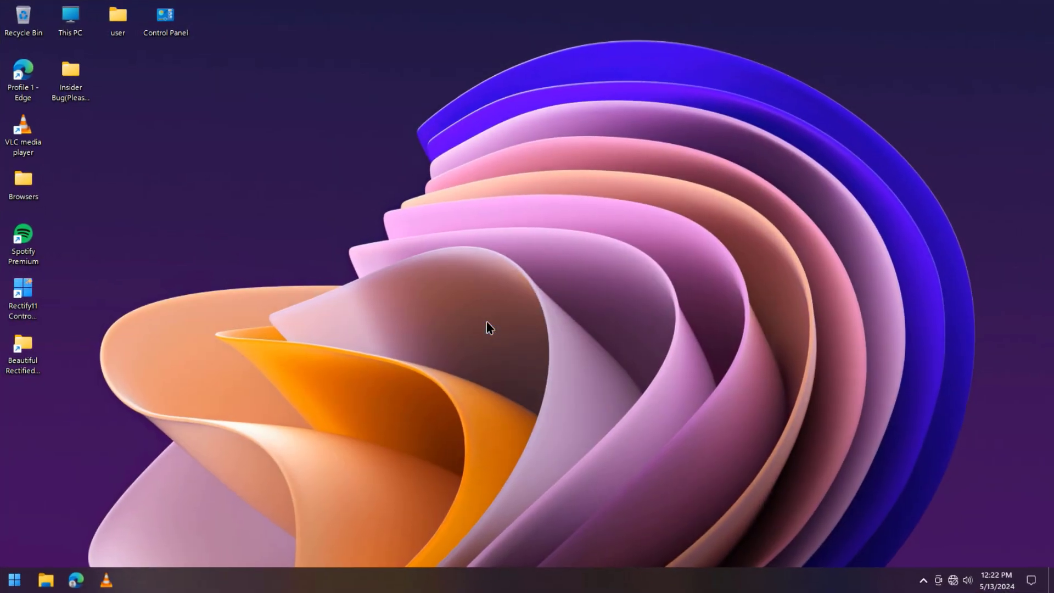
Run SystemPropertiesPerformance and turn off the shadows under windows and the translucent selection rectangle.
{"action": "left_click_drag", "start_coordinate": [344, 236], "coordinate": [407, 343]}
{"action": "key", "text": "super+r"}
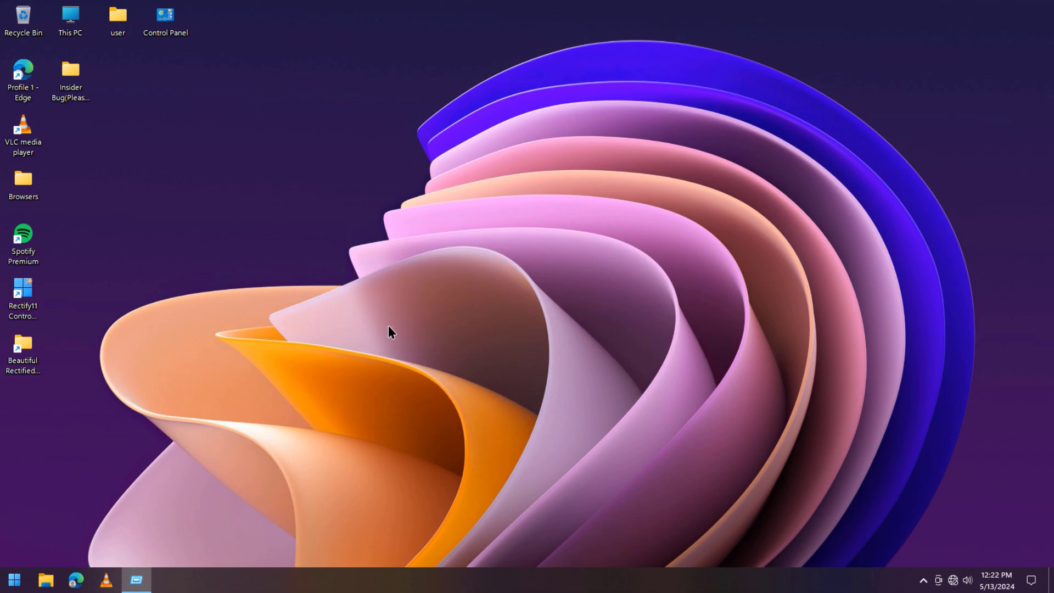
{"action": "type", "text": "SystemPr"}
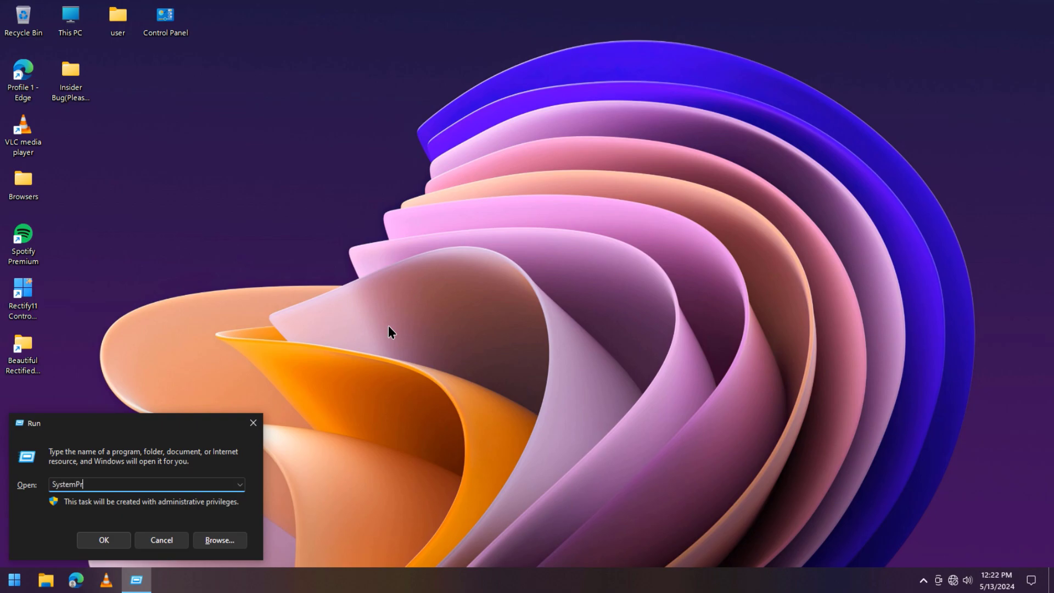
{"action": "type", "text": "opertiesPerformance"}
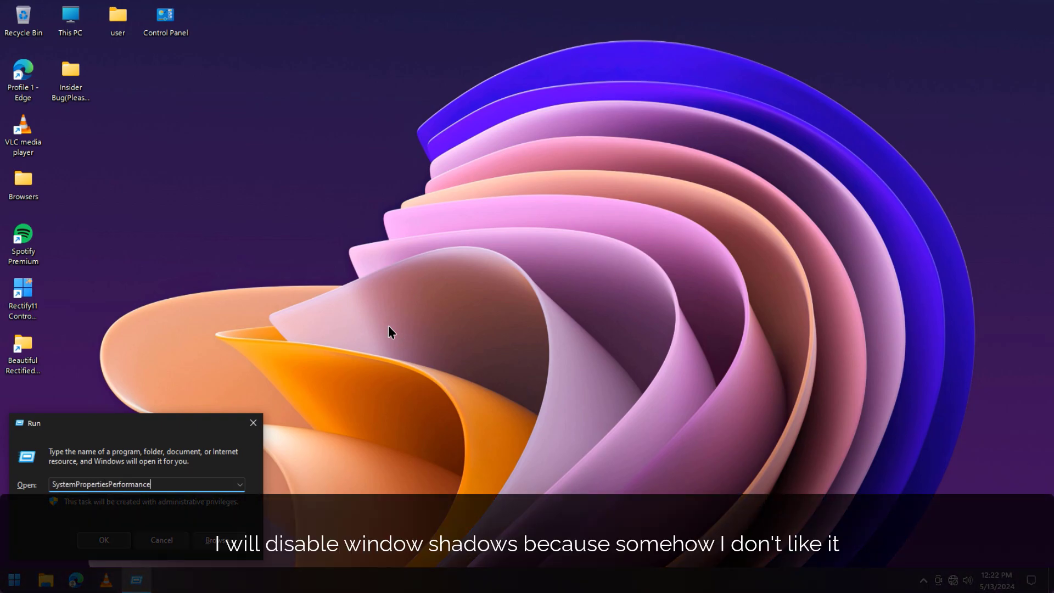
{"action": "key", "text": "Return"}
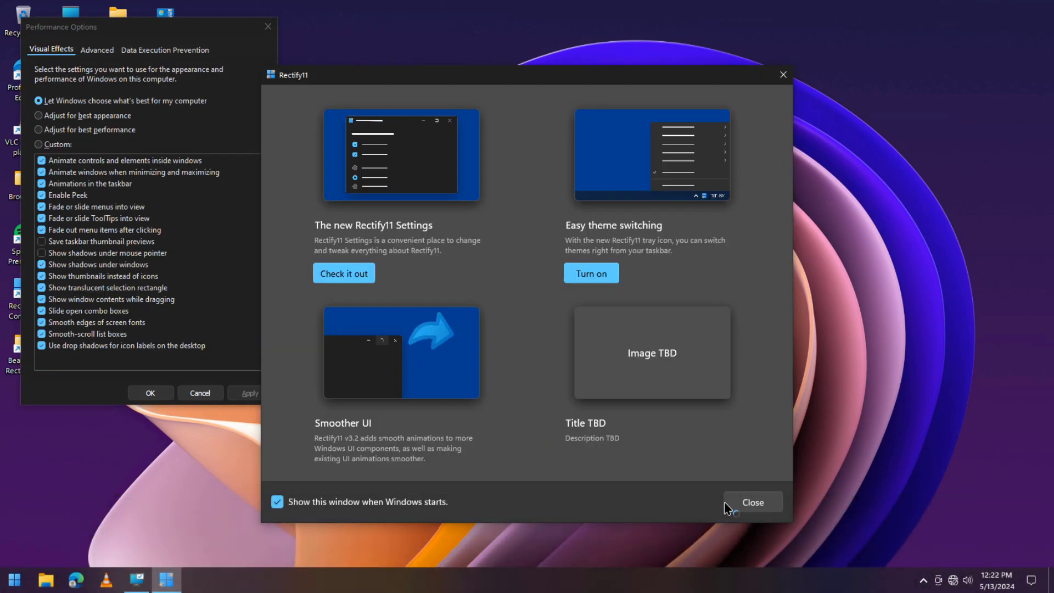
{"action": "left_click", "coordinate": [736, 500]}
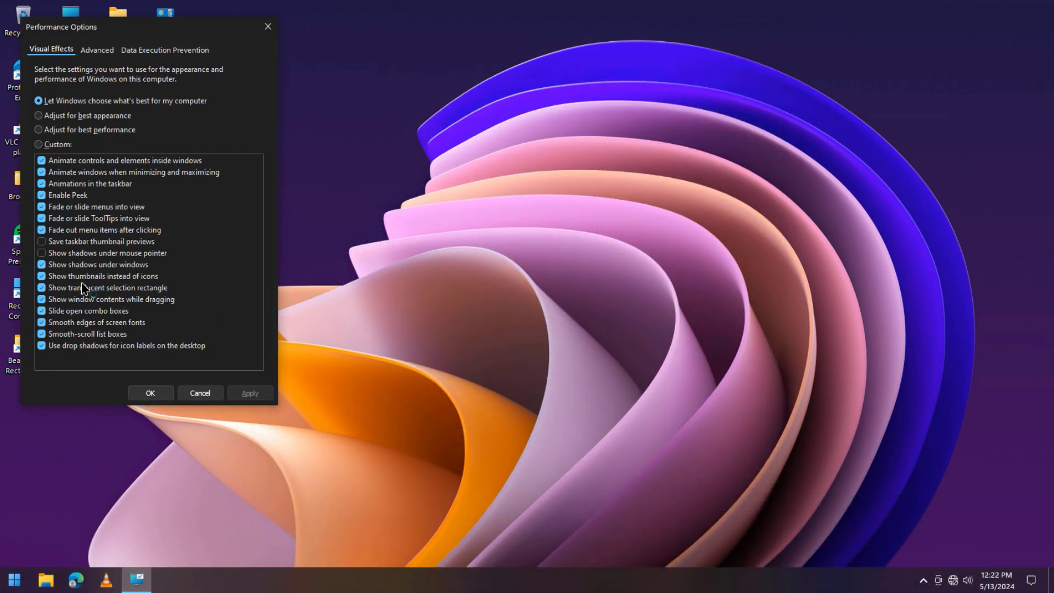
{"action": "left_click", "coordinate": [82, 265]}
{"action": "left_click", "coordinate": [85, 289]}
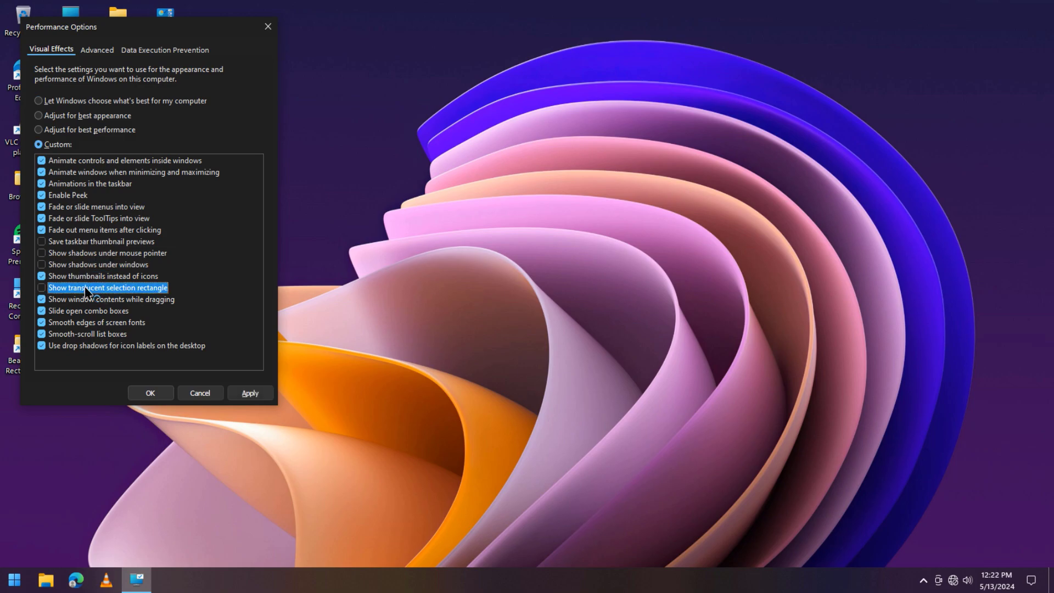
{"action": "left_click", "coordinate": [150, 393]}
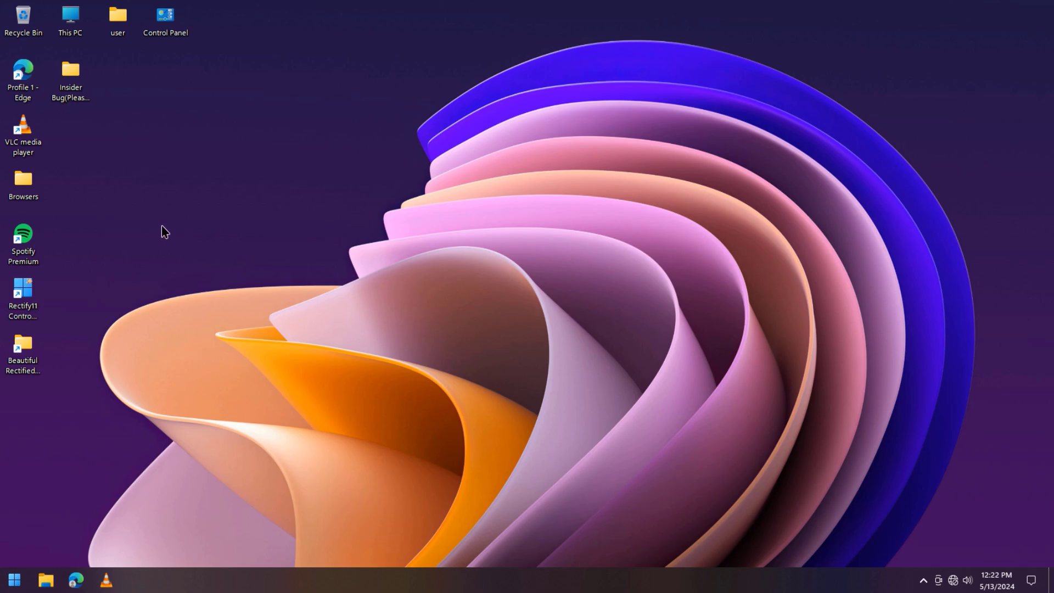
{"action": "left_click_drag", "start_coordinate": [161, 225], "coordinate": [219, 279]}
Set the display resolution to 2560 × 1440 in the display settings and keep the changes.
{"action": "right_click", "coordinate": [277, 329]}
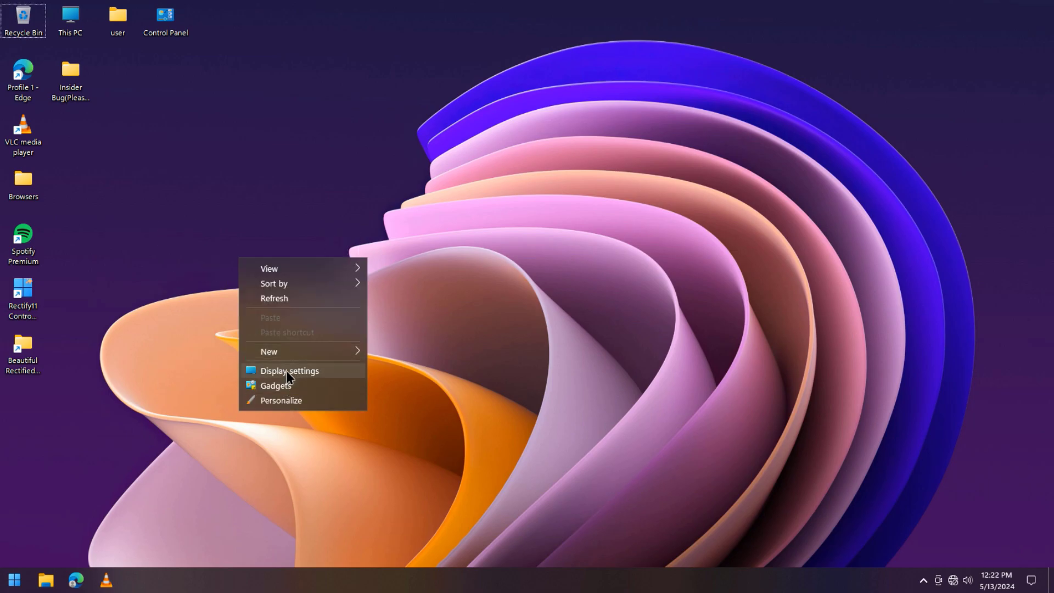
{"action": "left_click", "coordinate": [287, 371]}
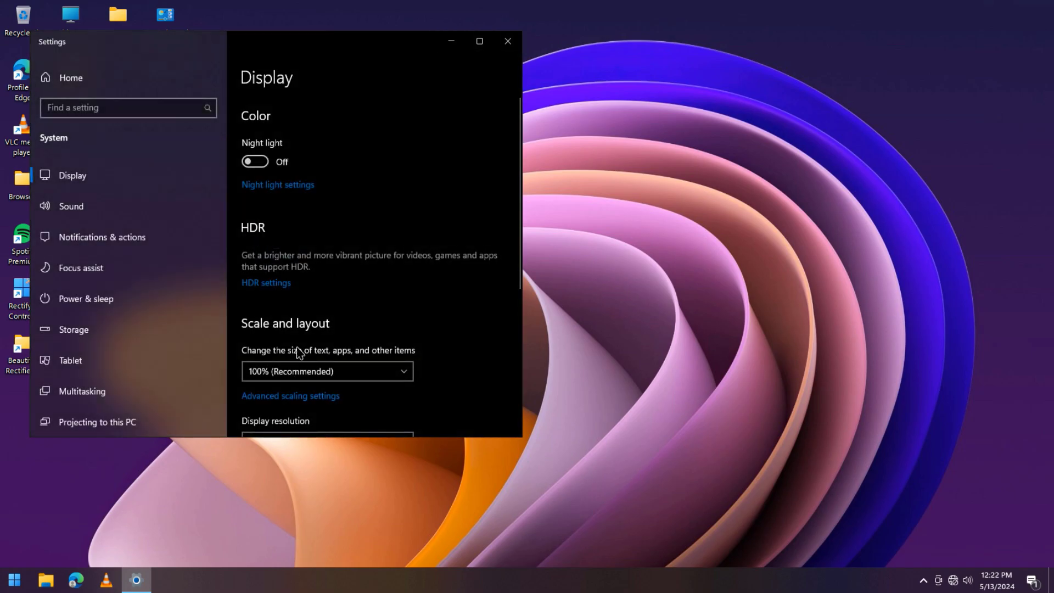
{"action": "scroll", "coordinate": [343, 338], "scroll_direction": "down", "scroll_amount": 2}
{"action": "scroll", "coordinate": [345, 344], "scroll_direction": "down", "scroll_amount": 2}
{"action": "left_click", "coordinate": [288, 317]}
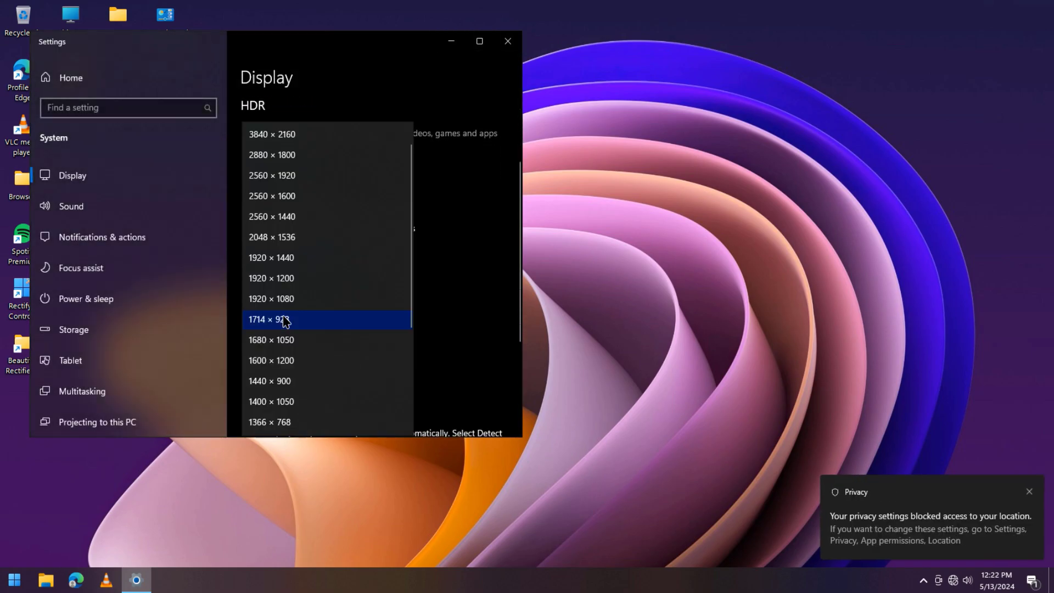
{"action": "scroll", "coordinate": [339, 267], "scroll_direction": "up", "scroll_amount": 1}
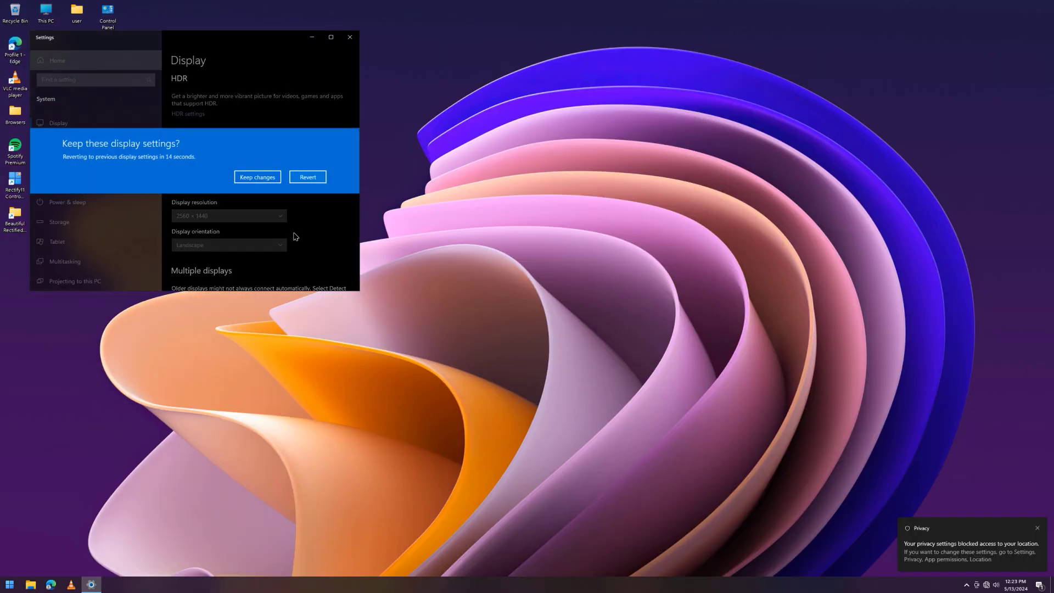
{"action": "left_click", "coordinate": [256, 177]}
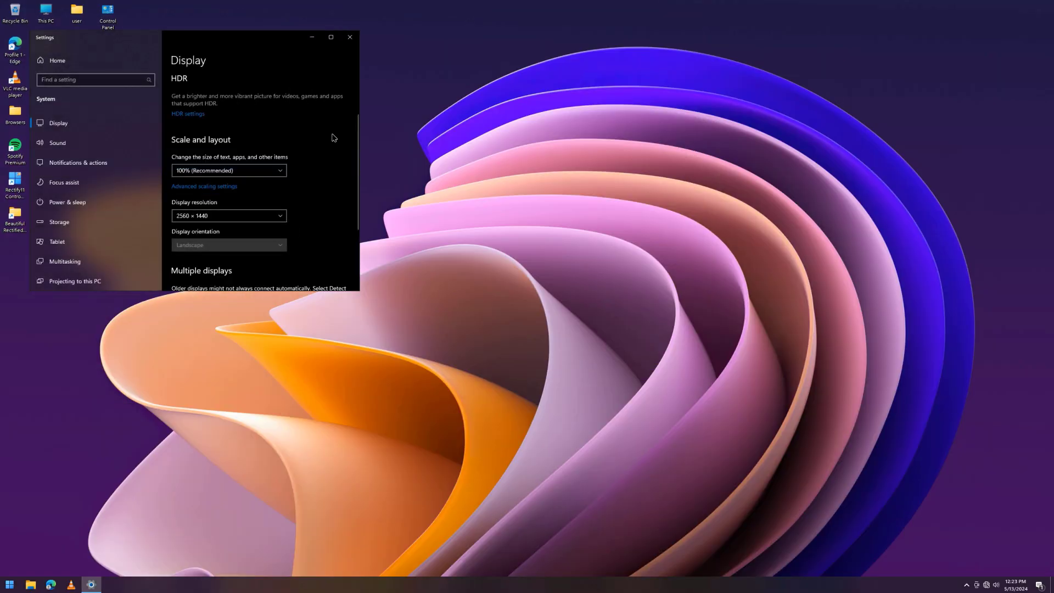
Enlarge and reposition the Settings window, and open the About page to view the Windows specifications.
{"action": "left_click_drag", "start_coordinate": [367, 298], "coordinate": [529, 421]}
{"action": "left_click_drag", "start_coordinate": [338, 53], "coordinate": [550, 86]}
{"action": "left_click", "coordinate": [266, 390]}
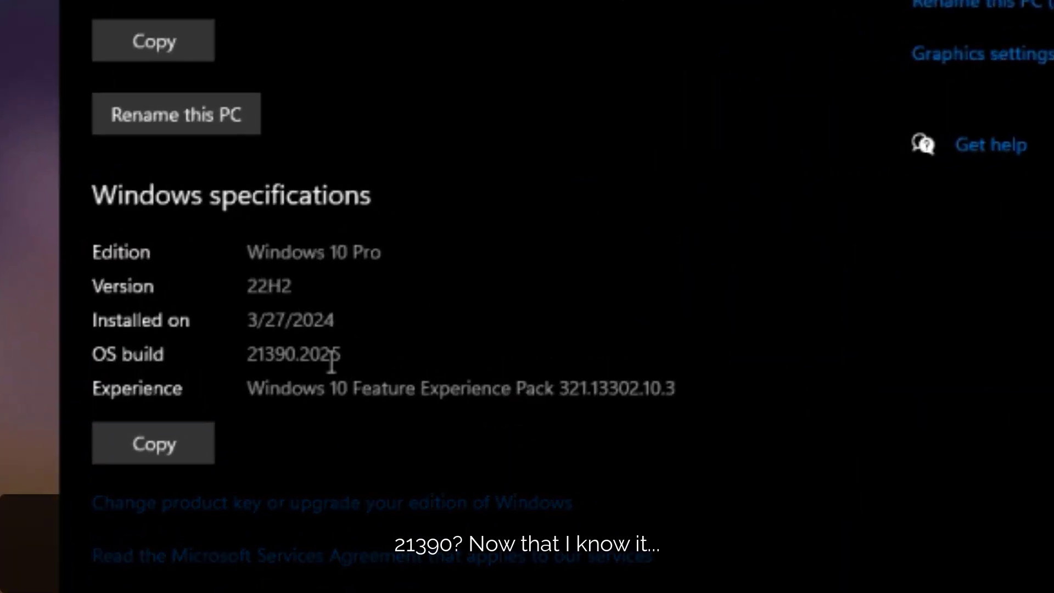
Examine the OS build in the Windows specifications, return to the Settings home page, and close Settings.
{"action": "left_click_drag", "start_coordinate": [335, 356], "coordinate": [201, 361]}
{"action": "left_click", "coordinate": [363, 368]}
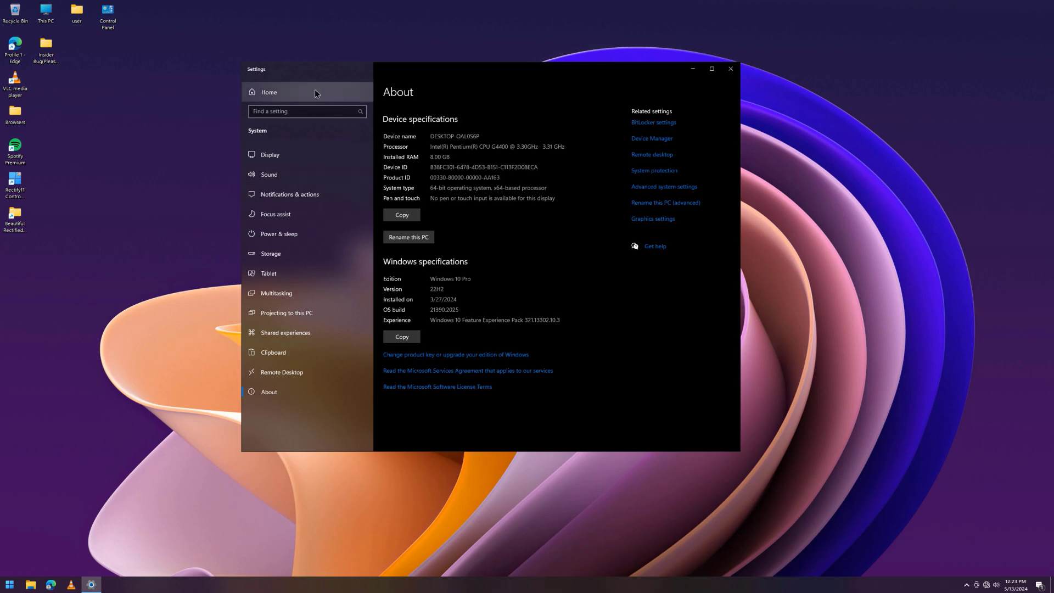
{"action": "left_click", "coordinate": [315, 93]}
{"action": "left_click_drag", "start_coordinate": [416, 74], "coordinate": [454, 92]}
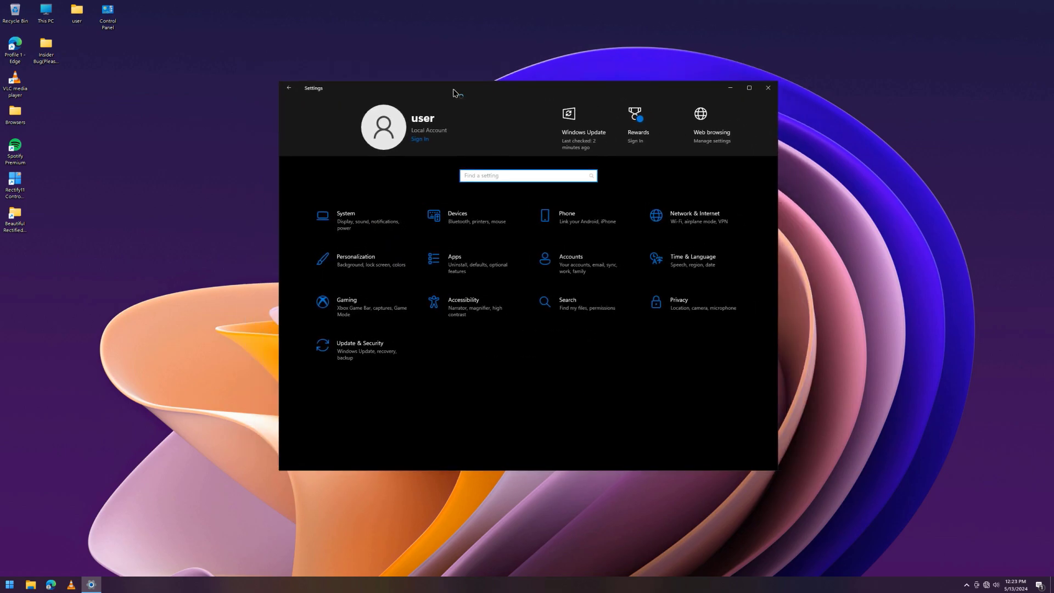
{"action": "left_click", "coordinate": [770, 90]}
{"action": "left_click_drag", "start_coordinate": [784, 99], "coordinate": [327, 360]}
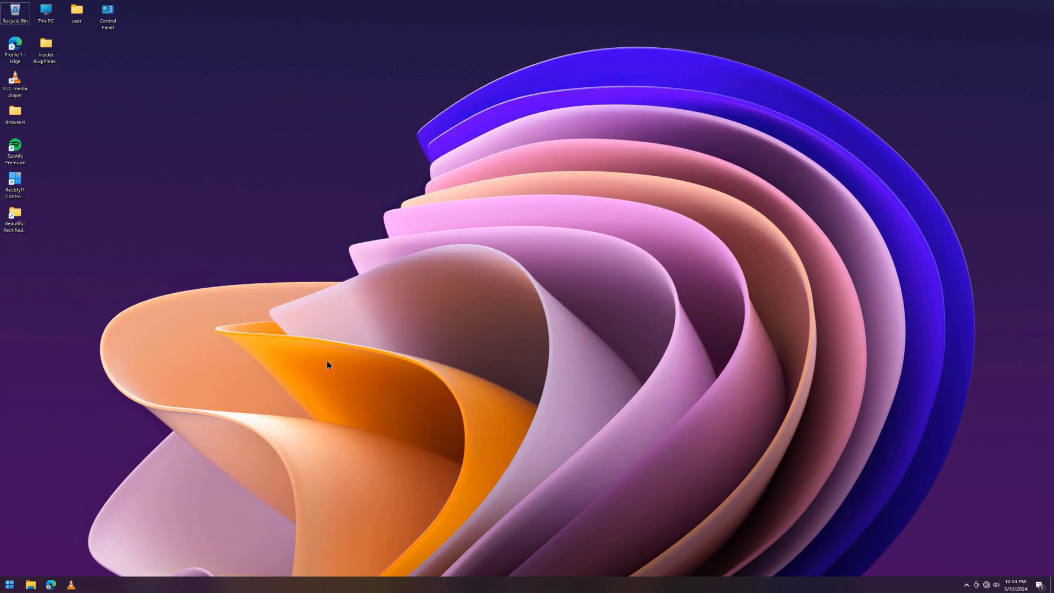
Run winver to view the About Windows version information, and close it.
{"action": "key", "text": "super+r"}
{"action": "type", "text": "wi"}
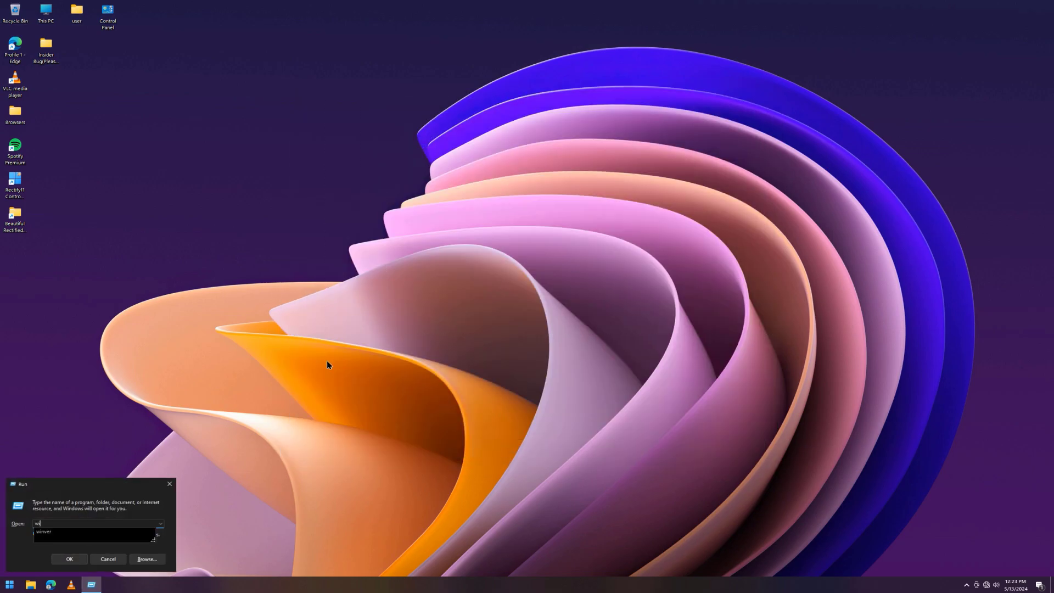
{"action": "type", "text": "nver"}
{"action": "key", "text": "Return"}
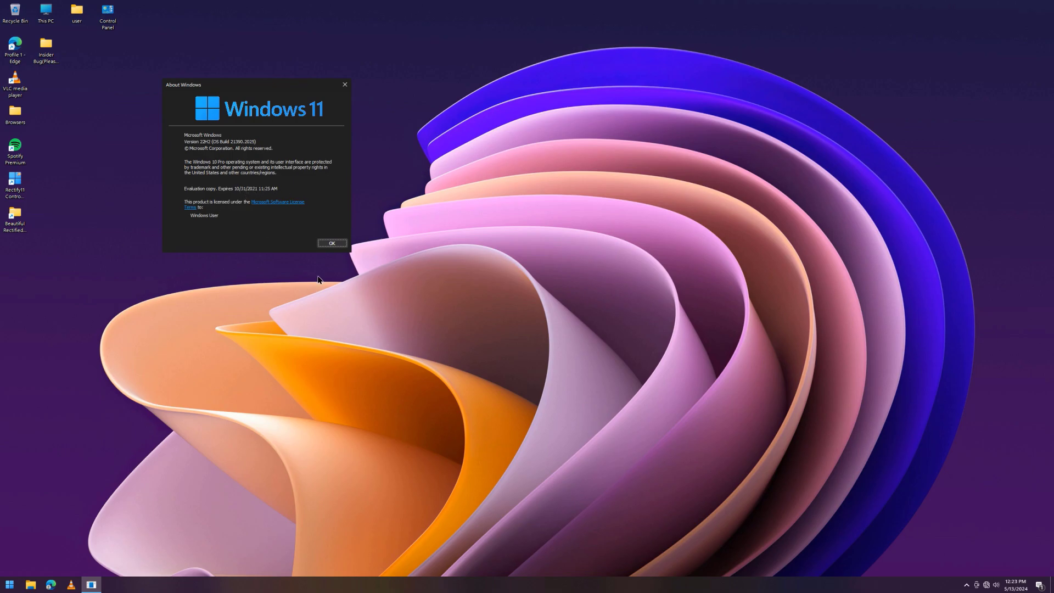
{"action": "left_click", "coordinate": [332, 243]}
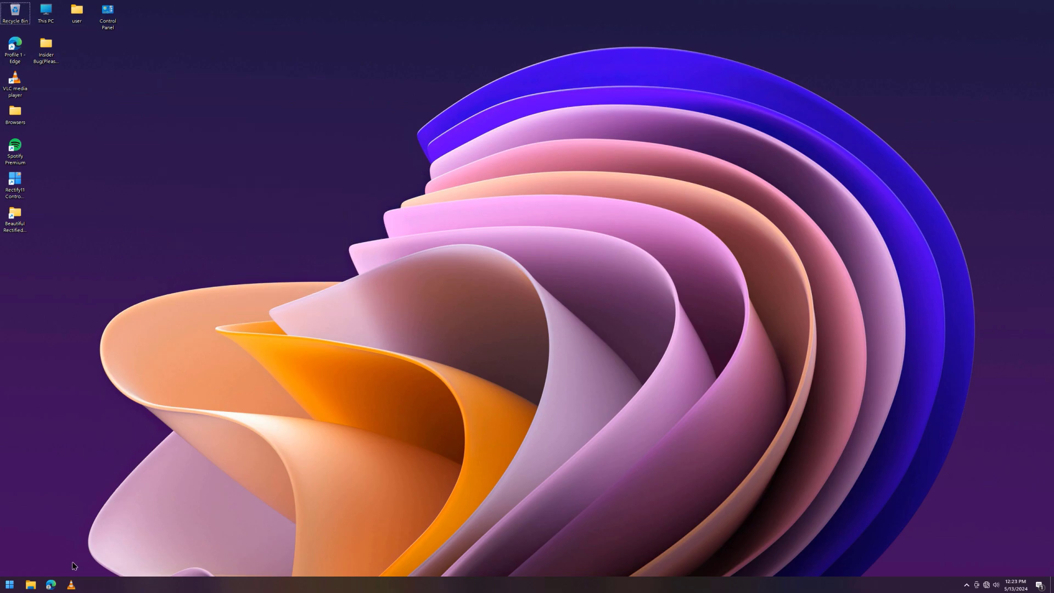
Widen the navigation pane in File Explorer and inspect the storage usage in the properties of Local Disk (C:).
{"action": "key", "text": "super+e"}
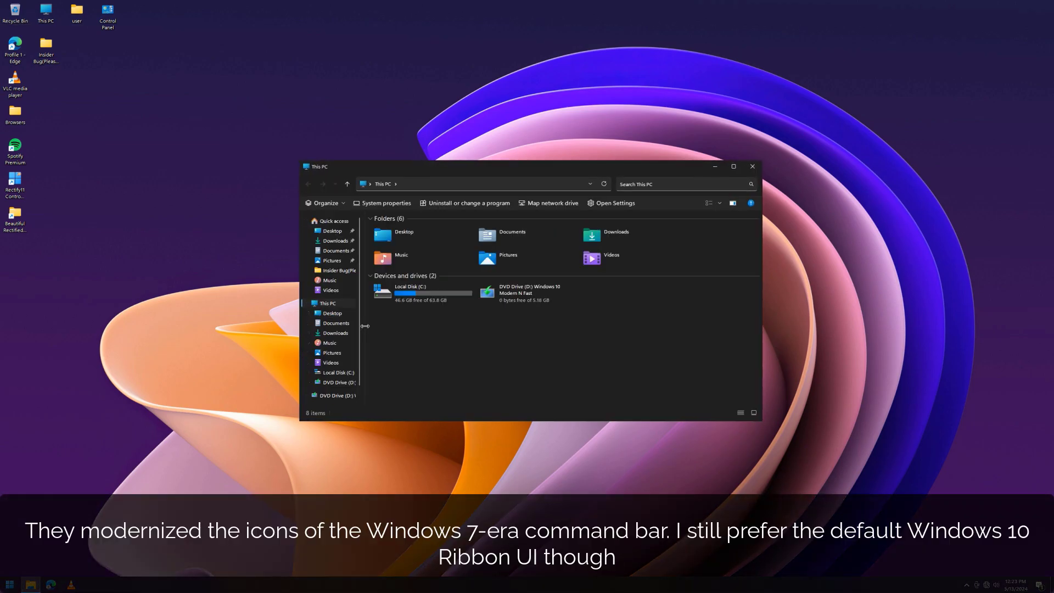
{"action": "left_click_drag", "start_coordinate": [362, 329], "coordinate": [411, 324]}
{"action": "right_click", "coordinate": [456, 299]}
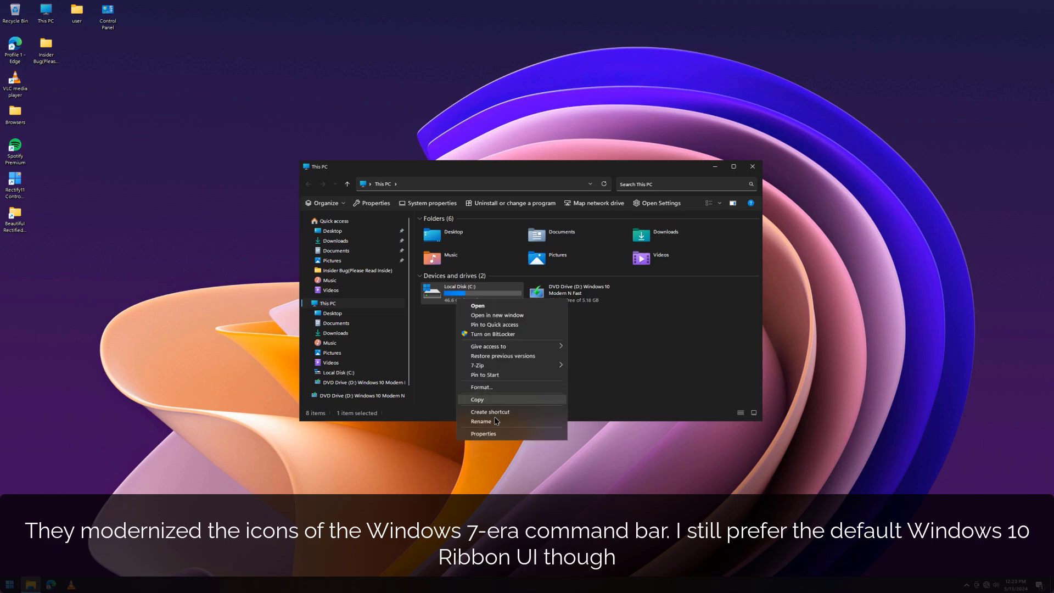
{"action": "left_click", "coordinate": [494, 433]}
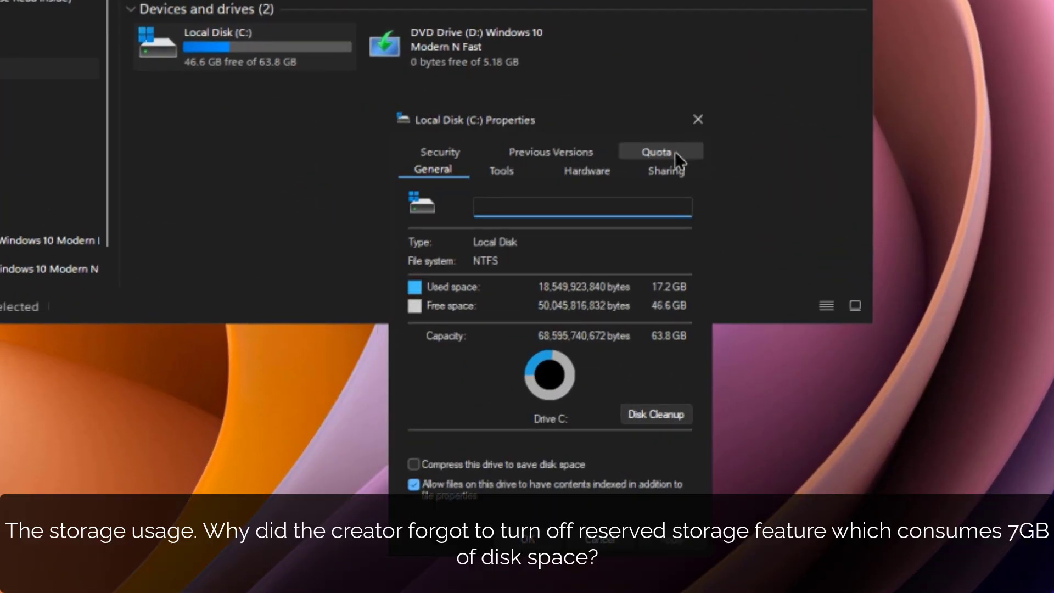
{"action": "left_click", "coordinate": [529, 172]}
{"action": "left_click", "coordinate": [439, 170]}
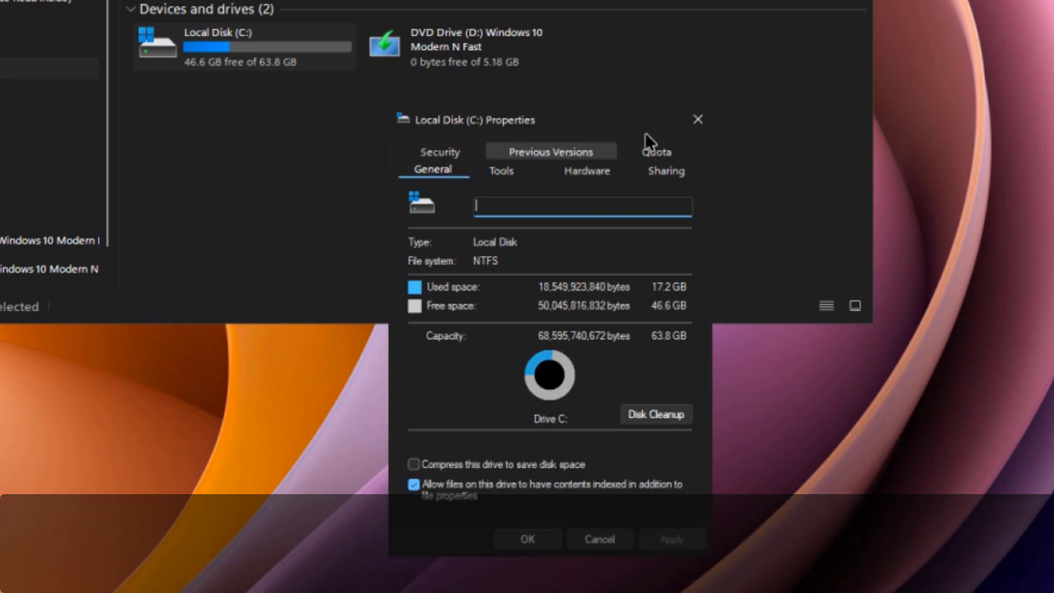
{"action": "left_click", "coordinate": [698, 119]}
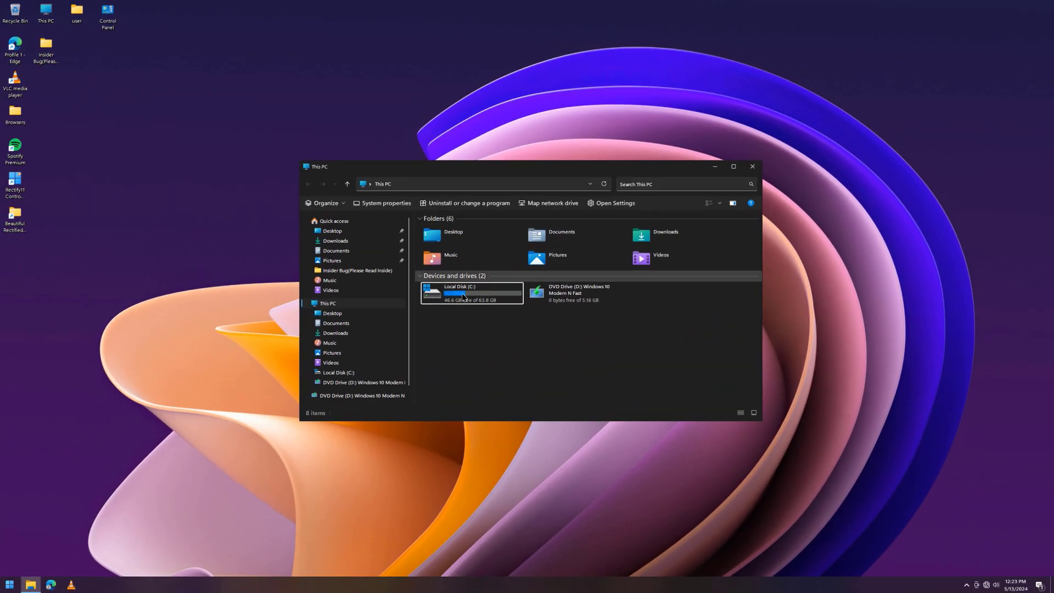
Examine the folders at the root of Local Disk (C:) and close File Explorer.
{"action": "left_click_drag", "start_coordinate": [516, 344], "coordinate": [469, 228]}
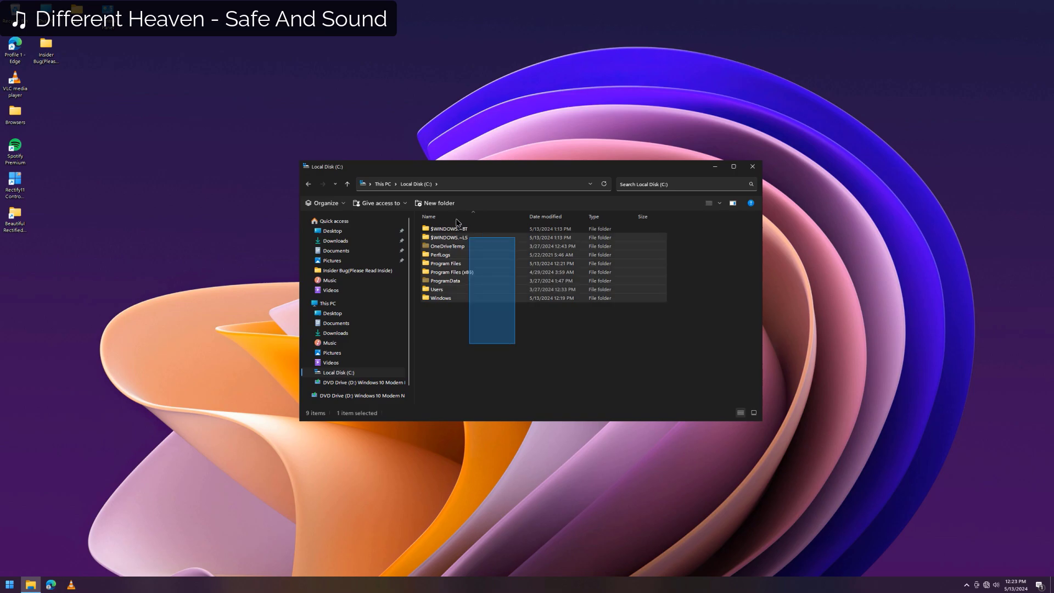
{"action": "left_click", "coordinate": [494, 336]}
{"action": "left_click", "coordinate": [754, 166]}
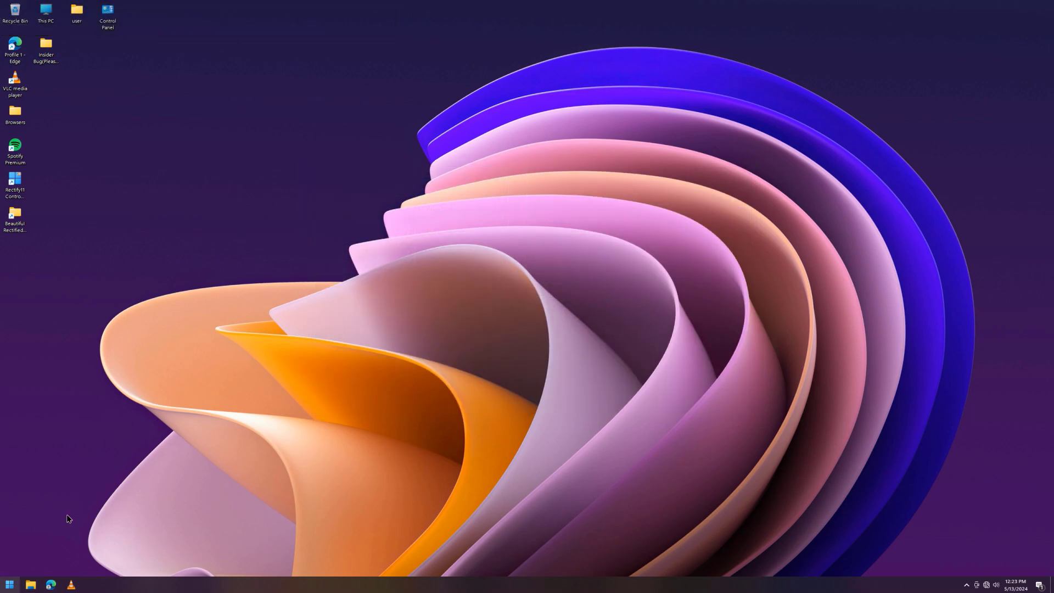
Look through the installed apps in the Start menu and close it.
{"action": "key", "text": "super"}
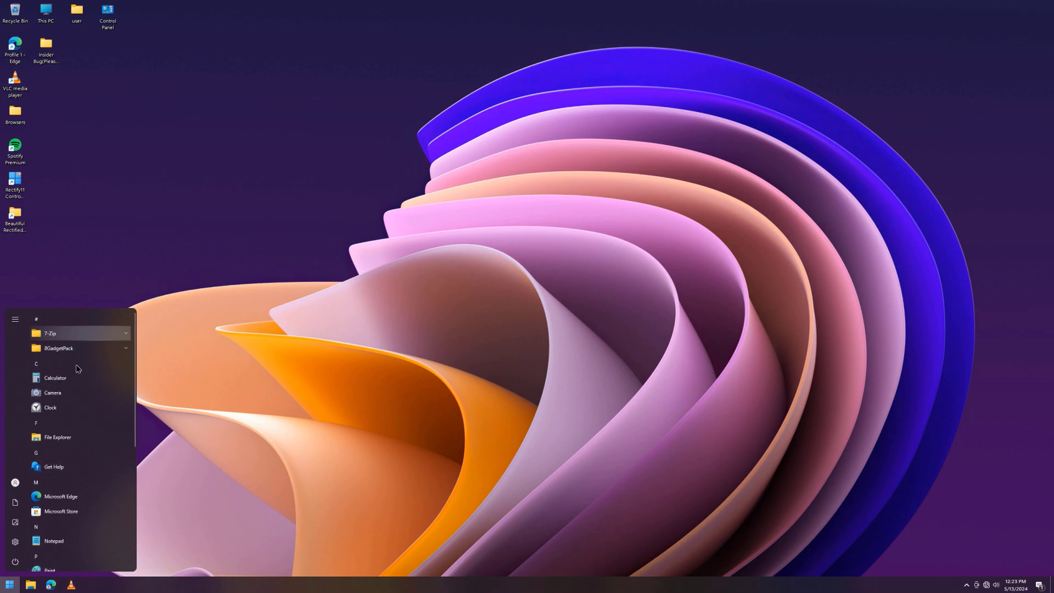
{"action": "scroll", "coordinate": [77, 365], "scroll_direction": "down", "scroll_amount": 5}
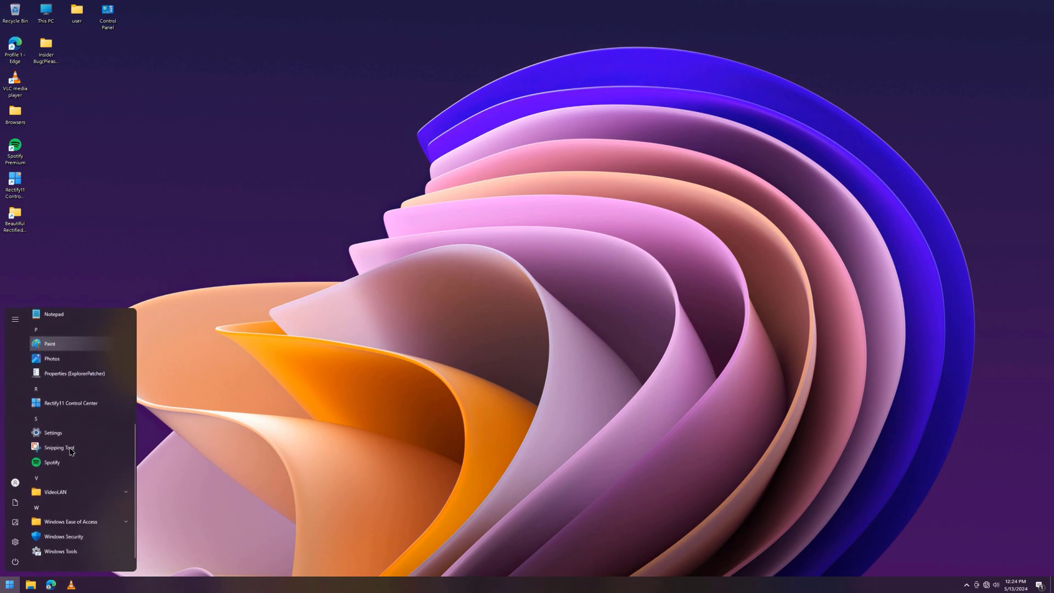
{"action": "scroll", "coordinate": [85, 494], "scroll_direction": "up", "scroll_amount": 6}
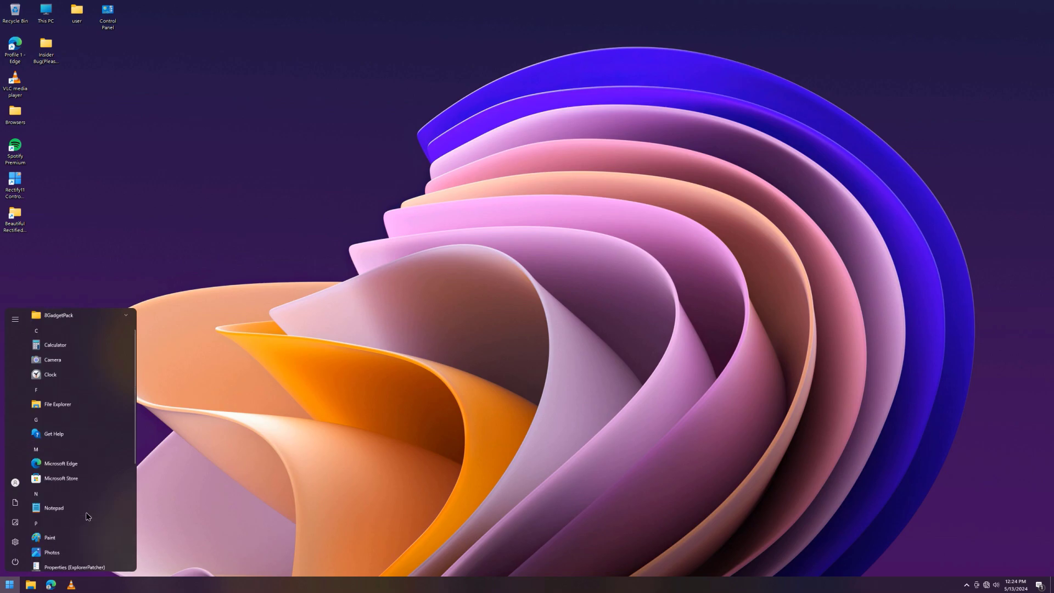
{"action": "left_click", "coordinate": [281, 391]}
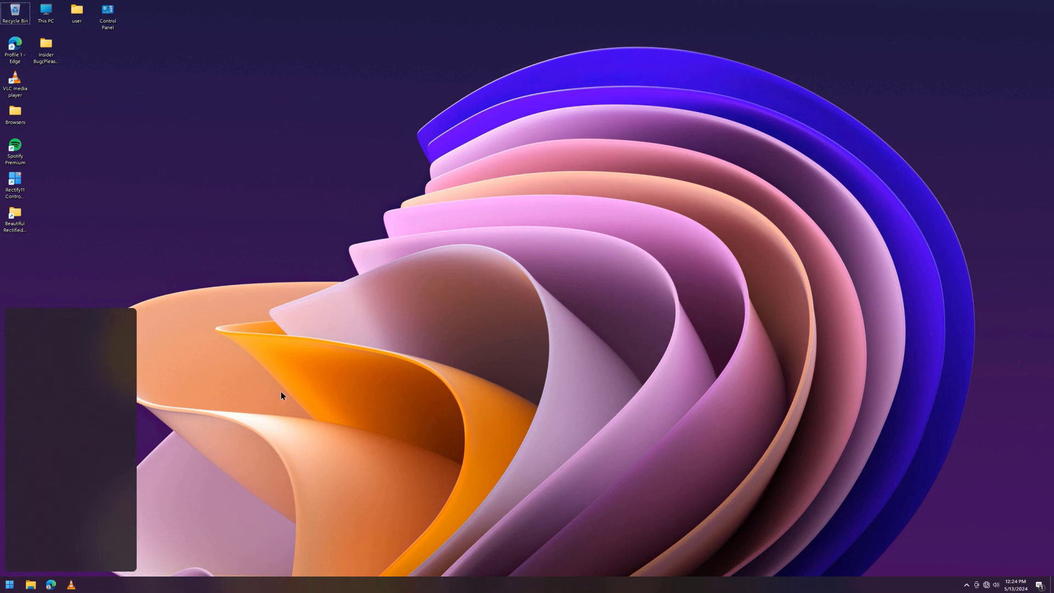
Run control to open Control Panel, uninstall Spotify from Programs and Features, and close the window.
{"action": "key", "text": "super+r"}
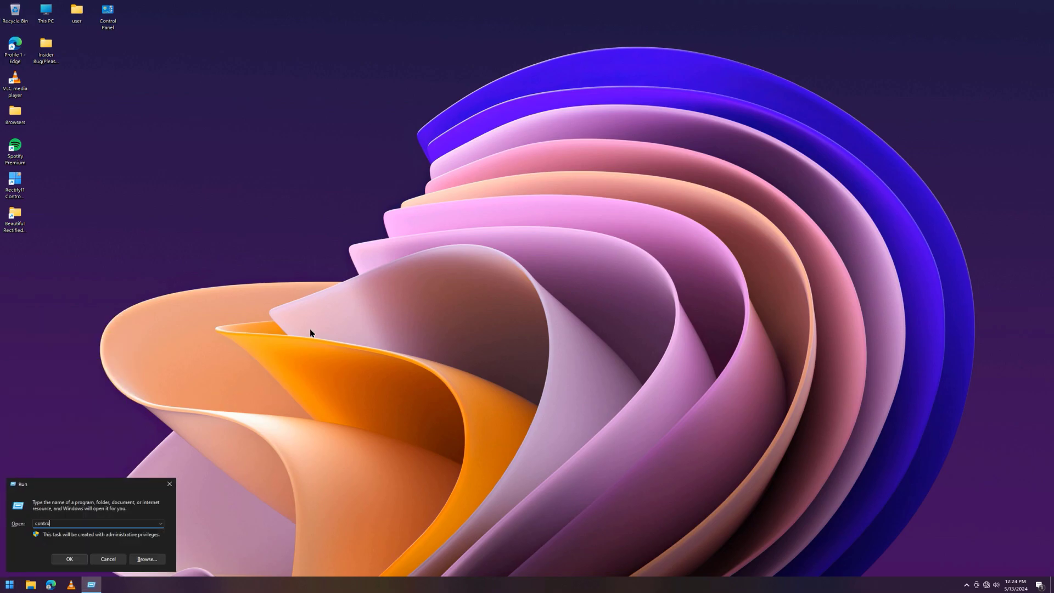
{"action": "key", "text": "Return"}
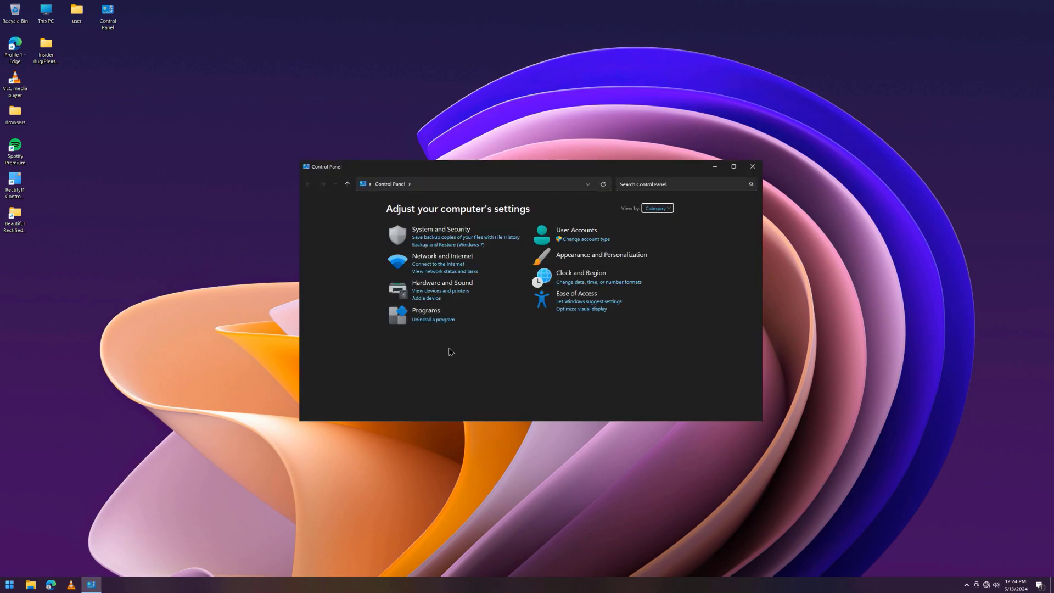
{"action": "left_click", "coordinate": [433, 320]}
{"action": "left_click", "coordinate": [439, 347]}
{"action": "left_click", "coordinate": [452, 244]}
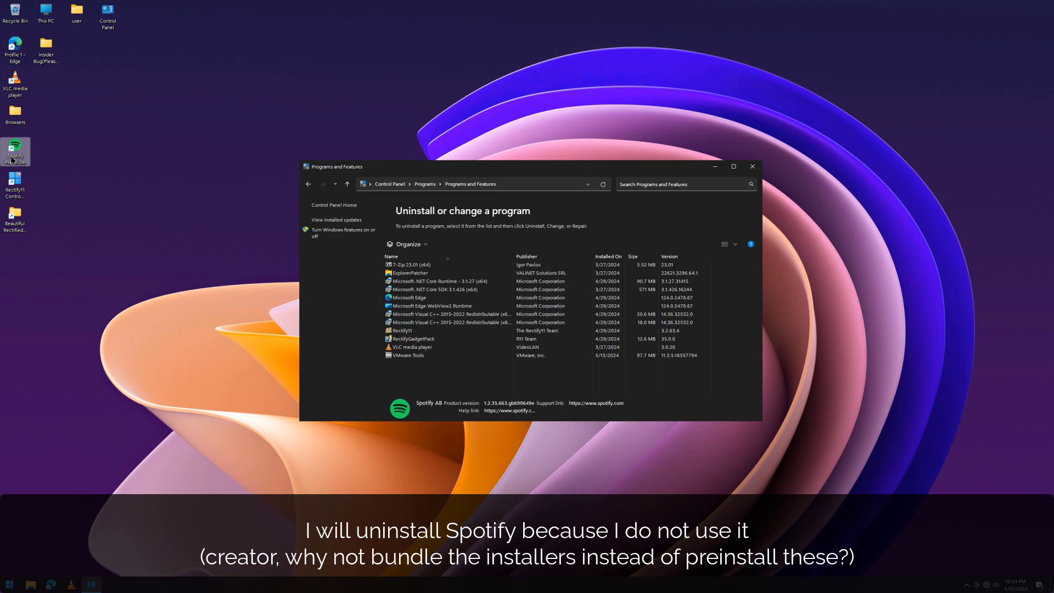
{"action": "left_click", "coordinate": [751, 165]}
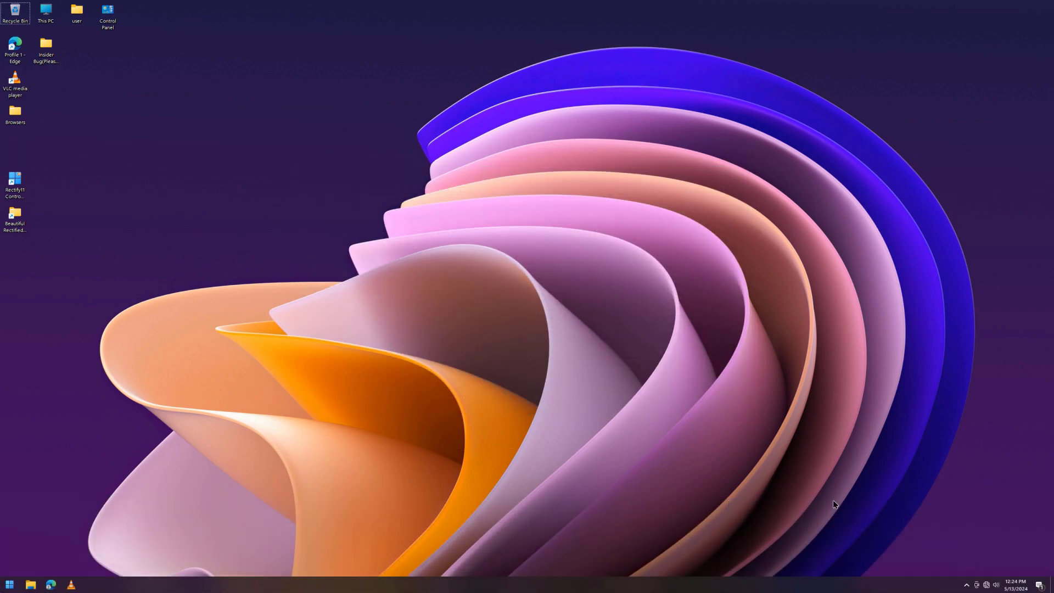
View the calendar flyout and the notification center, and dismiss them.
{"action": "left_click", "coordinate": [1021, 583]}
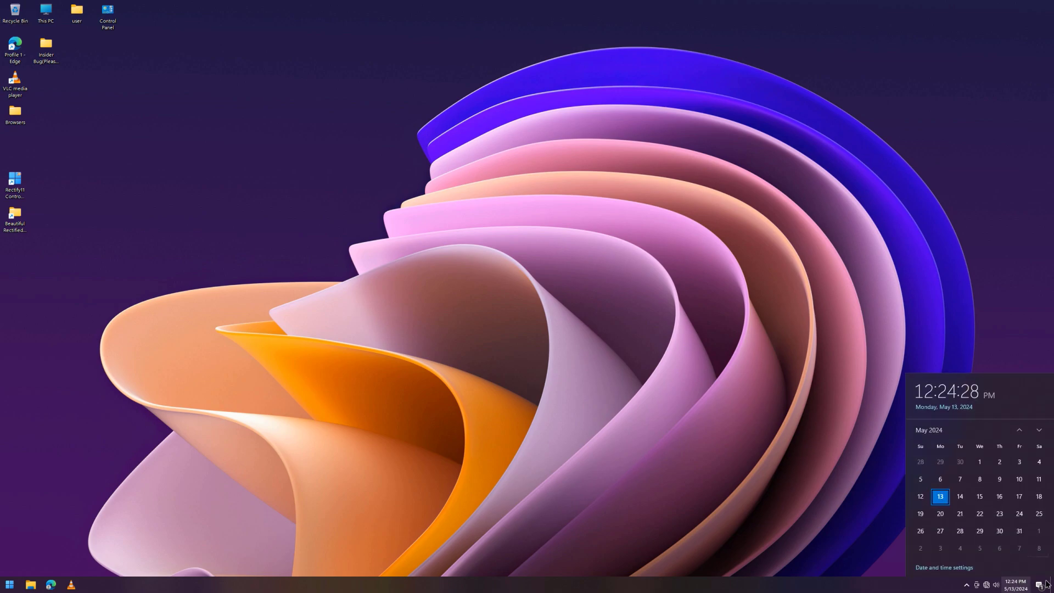
{"action": "left_click", "coordinate": [1039, 584]}
{"action": "key", "text": "Escape"}
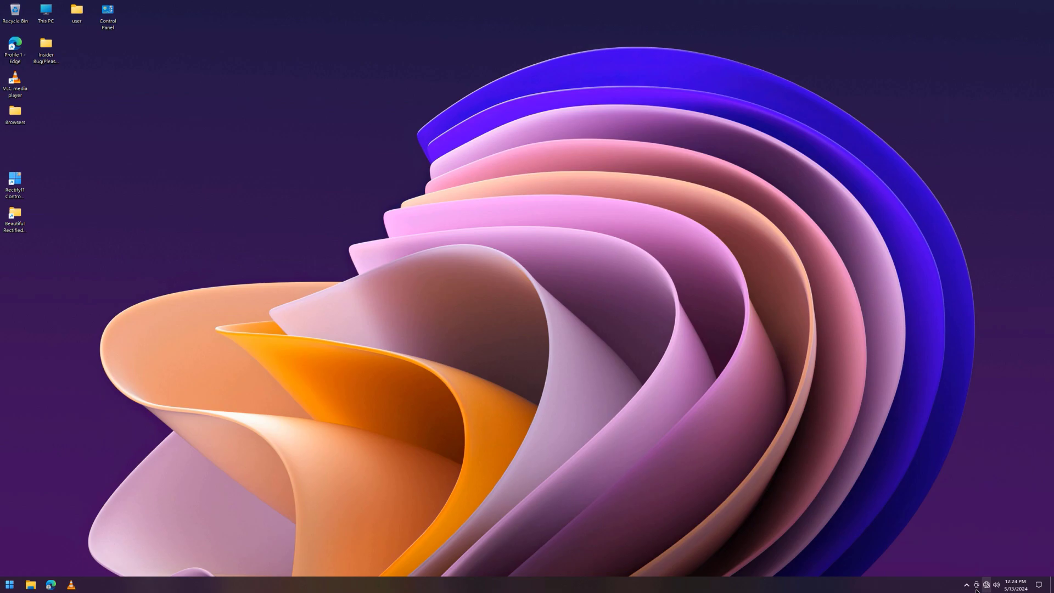
{"action": "right_click", "coordinate": [957, 551]}
{"action": "left_click", "coordinate": [911, 568]}
Open Task Manager, show the CPU performance graph, and set the update speed to High.
{"action": "right_click", "coordinate": [267, 584]}
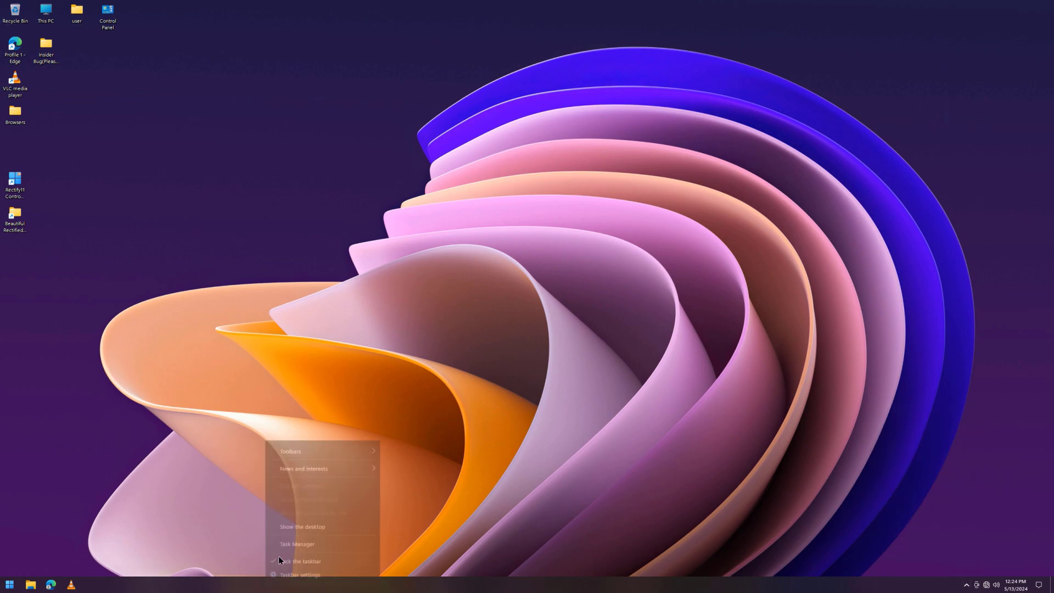
{"action": "left_click", "coordinate": [278, 555]}
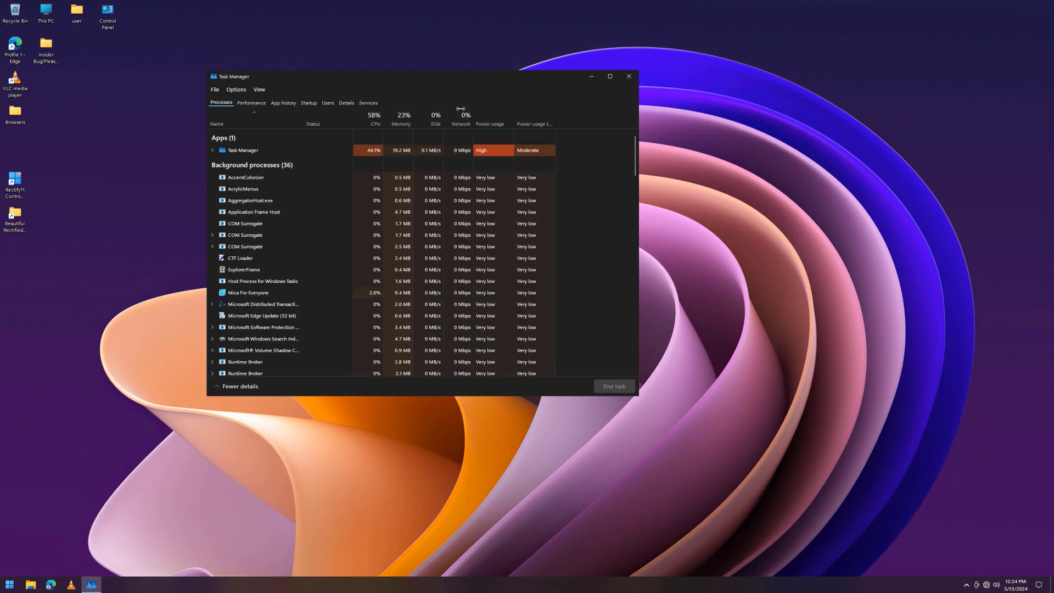
{"action": "left_click_drag", "start_coordinate": [385, 76], "coordinate": [466, 107]}
{"action": "left_click", "coordinate": [336, 129]}
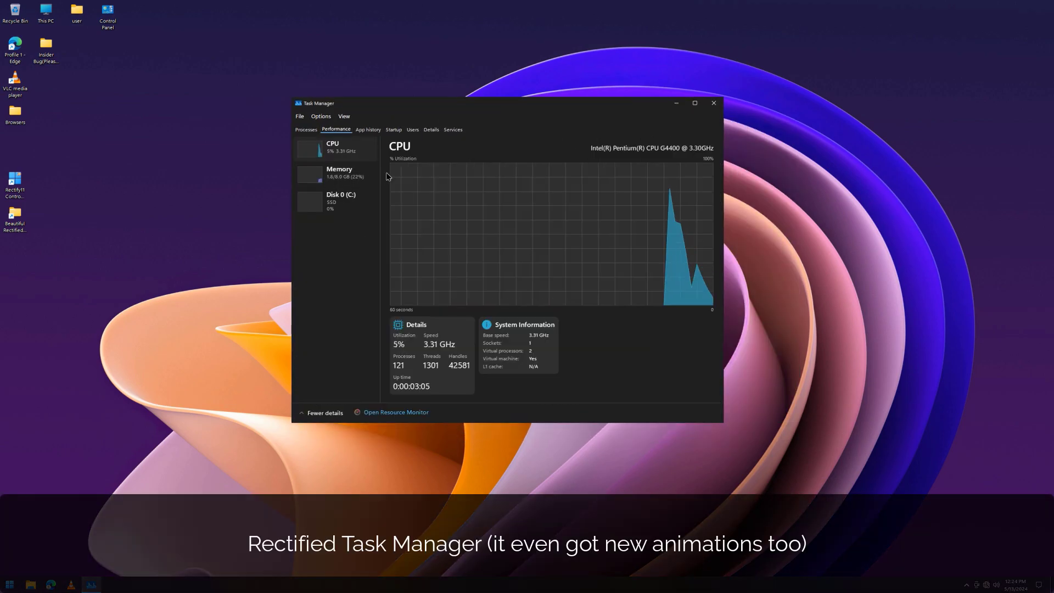
{"action": "left_click", "coordinate": [344, 116]}
{"action": "mouse_move", "coordinate": [379, 139]}
{"action": "left_click", "coordinate": [424, 140]}
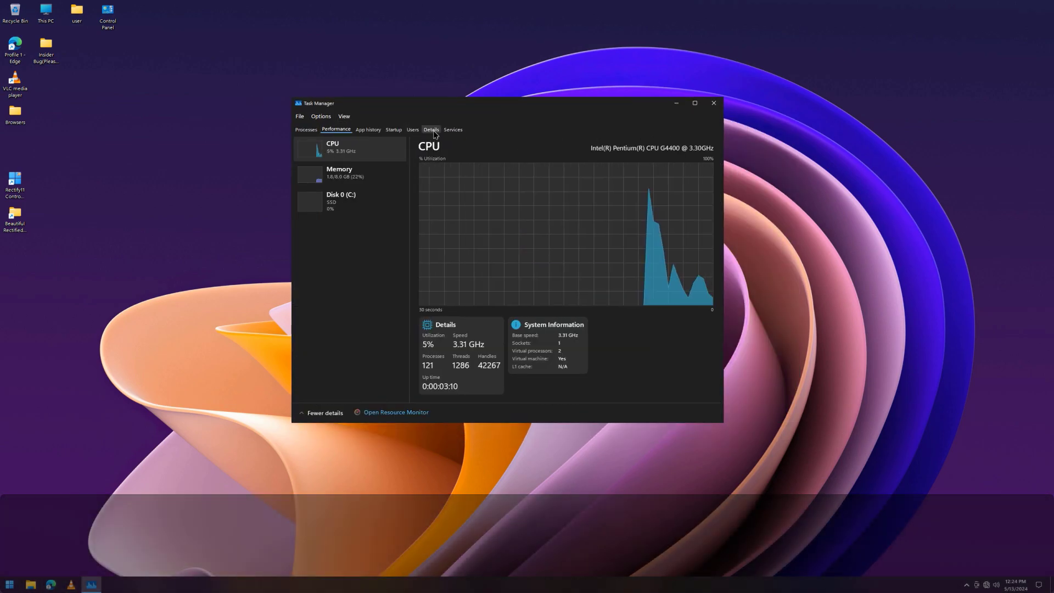
Review the Details, Performance and Startup pages of Task Manager, and minimize it.
{"action": "left_click", "coordinate": [431, 130]}
{"action": "left_click", "coordinate": [336, 129]}
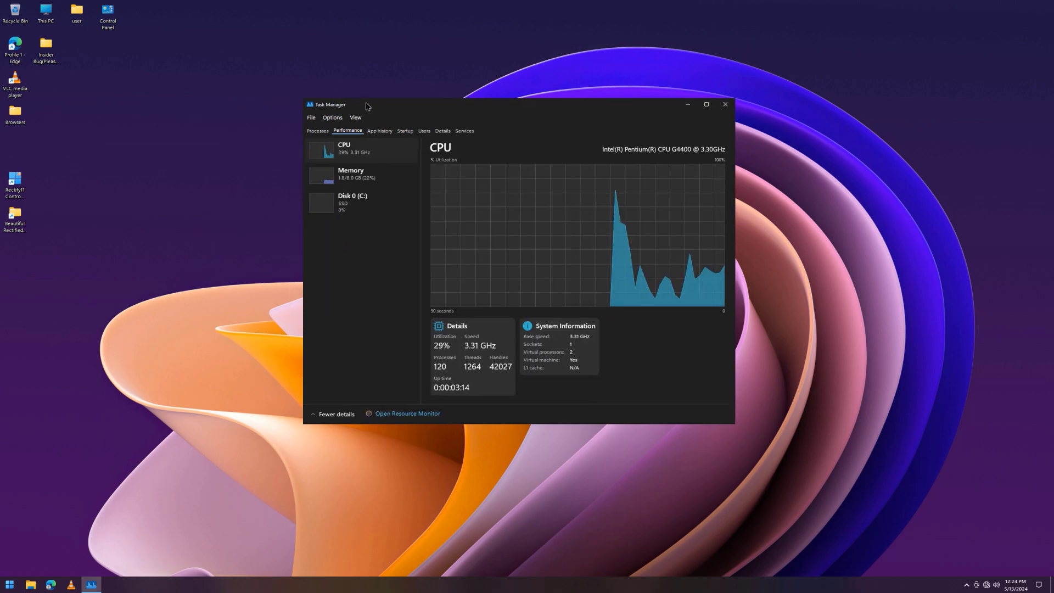
{"action": "left_click_drag", "start_coordinate": [384, 103], "coordinate": [518, 105]}
{"action": "left_click", "coordinate": [527, 131]}
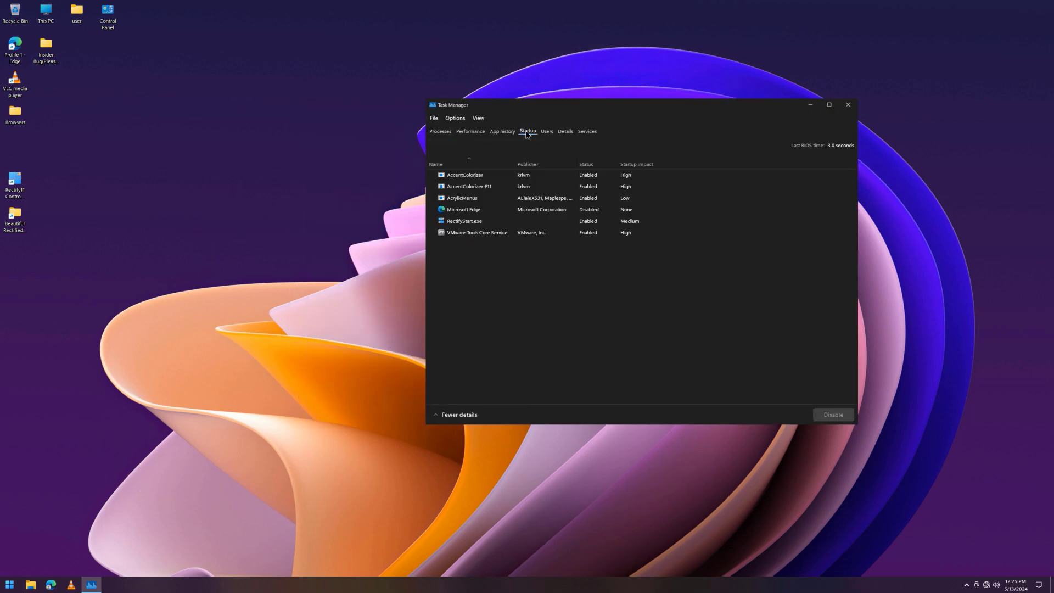
{"action": "left_click", "coordinate": [811, 104]}
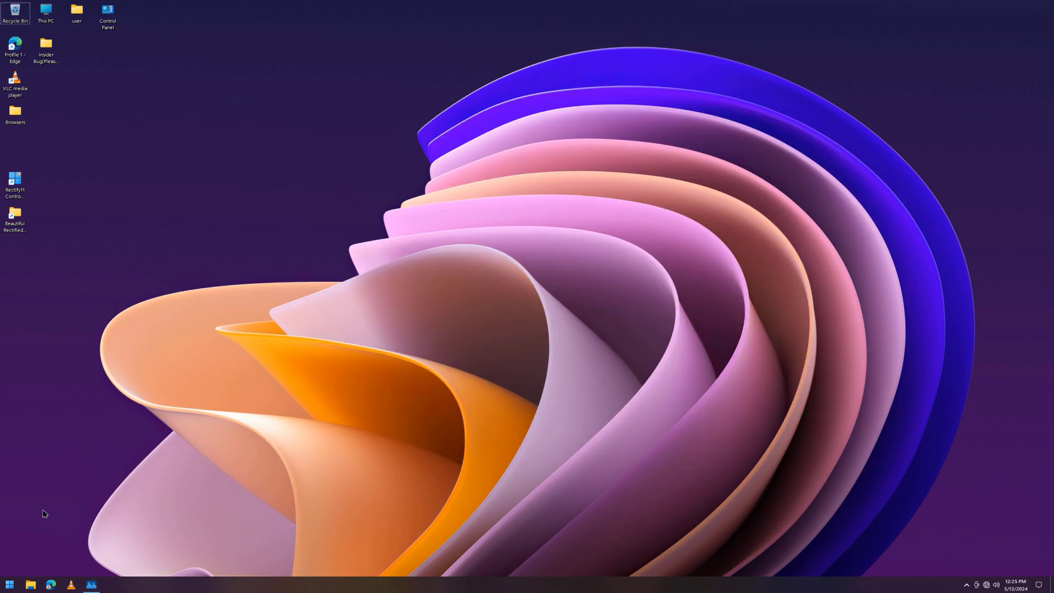
Launch Gadgets from the 8GadgetPack folder, and open the gadget gallery from the desktop.
{"action": "key", "text": "super"}
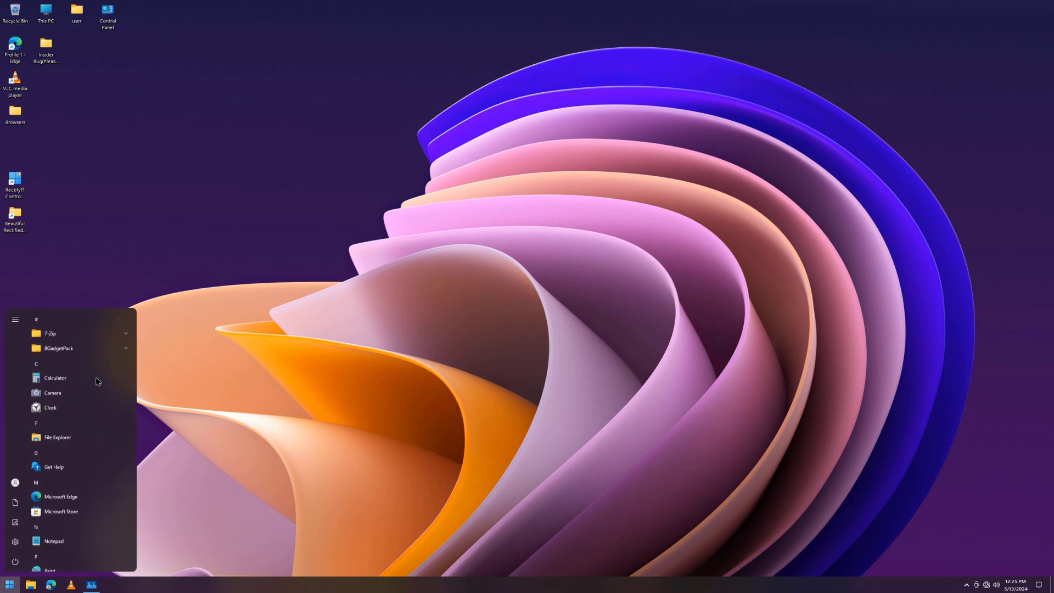
{"action": "left_click", "coordinate": [124, 349]}
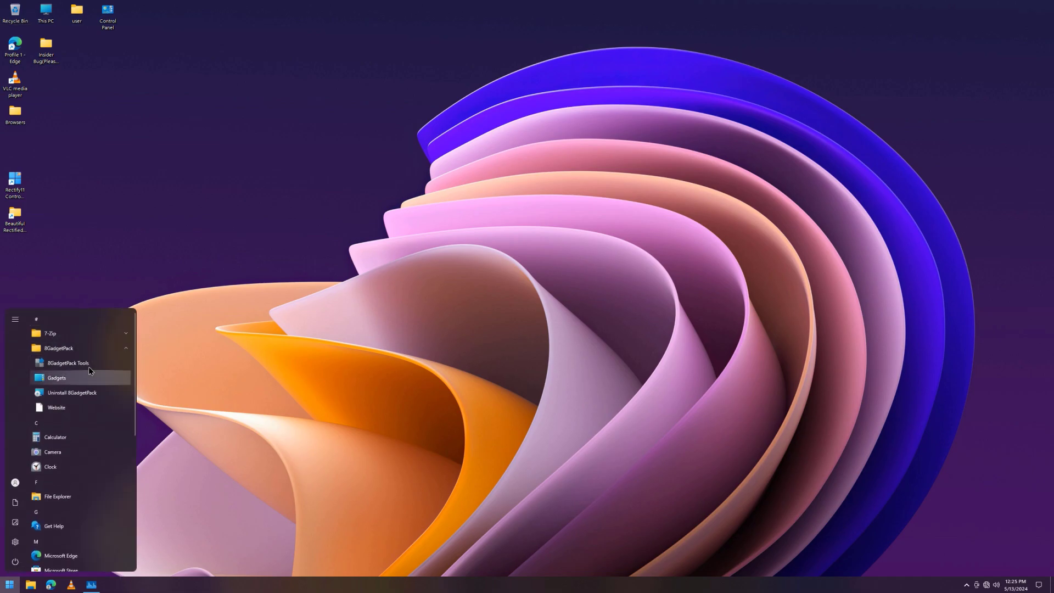
{"action": "left_click", "coordinate": [57, 380]}
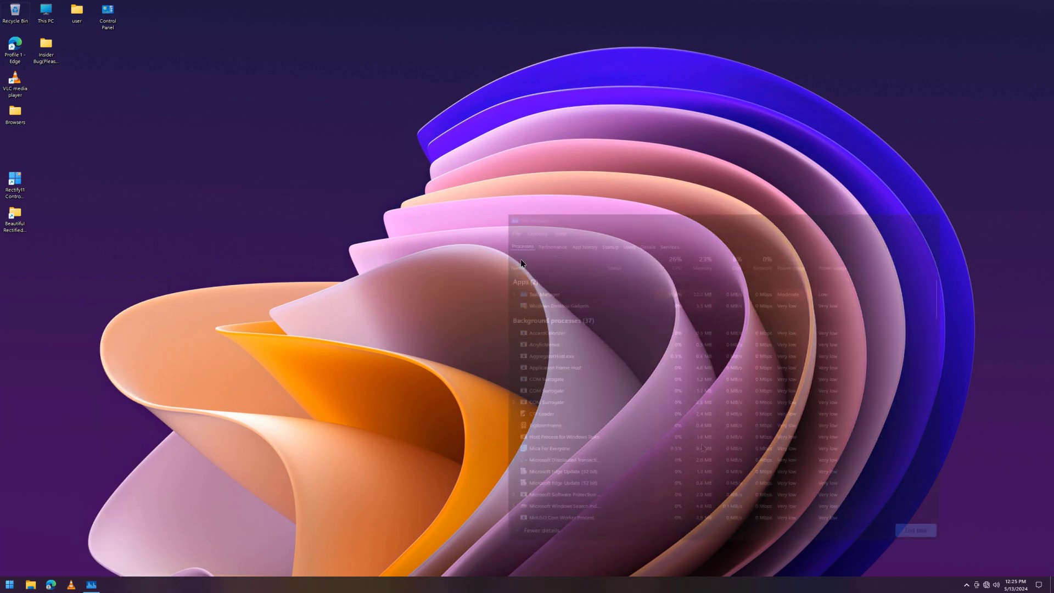
{"action": "right_click", "coordinate": [365, 241]}
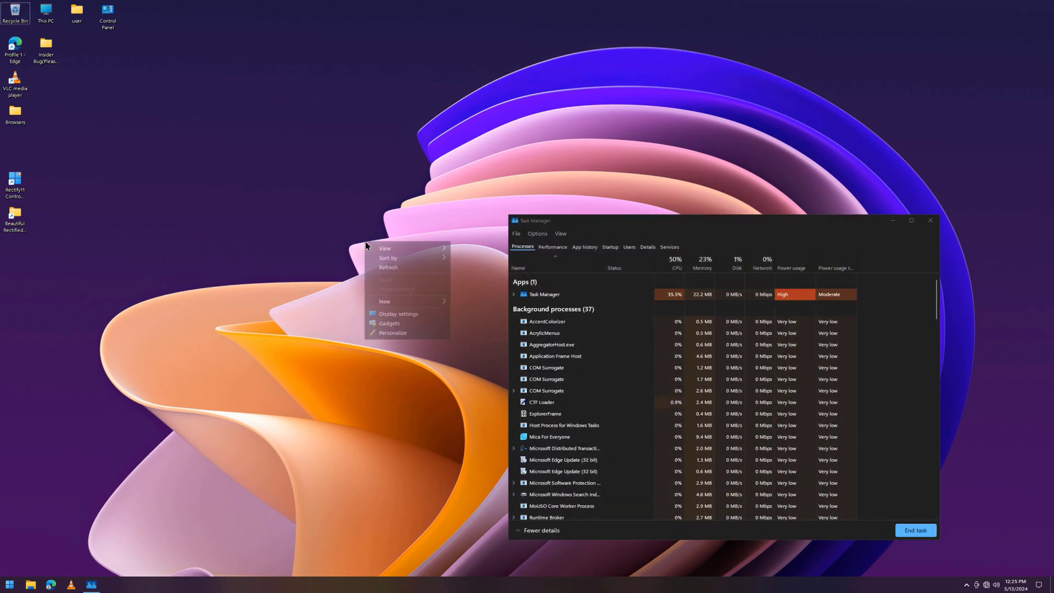
{"action": "left_click", "coordinate": [399, 321]}
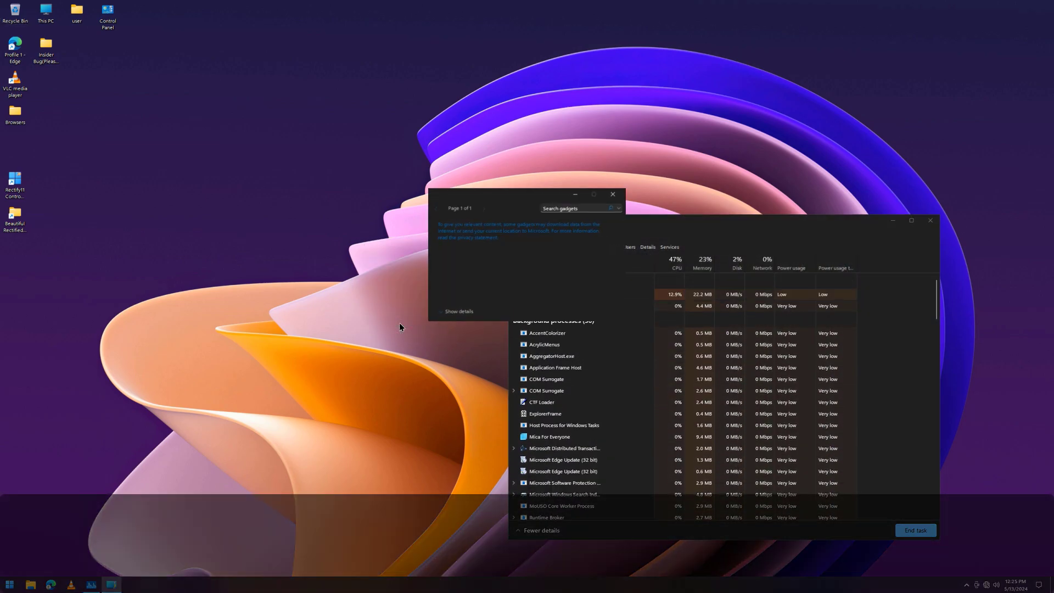
Expand and collapse the gadget gallery's details, close the gallery, and minimize Task Manager.
{"action": "left_click_drag", "start_coordinate": [488, 211], "coordinate": [337, 212]}
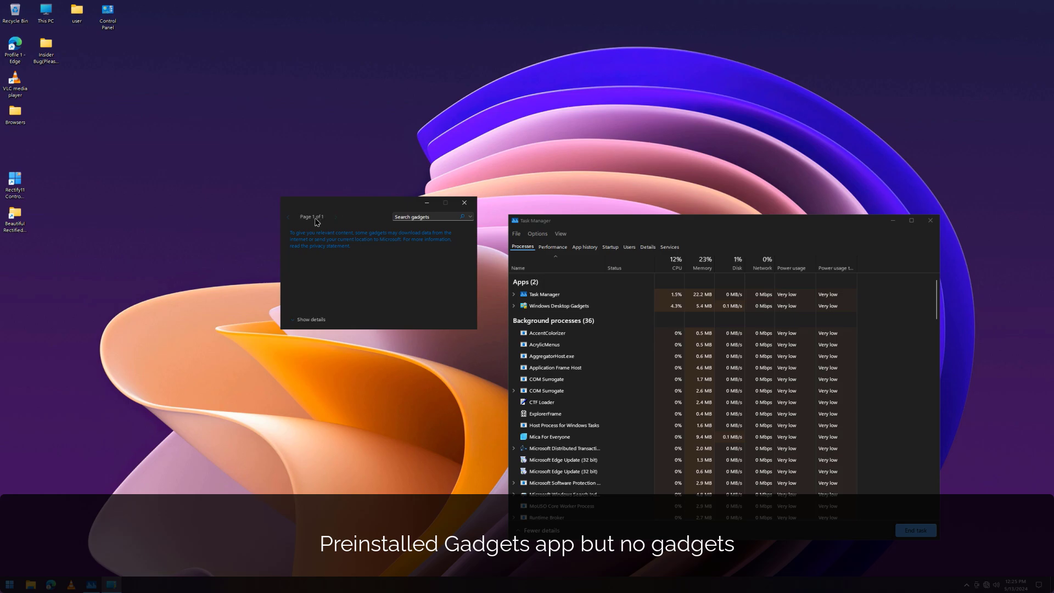
{"action": "left_click", "coordinate": [307, 320]}
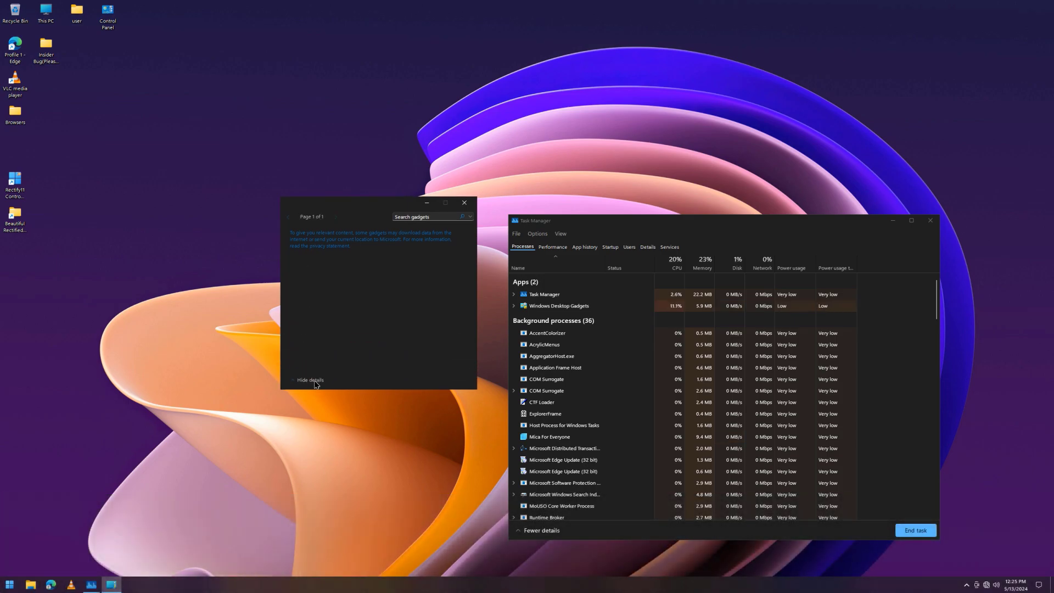
{"action": "left_click", "coordinate": [314, 382]}
{"action": "left_click", "coordinate": [464, 202]}
{"action": "left_click_drag", "start_coordinate": [575, 226], "coordinate": [597, 219]}
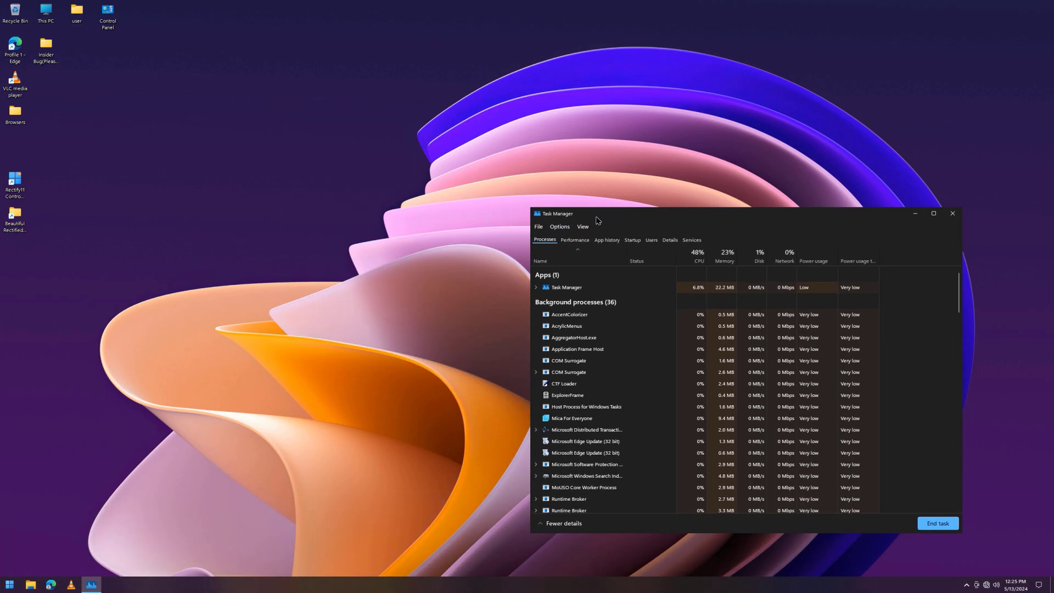
{"action": "left_click", "coordinate": [913, 217]}
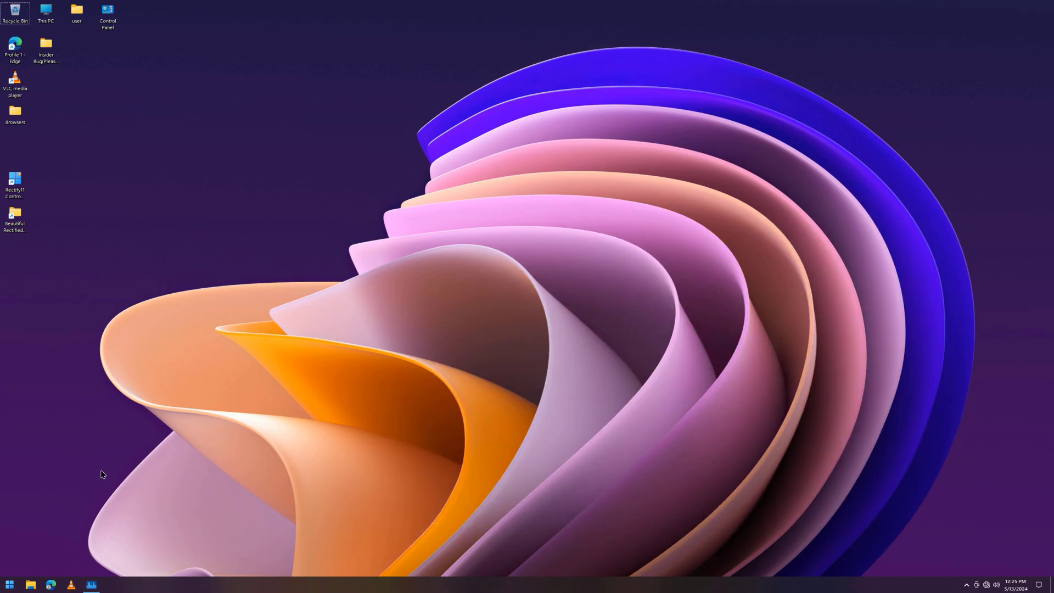
Launch Properties (ExplorerPatcher) from the app list, and open its link to more taskbar options in Settings.
{"action": "key", "text": "super"}
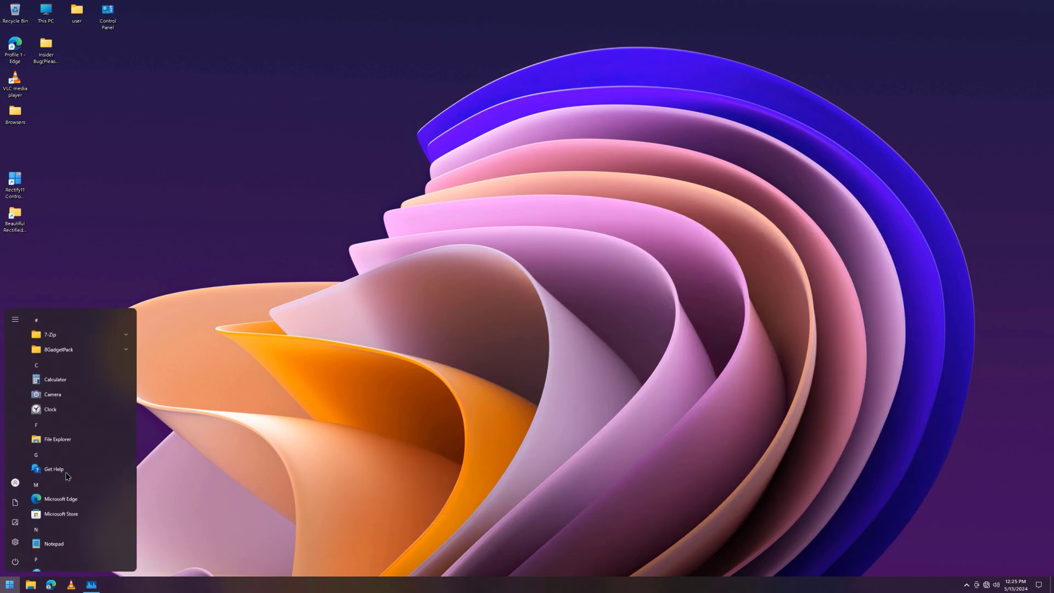
{"action": "scroll", "coordinate": [65, 417], "scroll_direction": "down", "scroll_amount": 5}
{"action": "scroll", "coordinate": [76, 415], "scroll_direction": "down", "scroll_amount": 2}
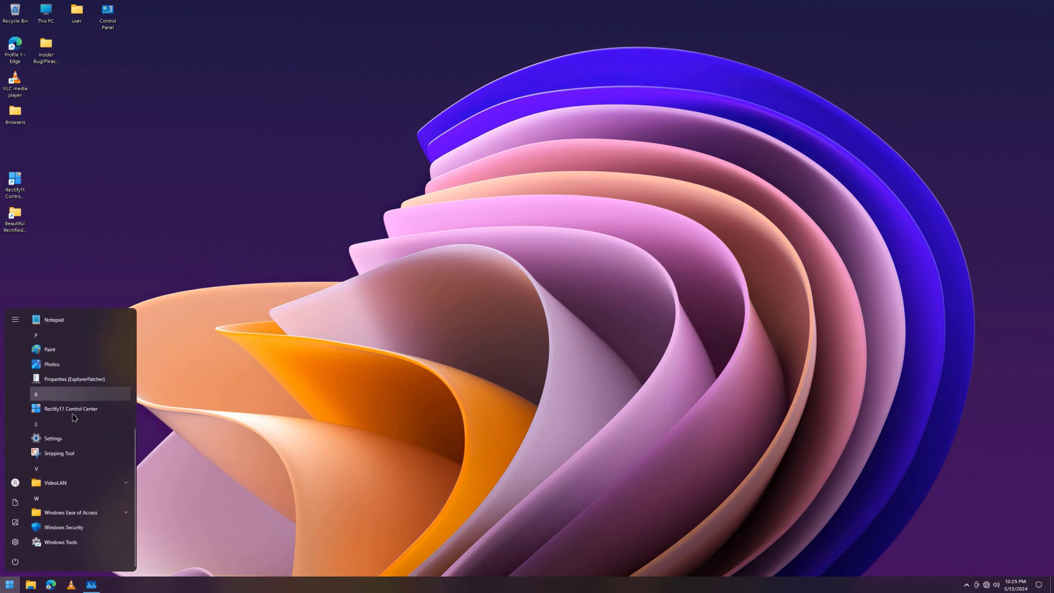
{"action": "left_click", "coordinate": [86, 382]}
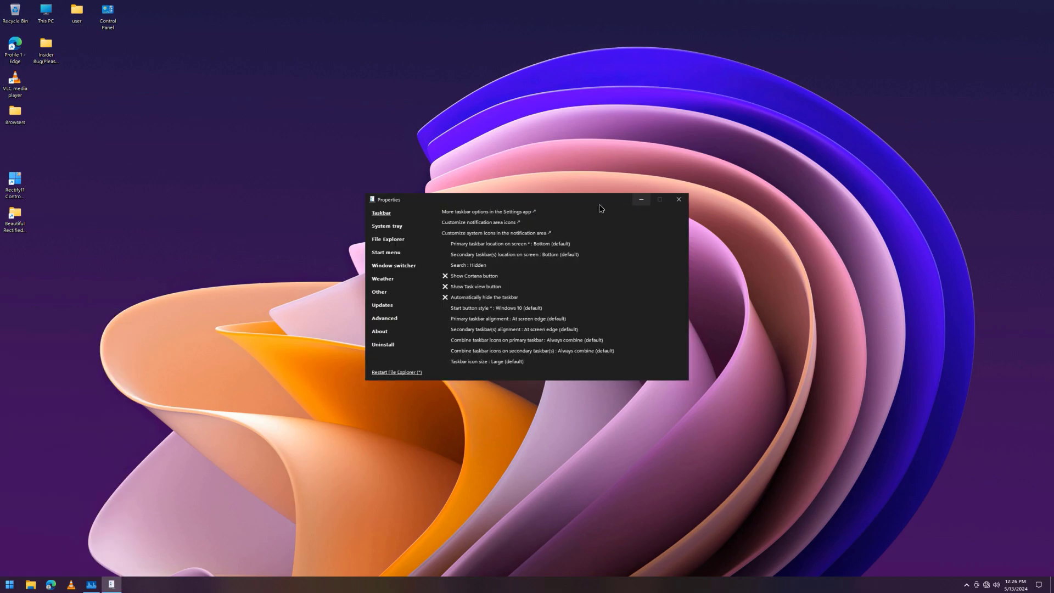
{"action": "left_click", "coordinate": [500, 213]}
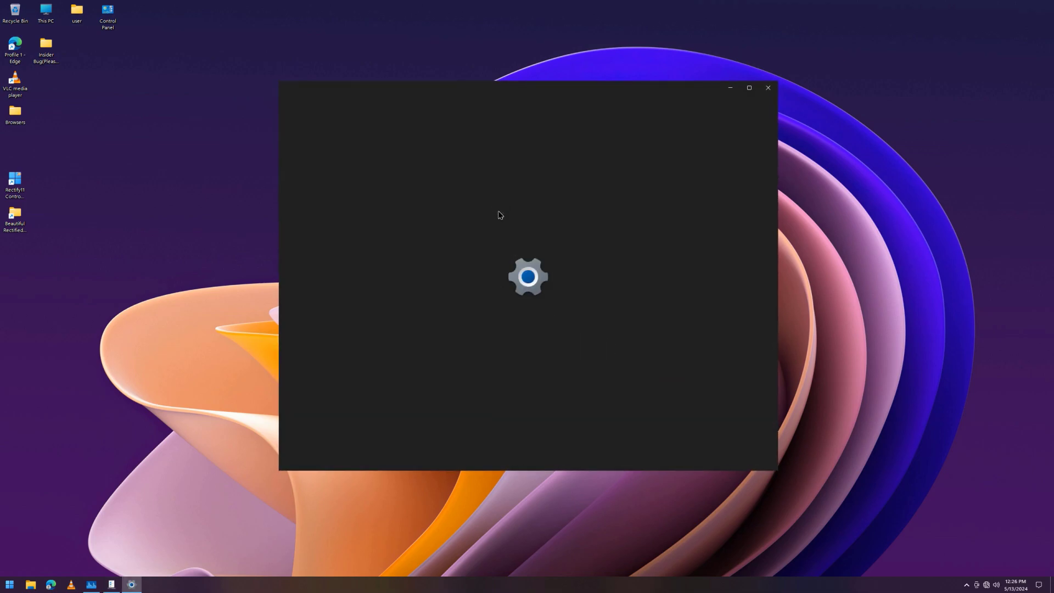
Set the taskbar search to Show search icon, and open and dismiss the search pane.
{"action": "scroll", "coordinate": [476, 416], "scroll_direction": "down", "scroll_amount": 3}
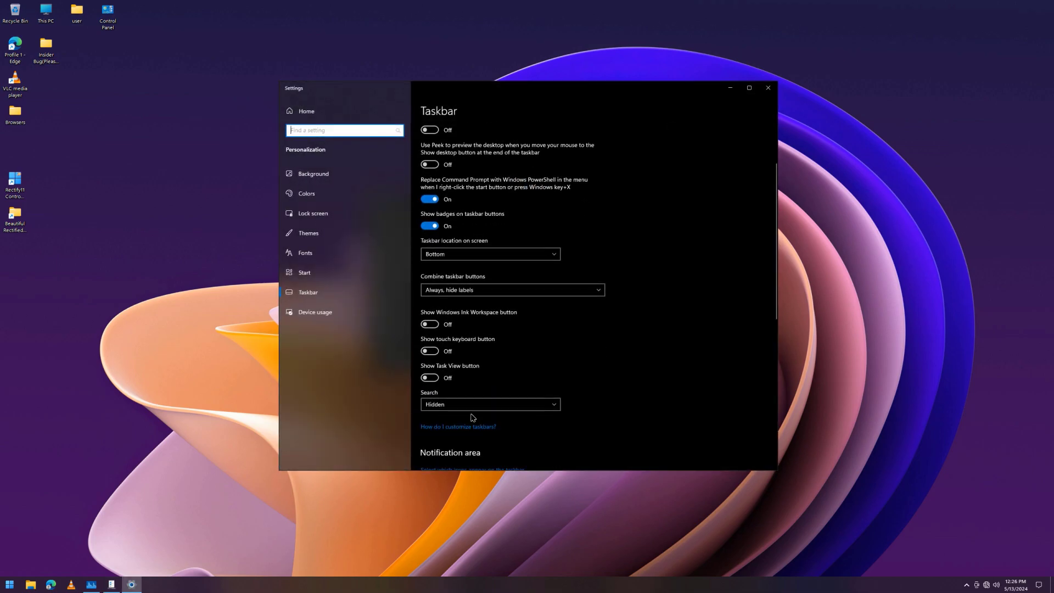
{"action": "left_click", "coordinate": [461, 390]}
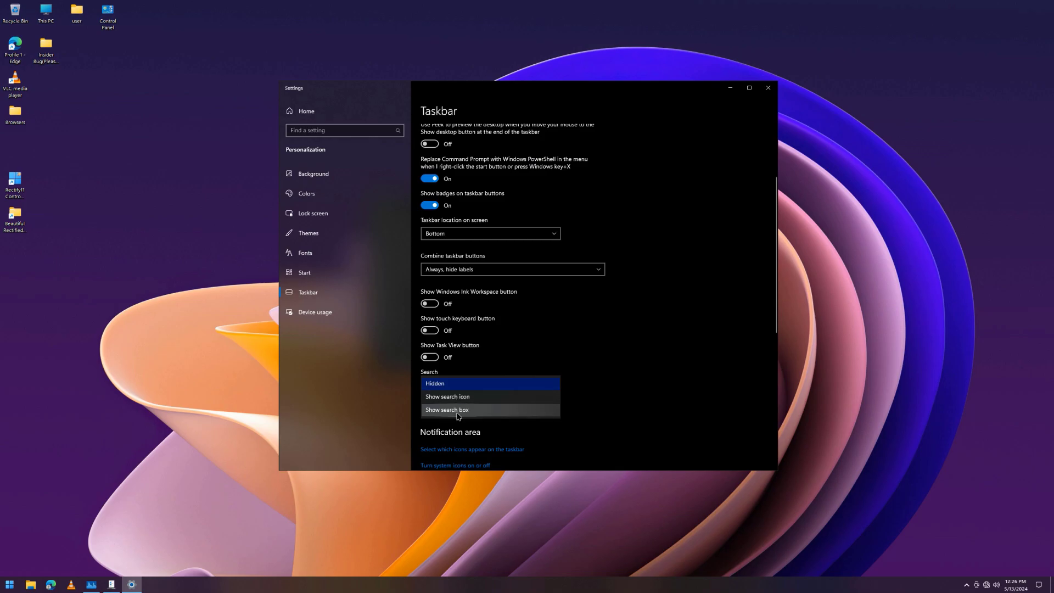
{"action": "left_click", "coordinate": [457, 401]}
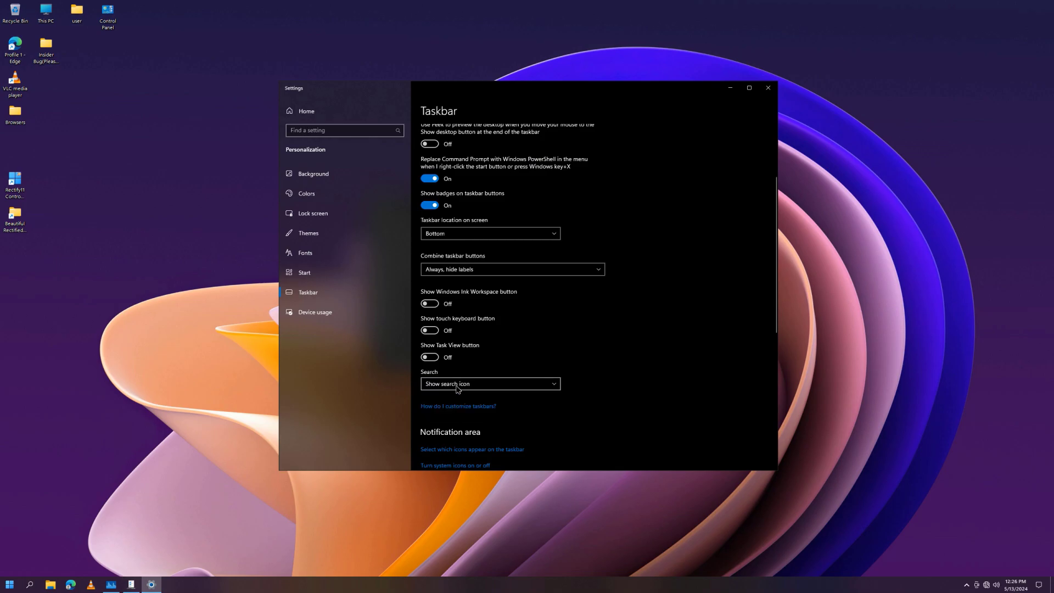
{"action": "left_click", "coordinate": [34, 582]}
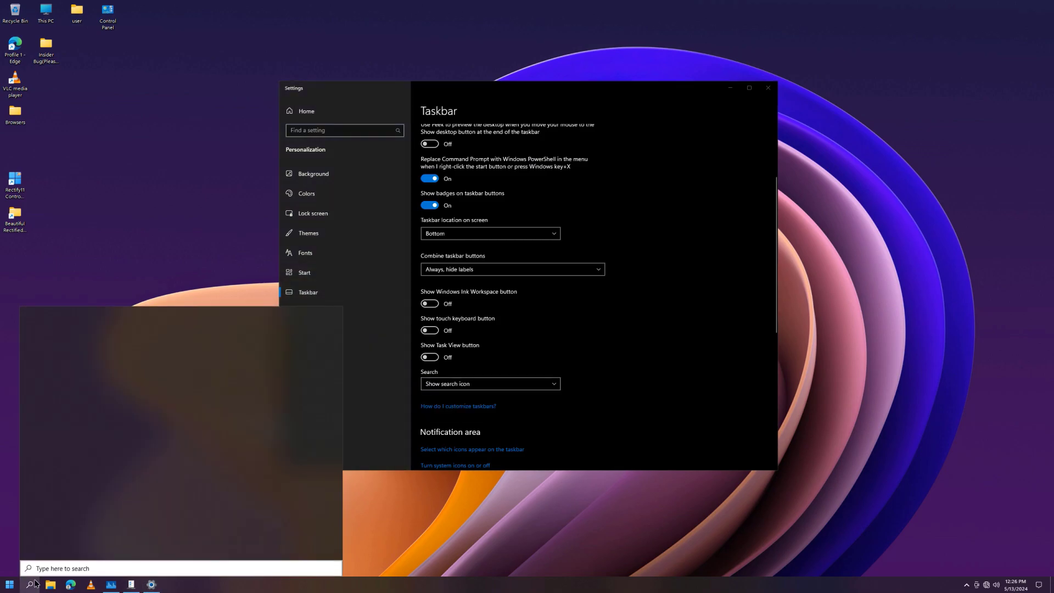
{"action": "left_click", "coordinate": [429, 504]}
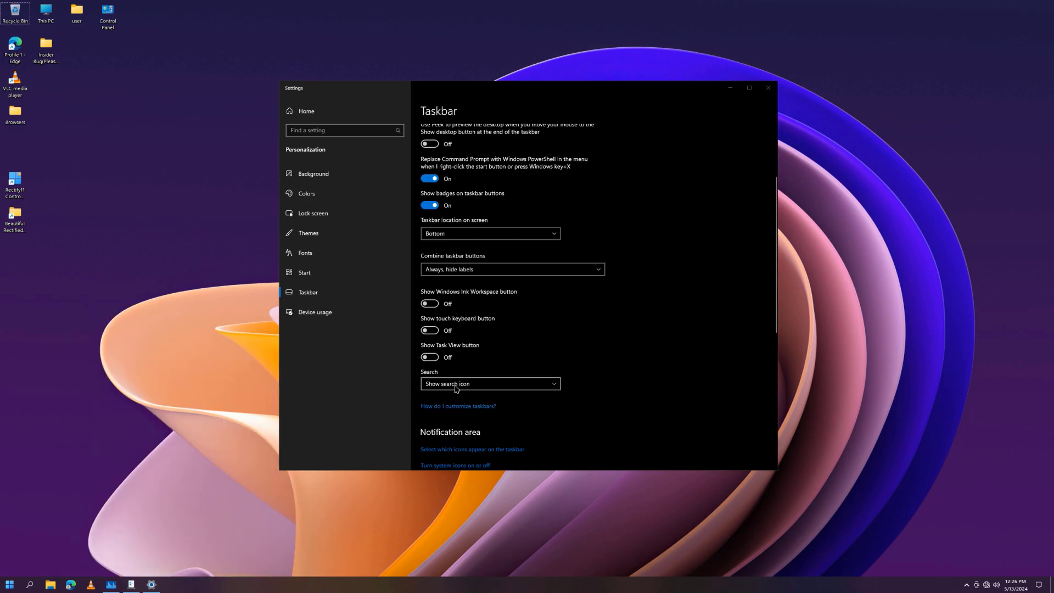
Switch the taskbar search between Show search box and Show search icon, and return it to Hidden.
{"action": "left_click", "coordinate": [450, 384]}
{"action": "left_click", "coordinate": [451, 398]}
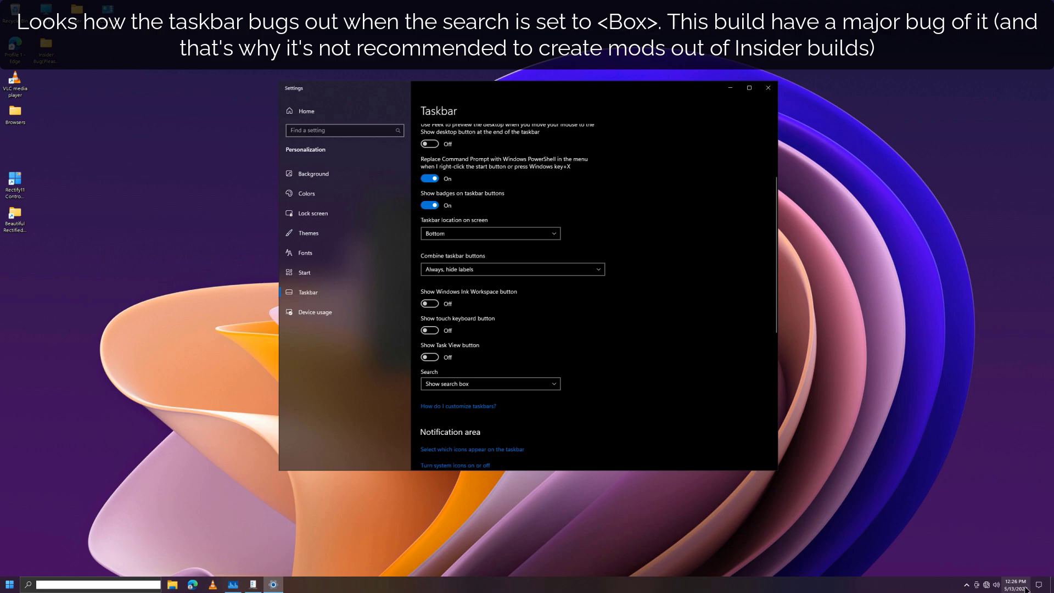
{"action": "left_click", "coordinate": [465, 384]}
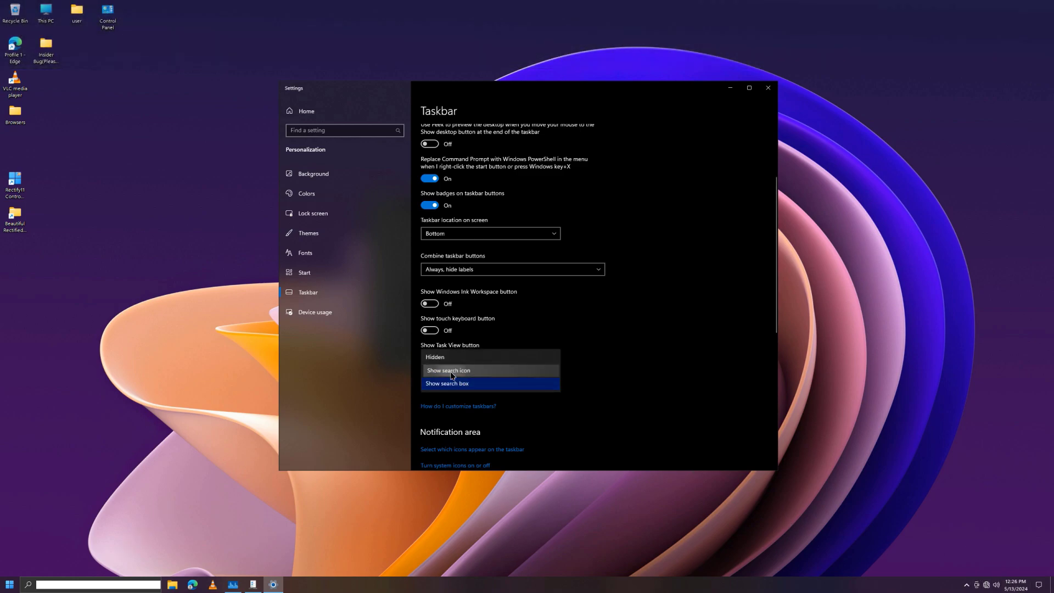
{"action": "left_click", "coordinate": [461, 370]}
{"action": "left_click", "coordinate": [459, 384]}
{"action": "left_click", "coordinate": [447, 399]}
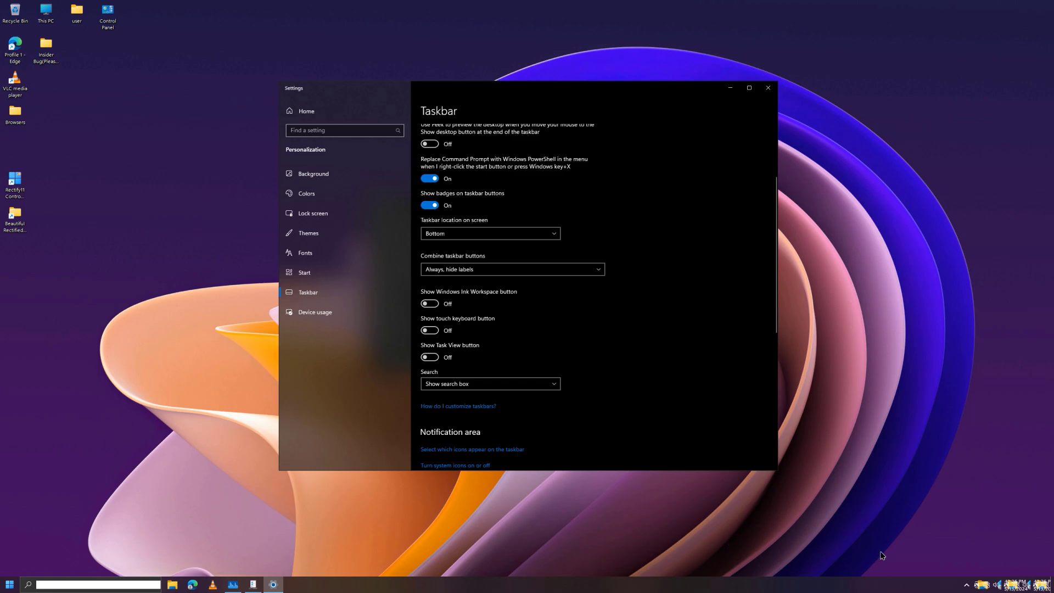
{"action": "left_click", "coordinate": [439, 380]}
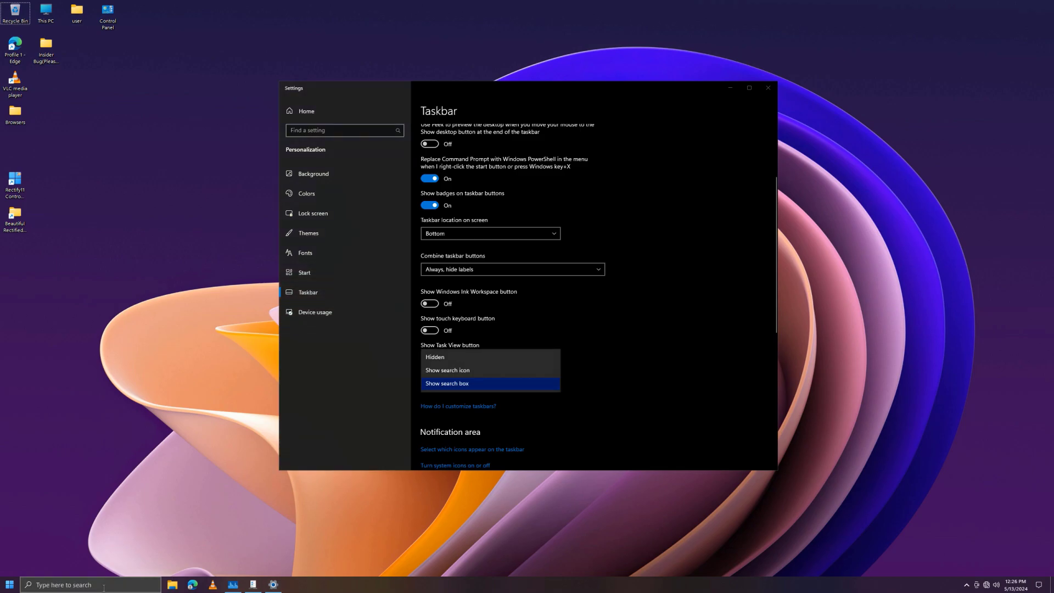
{"action": "left_click", "coordinate": [444, 360]}
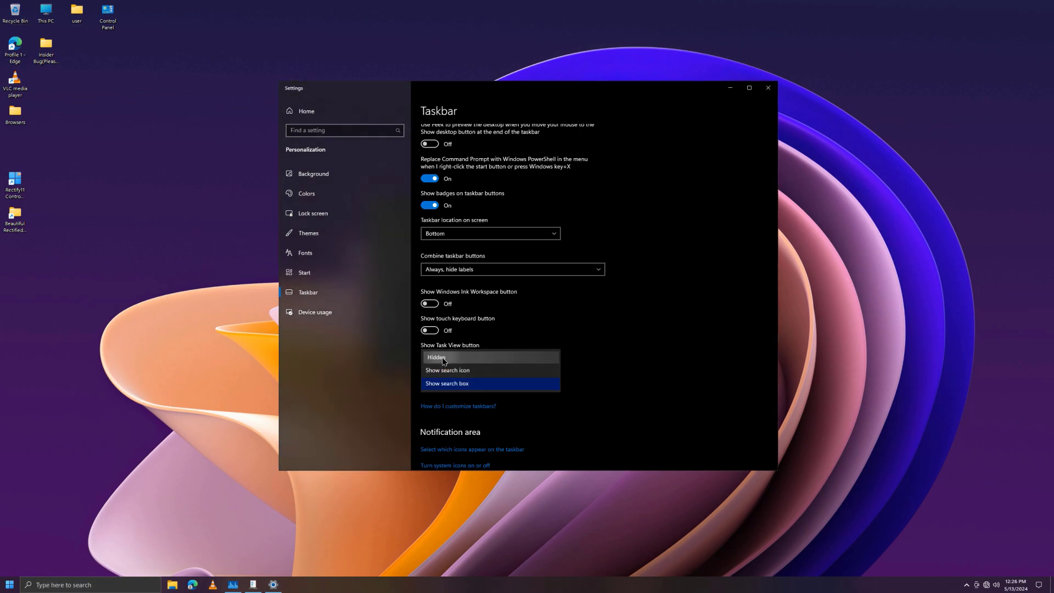
Turn small taskbar buttons on and back off.
{"action": "scroll", "coordinate": [499, 282], "scroll_direction": "up", "scroll_amount": 3}
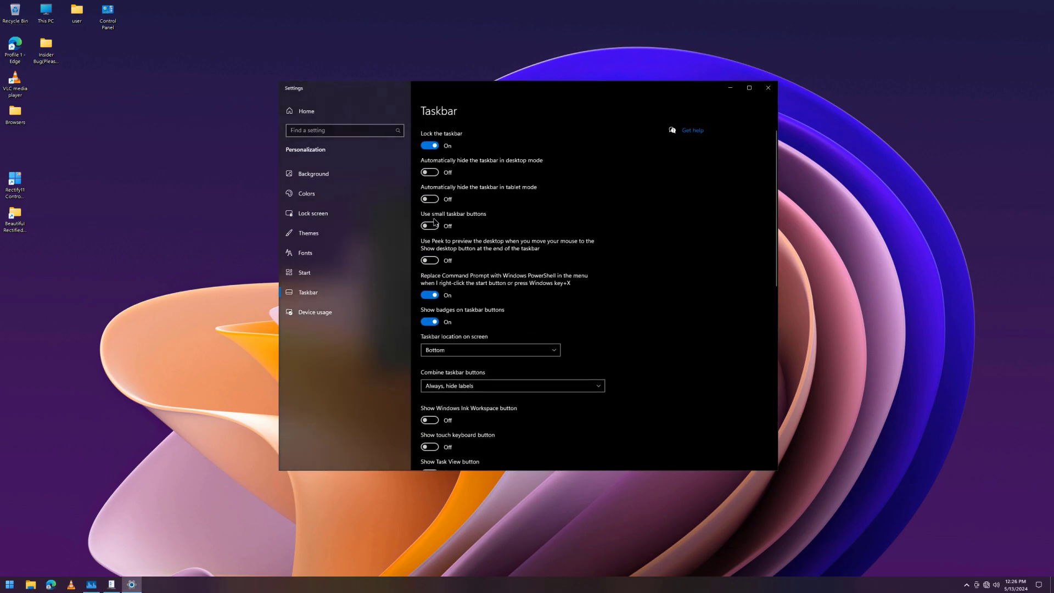
{"action": "left_click", "coordinate": [433, 224]}
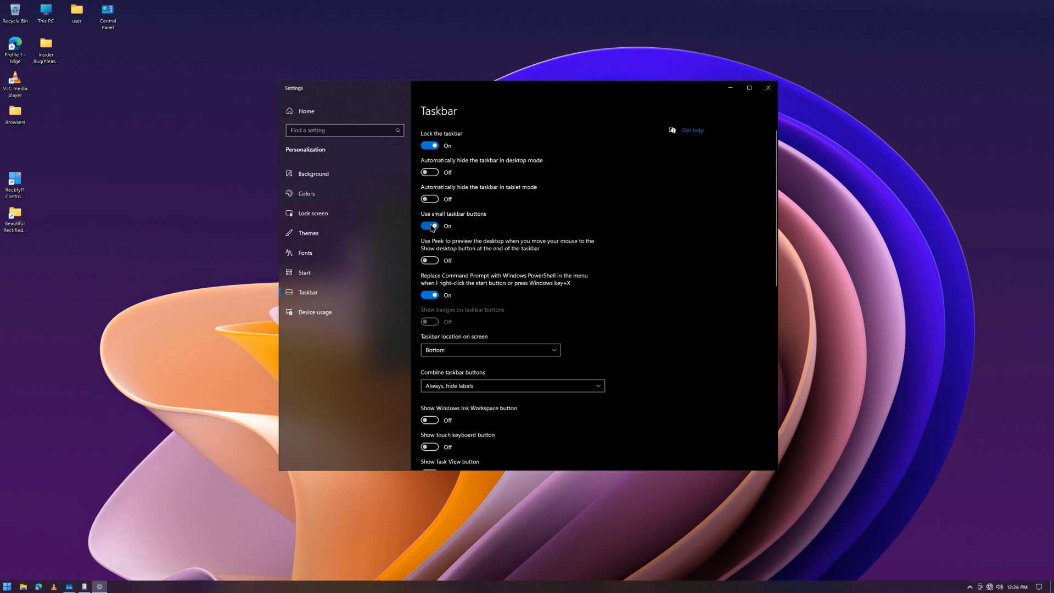
{"action": "left_click", "coordinate": [433, 226]}
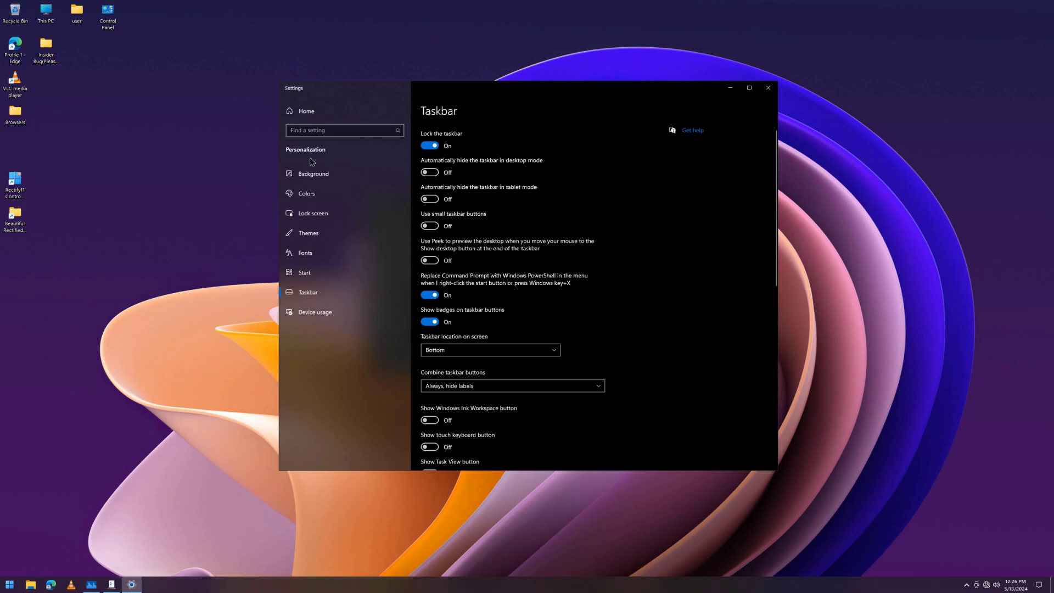
Turn on full-screen Start in the Start settings, view its all-apps and pinned-tiles pages, and turn it off again.
{"action": "left_click", "coordinate": [311, 278]}
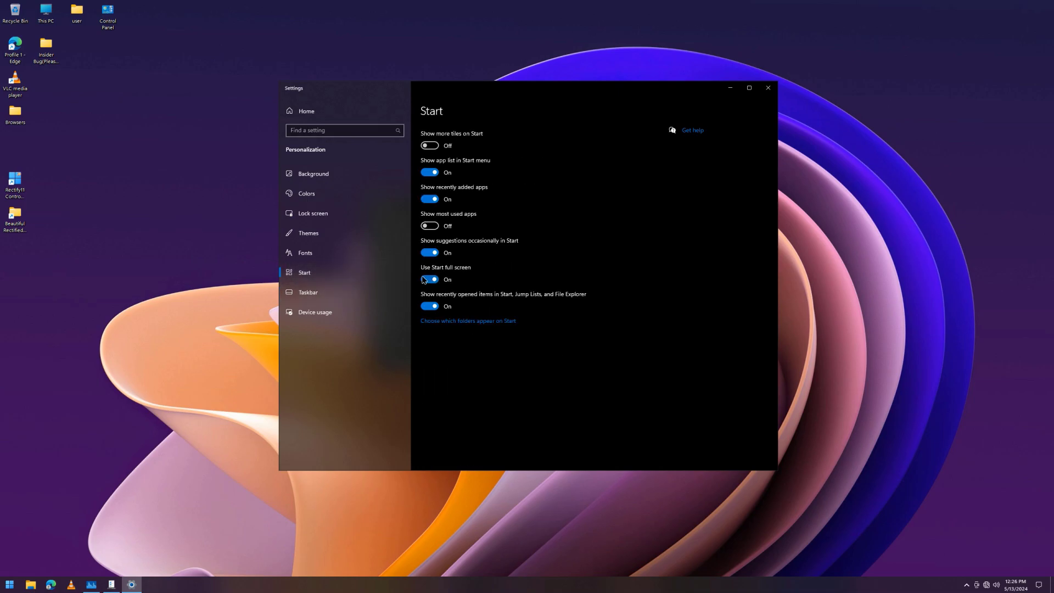
{"action": "left_click", "coordinate": [119, 423]}
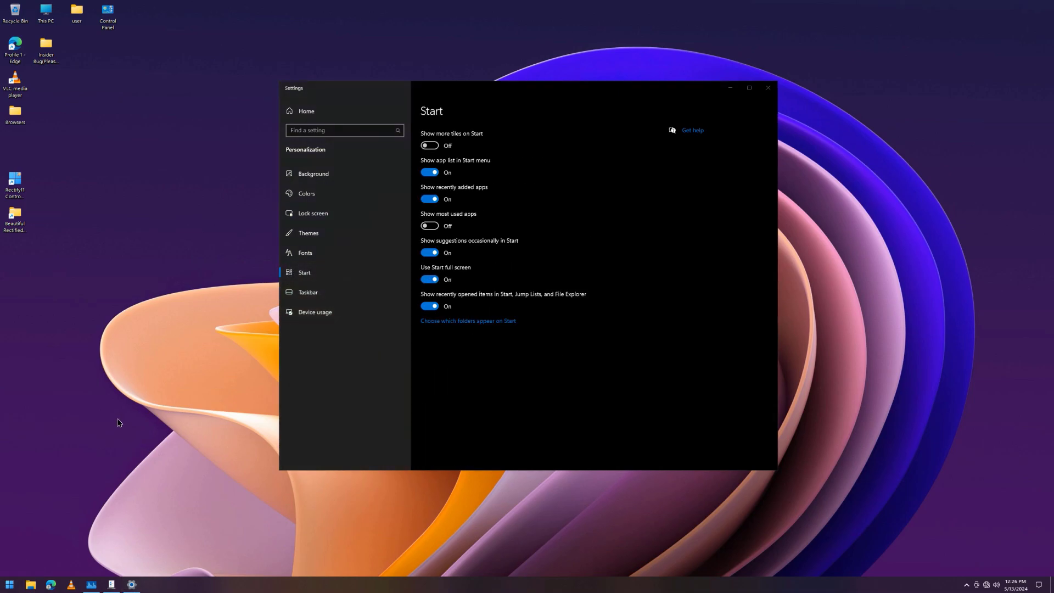
{"action": "key", "text": "super"}
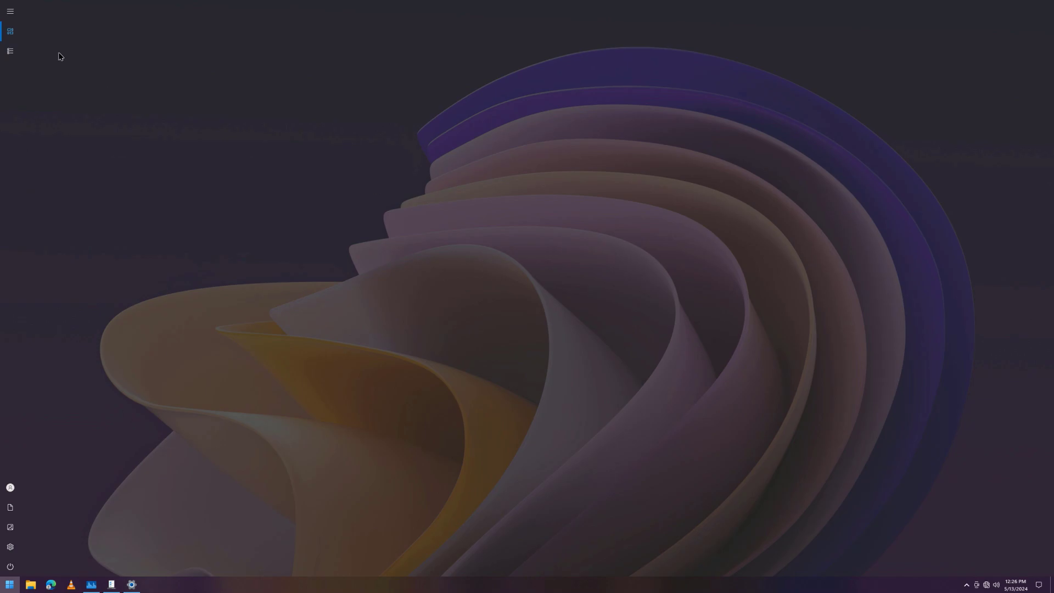
{"action": "left_click", "coordinate": [10, 51]}
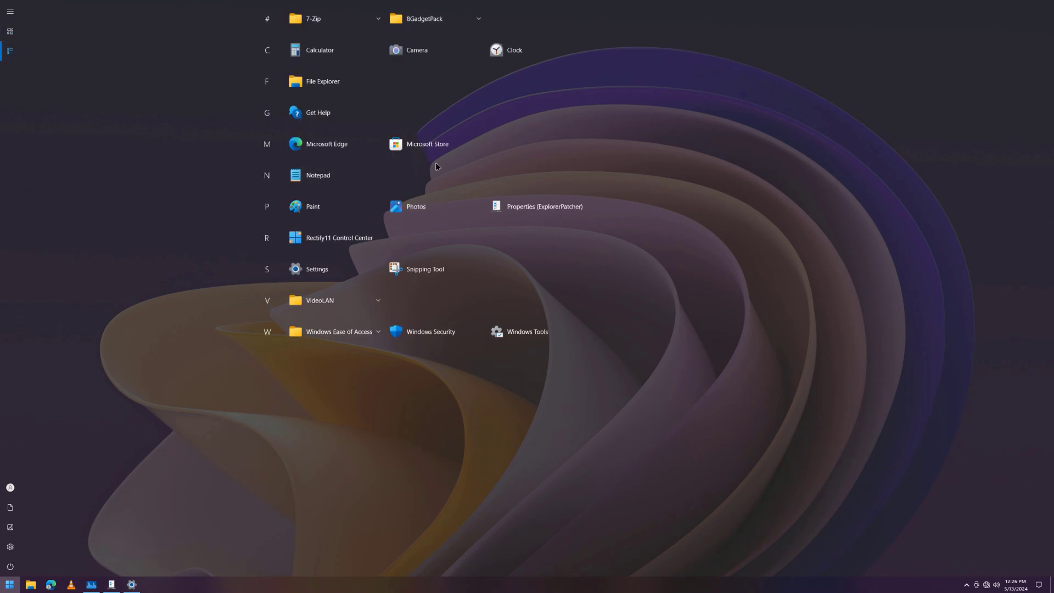
{"action": "left_click", "coordinate": [10, 34]}
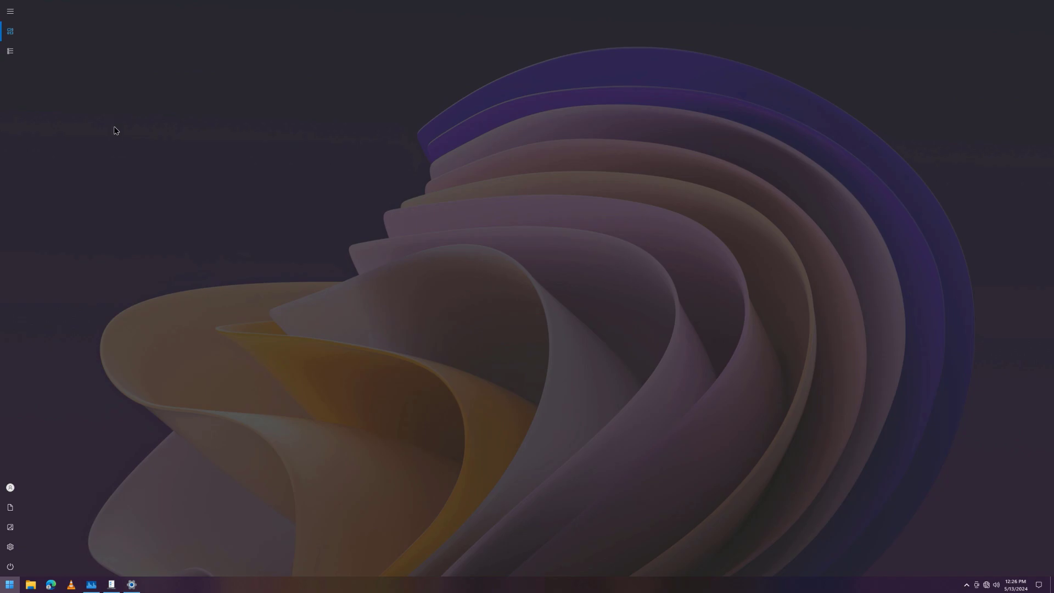
{"action": "left_click", "coordinate": [239, 202]}
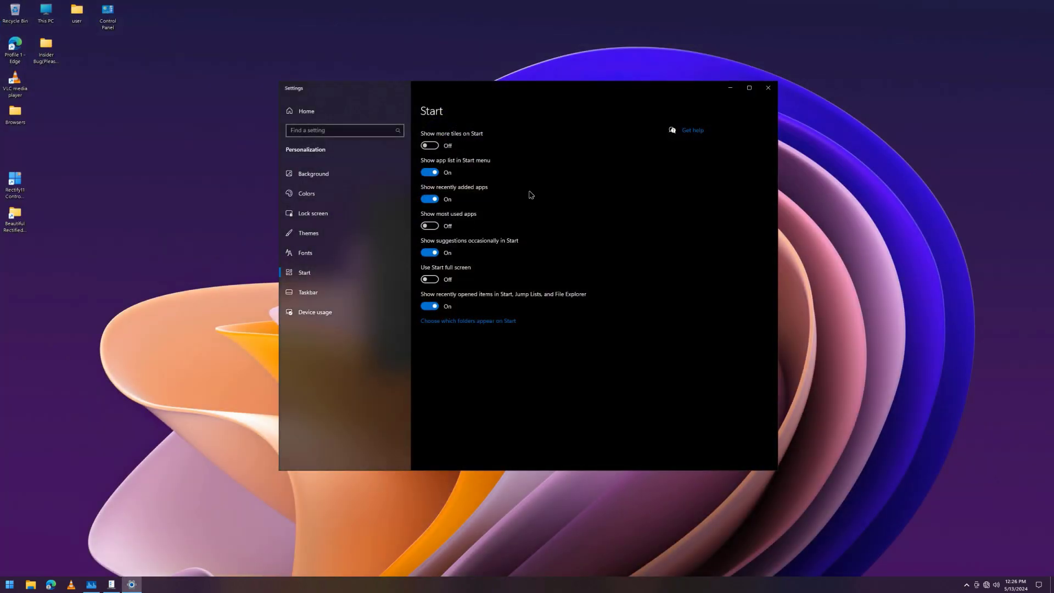
Return to the Settings home page, and close both Settings and the ExplorerPatcher Properties window.
{"action": "left_click", "coordinate": [357, 108]}
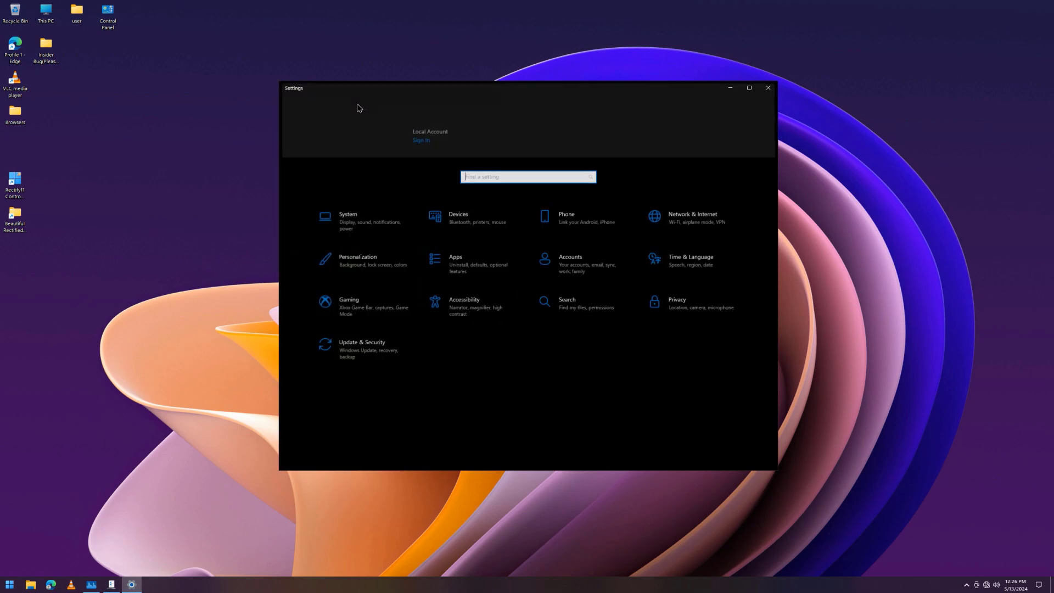
{"action": "left_click", "coordinate": [768, 88]}
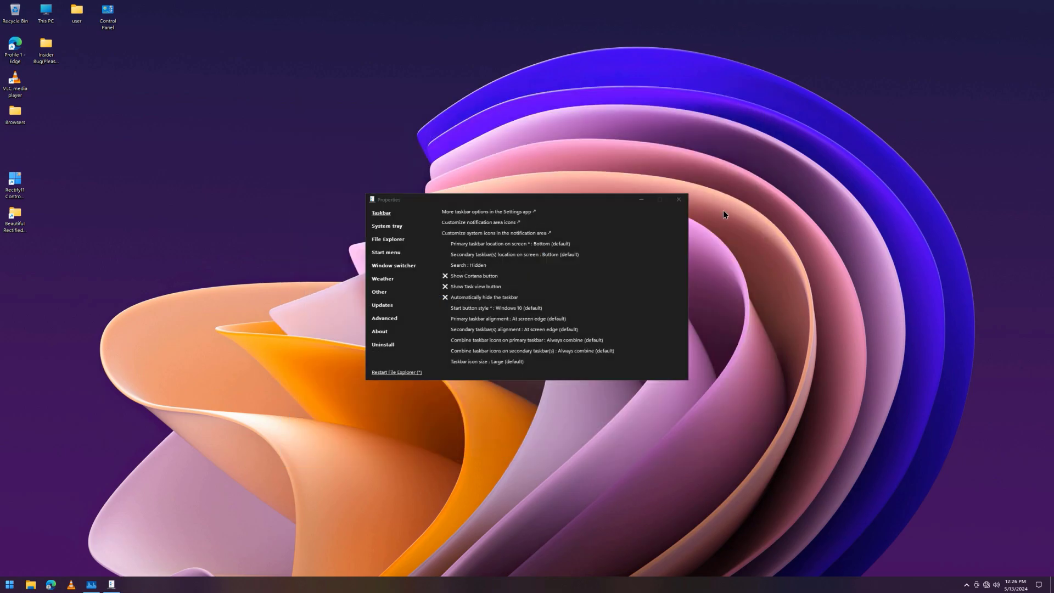
{"action": "left_click", "coordinate": [686, 200]}
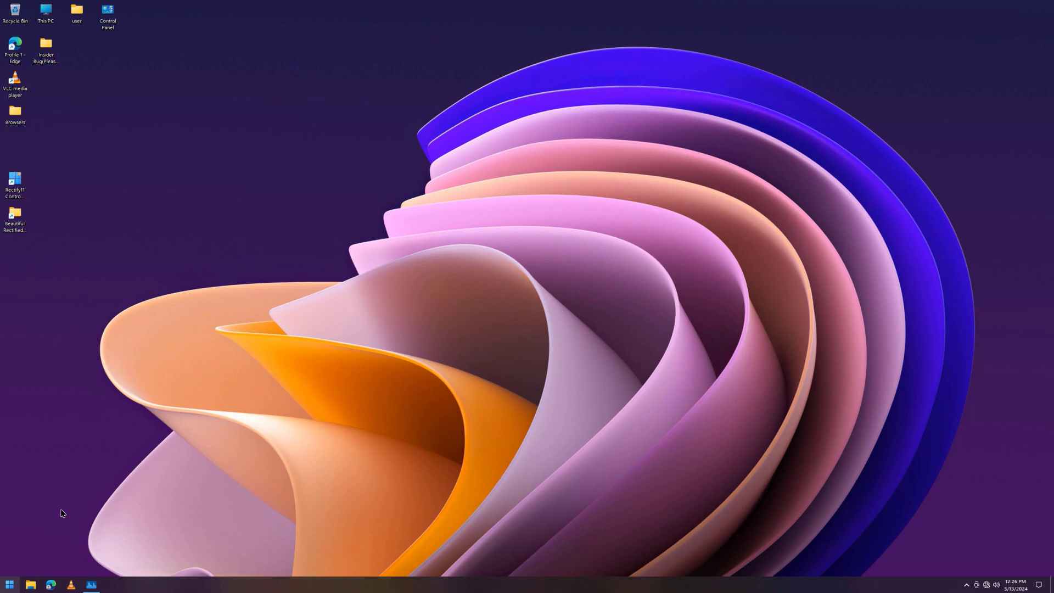
Try to launch Windows Security from the app list, and dismiss the dialog.
{"action": "key", "text": "super"}
{"action": "scroll", "coordinate": [82, 466], "scroll_direction": "down", "scroll_amount": 10}
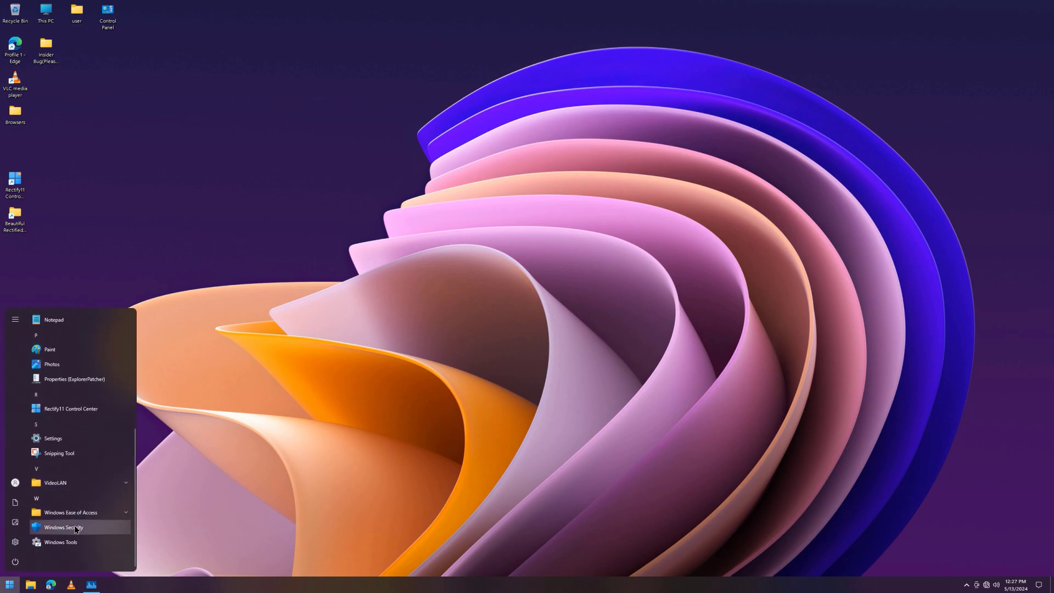
{"action": "left_click", "coordinate": [75, 529]}
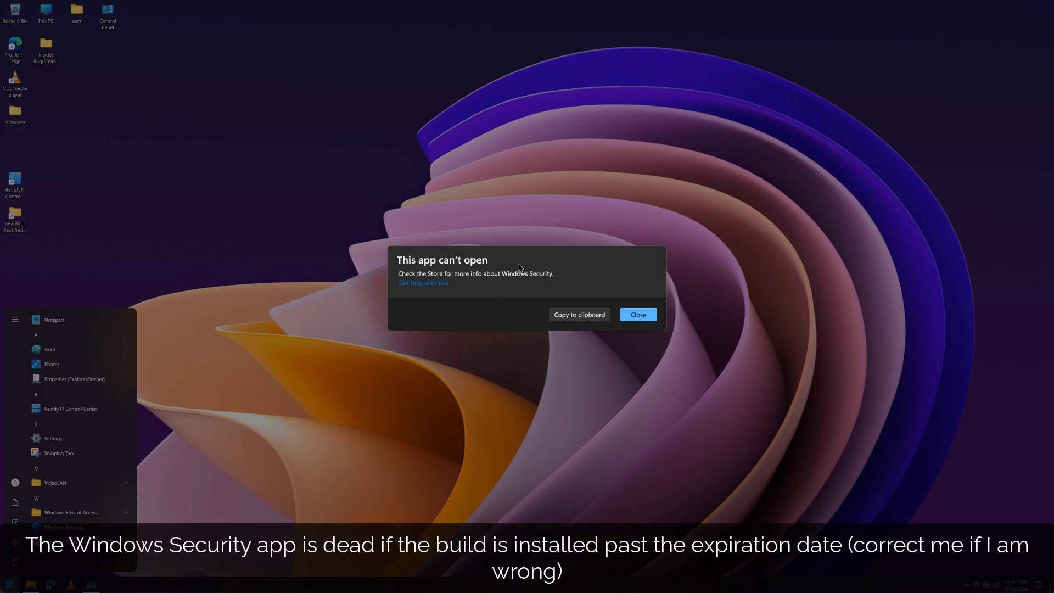
{"action": "left_click", "coordinate": [638, 315]}
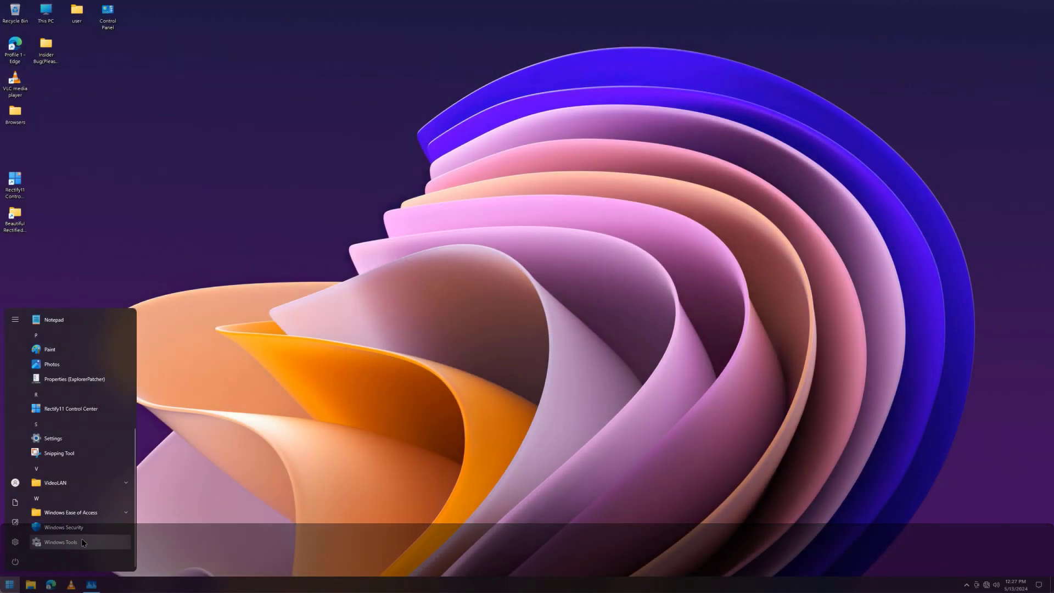
Launch Rectify11 Control Center from the app list, and unlock its unavailable settings.
{"action": "left_click", "coordinate": [71, 408]}
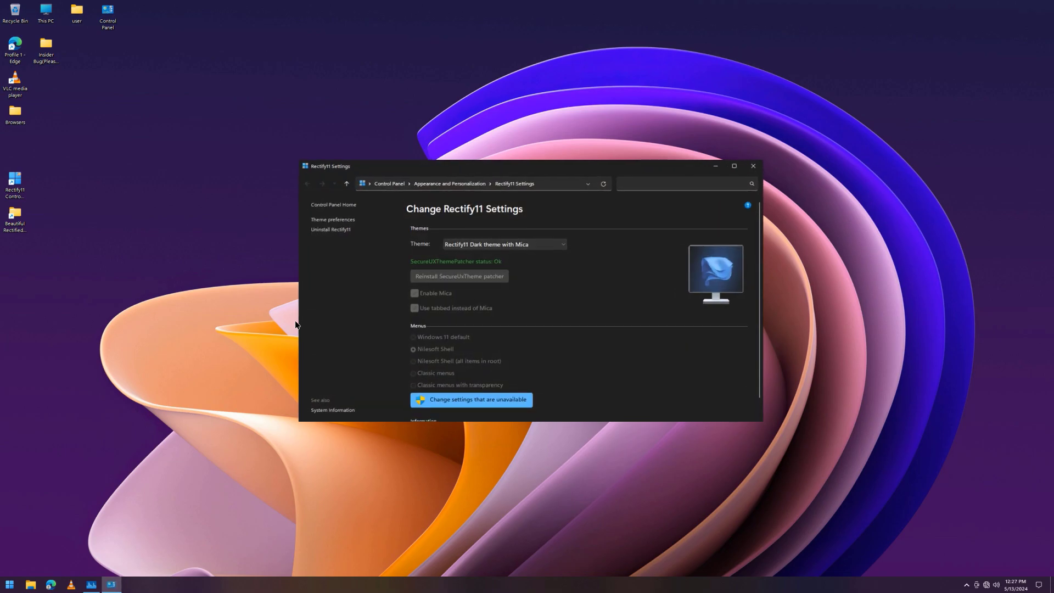
{"action": "left_click", "coordinate": [485, 397]}
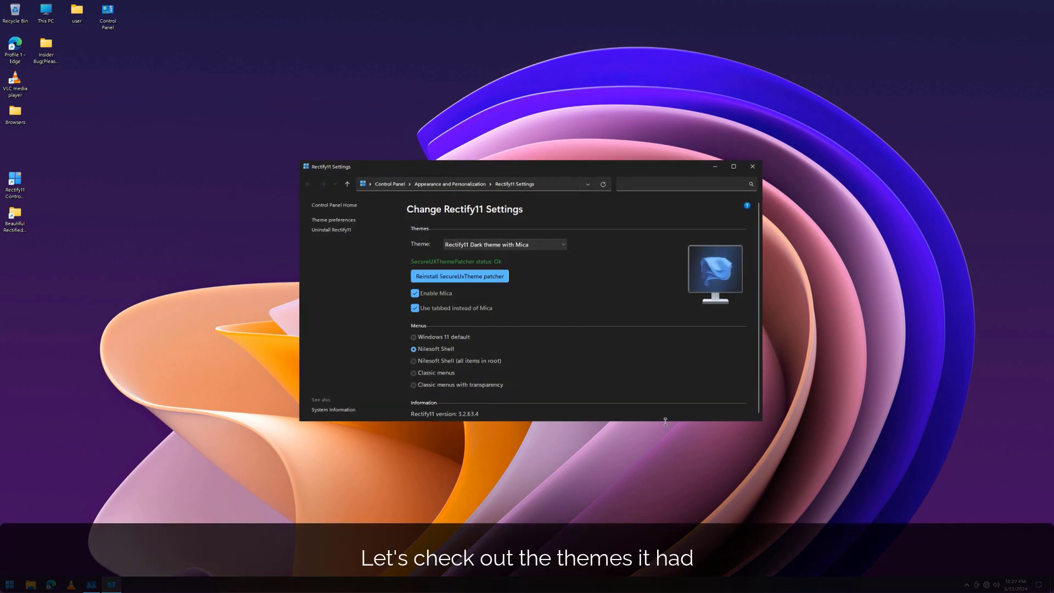
Apply the Rectify11 dark theme for accent color titlebars, and preview it on a This PC window.
{"action": "left_click", "coordinate": [524, 246]}
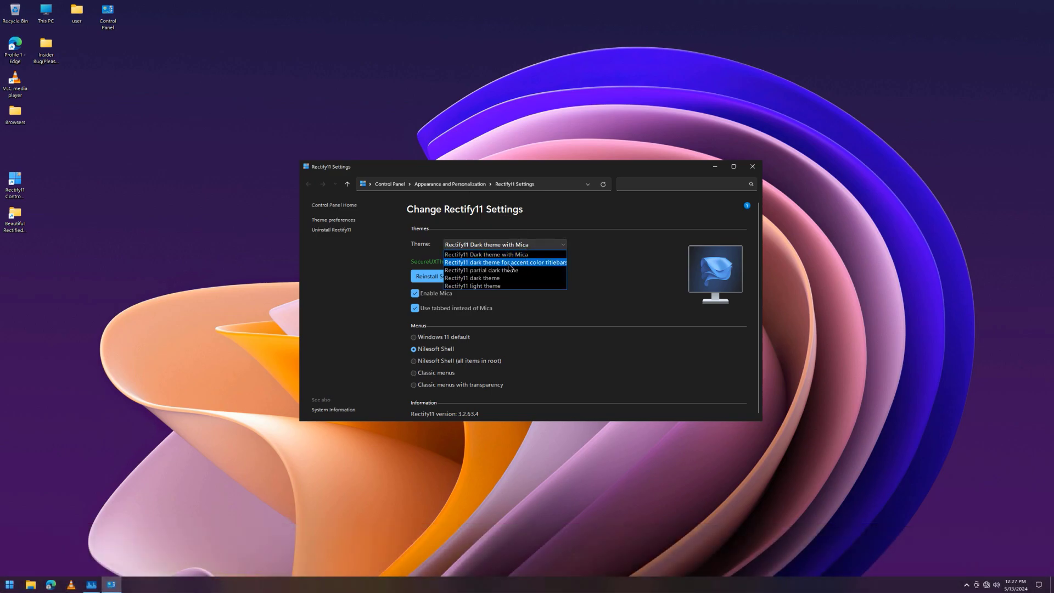
{"action": "left_click", "coordinate": [508, 266]}
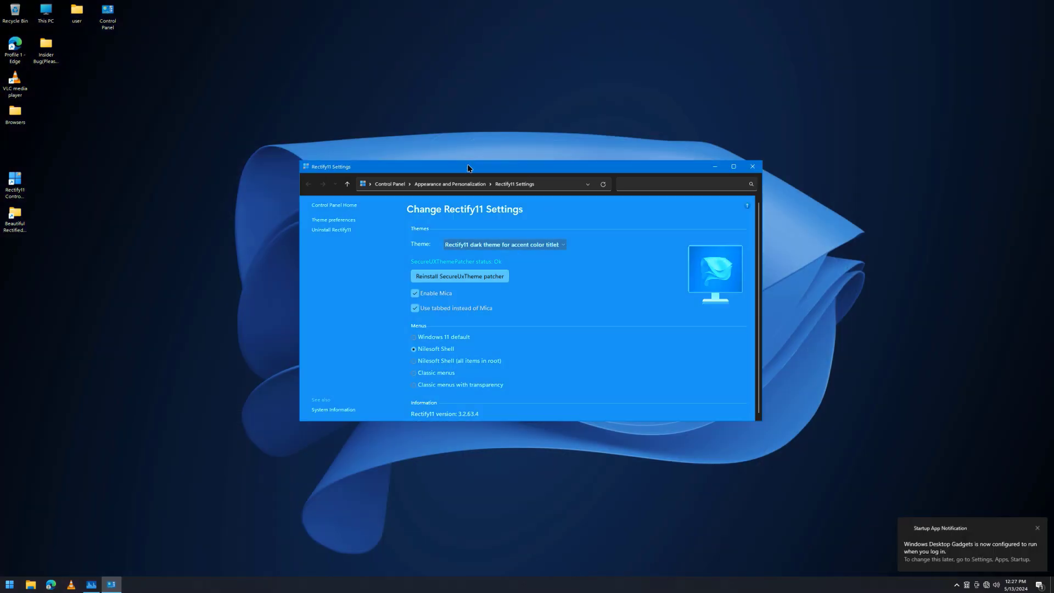
{"action": "left_click_drag", "start_coordinate": [466, 163], "coordinate": [643, 220]}
{"action": "left_click_drag", "start_coordinate": [400, 223], "coordinate": [202, 287]}
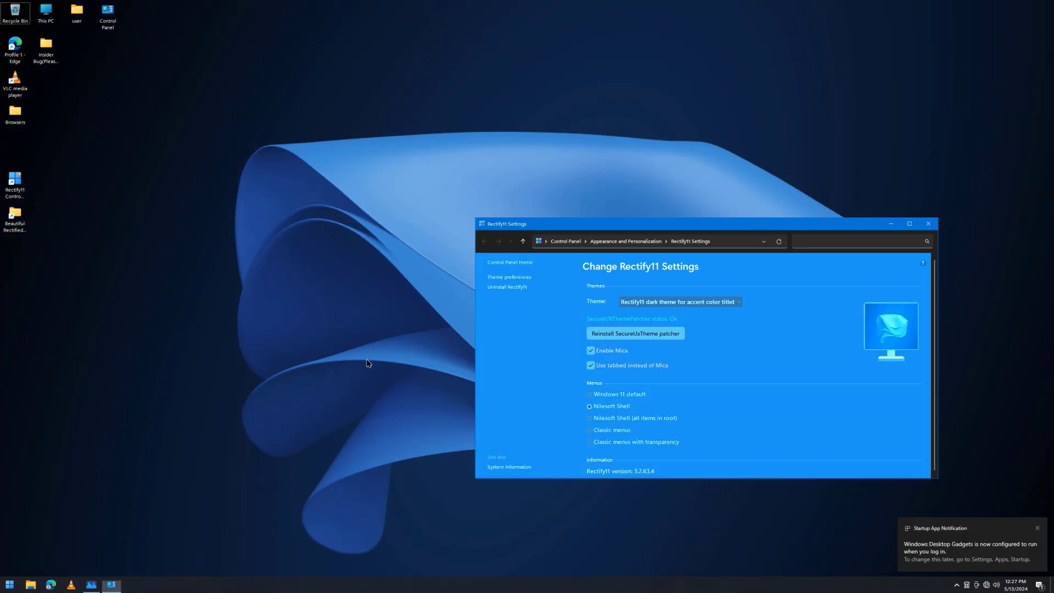
{"action": "key", "text": "super+e"}
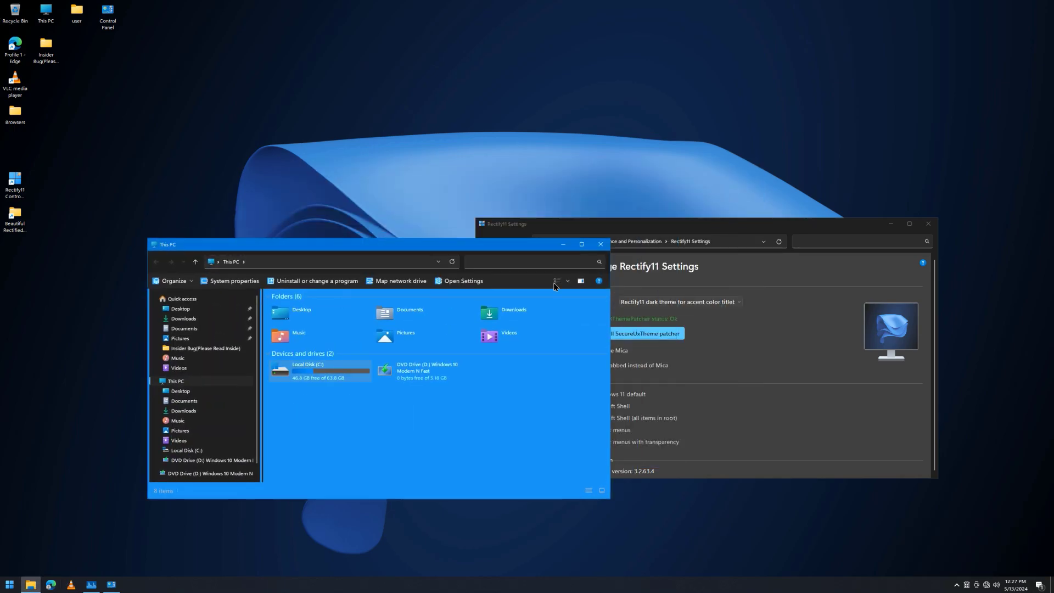
{"action": "left_click", "coordinate": [601, 243]}
Apply the Rectify11 partial dark theme, and dismiss the control panel applet's message.
{"action": "left_click", "coordinate": [661, 302]}
{"action": "left_click", "coordinate": [667, 328]}
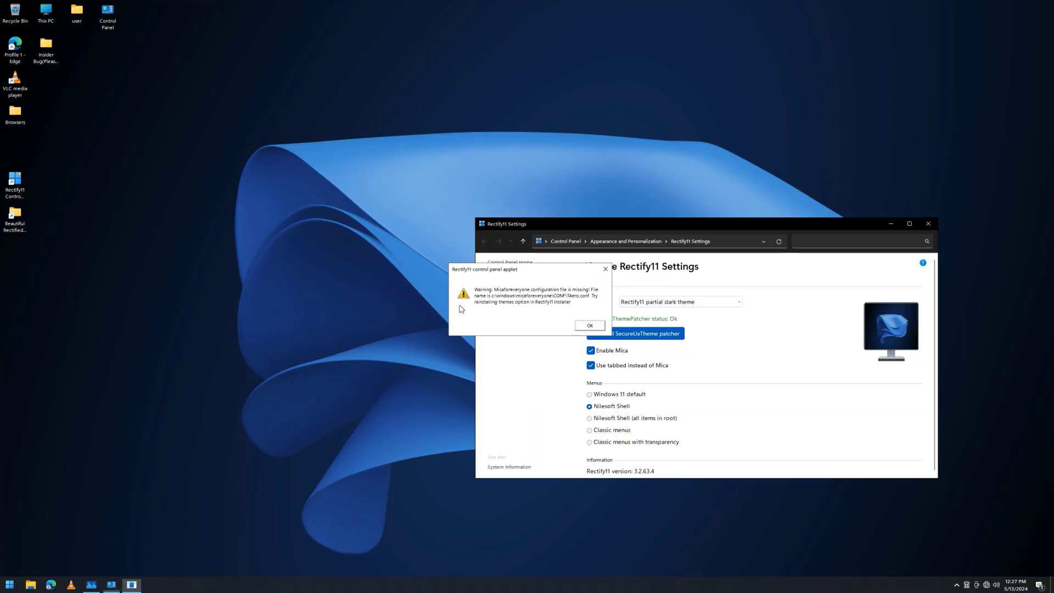
{"action": "left_click", "coordinate": [585, 325]}
Preview the theme in File Explorer and in the properties of Local Disk (C:), and close the windows.
{"action": "left_click_drag", "start_coordinate": [624, 227], "coordinate": [562, 282]}
{"action": "left_click", "coordinate": [30, 585]}
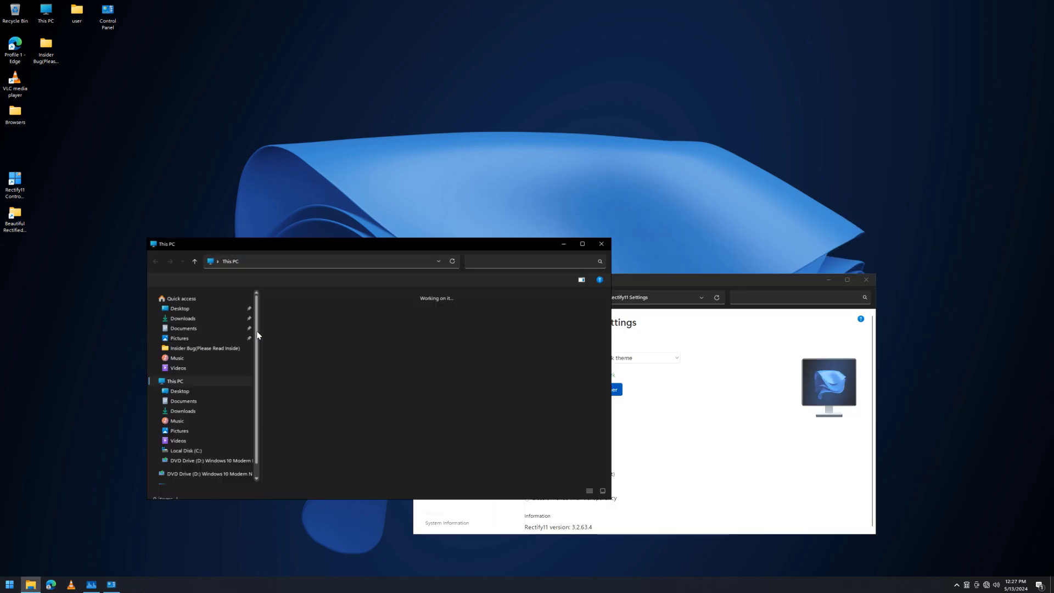
{"action": "right_click", "coordinate": [334, 375]}
{"action": "left_click", "coordinate": [361, 505]}
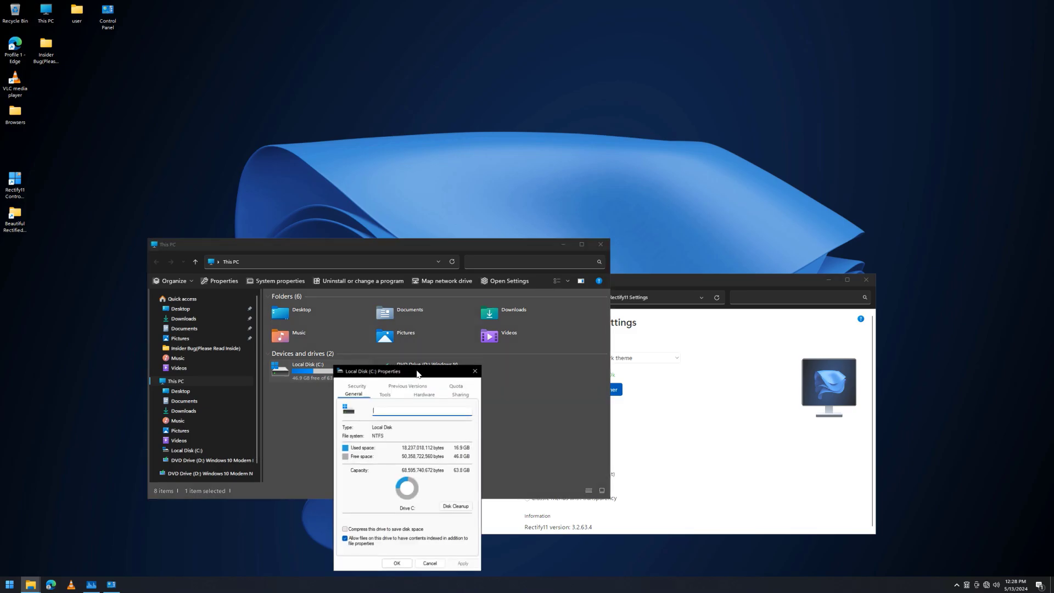
{"action": "left_click_drag", "start_coordinate": [446, 368], "coordinate": [464, 278]}
{"action": "left_click", "coordinate": [488, 280]}
Apply the Rectify11 light theme, and reposition the Rectify11 Settings window.
{"action": "left_click_drag", "start_coordinate": [560, 280], "coordinate": [568, 224]}
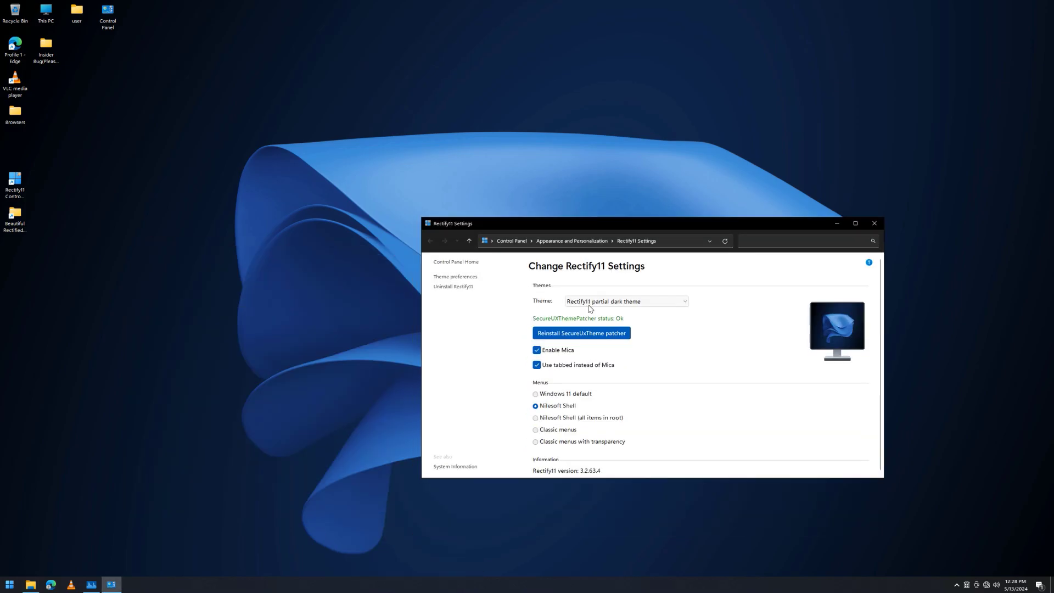
{"action": "left_click", "coordinate": [604, 301]}
{"action": "left_click", "coordinate": [602, 344]}
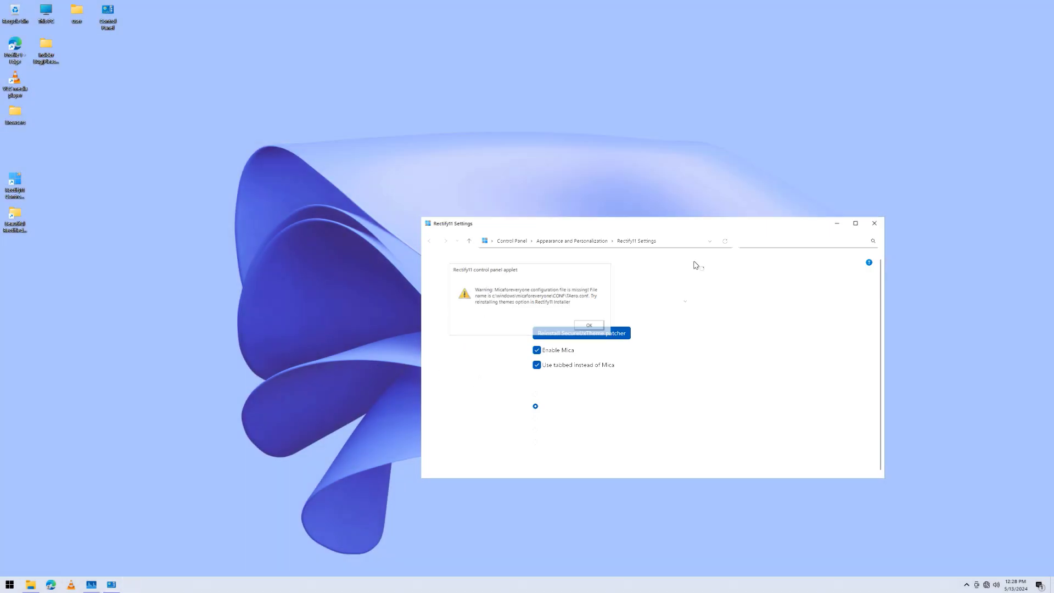
{"action": "left_click_drag", "start_coordinate": [610, 227], "coordinate": [548, 236]}
Go up to Appearance and Personalization, reopen Rectify11 Settings, and minimize the window.
{"action": "left_click", "coordinate": [522, 250]}
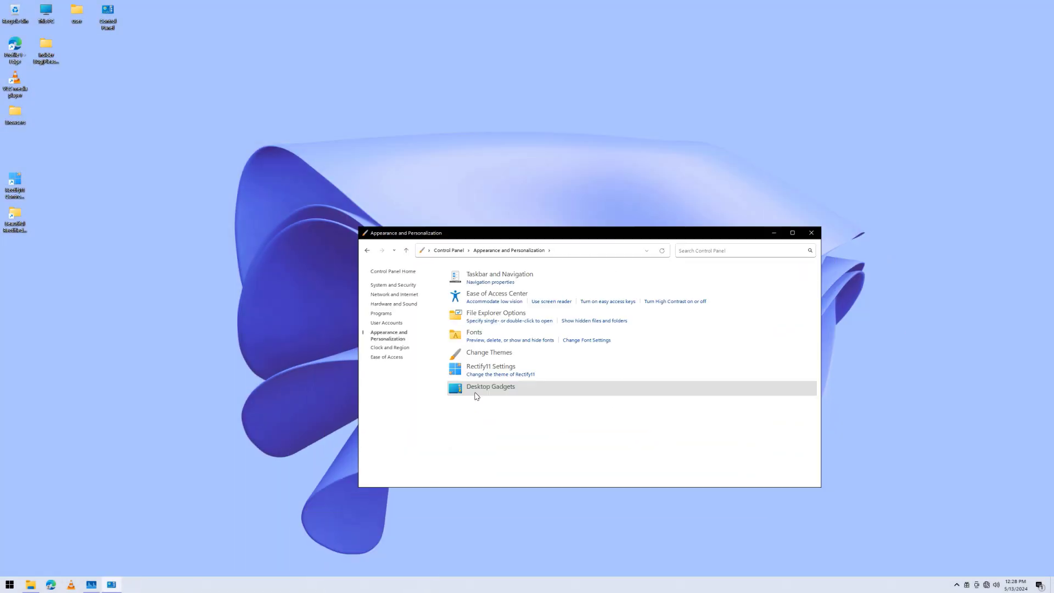
{"action": "left_click", "coordinate": [490, 366]}
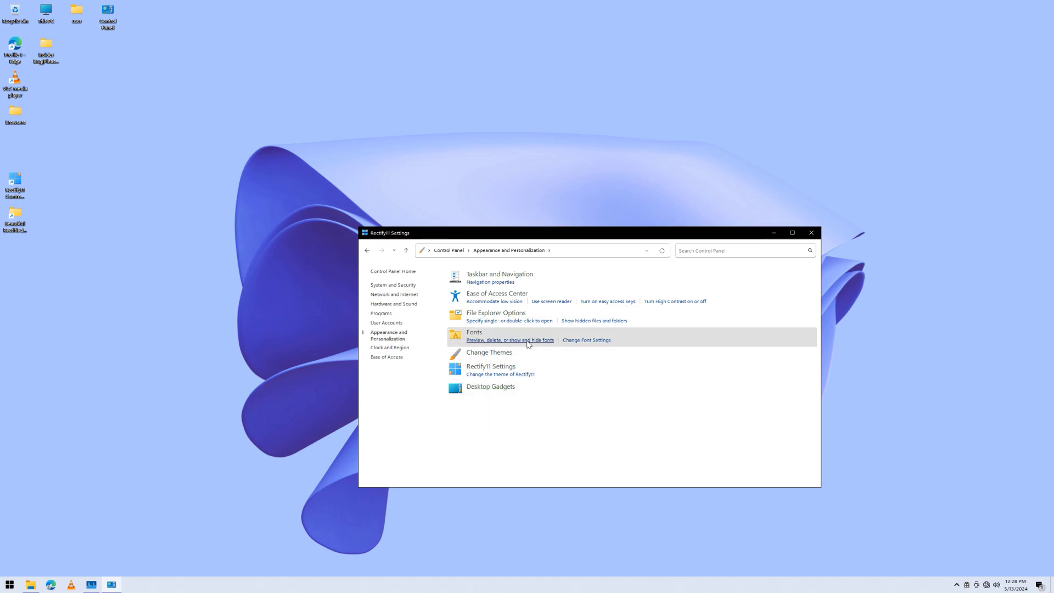
{"action": "left_click", "coordinate": [773, 233]}
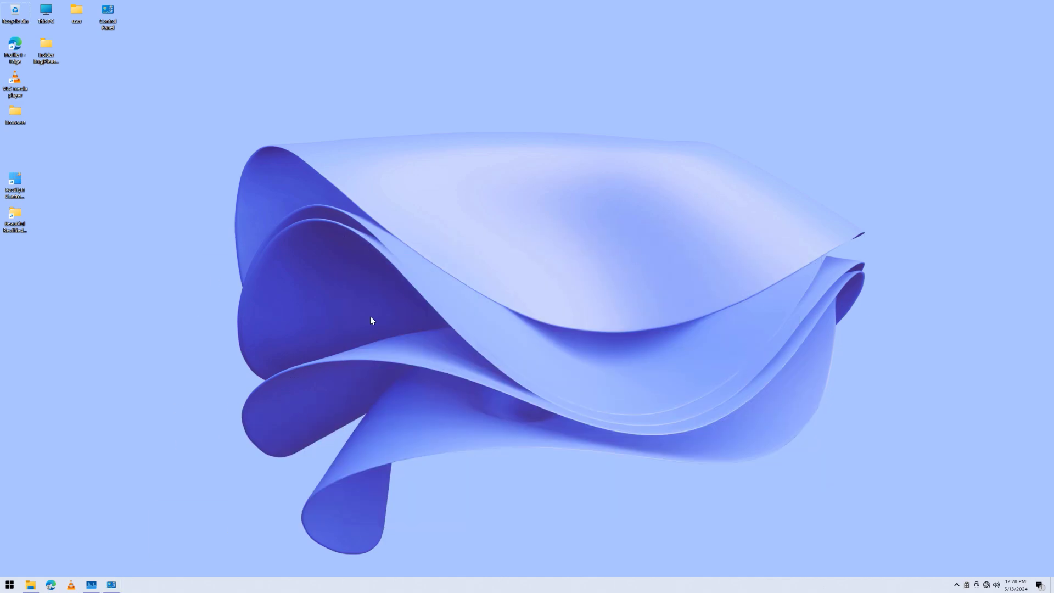
Run winver to view the Windows version information, and close the dialog.
{"action": "key", "text": "super+r"}
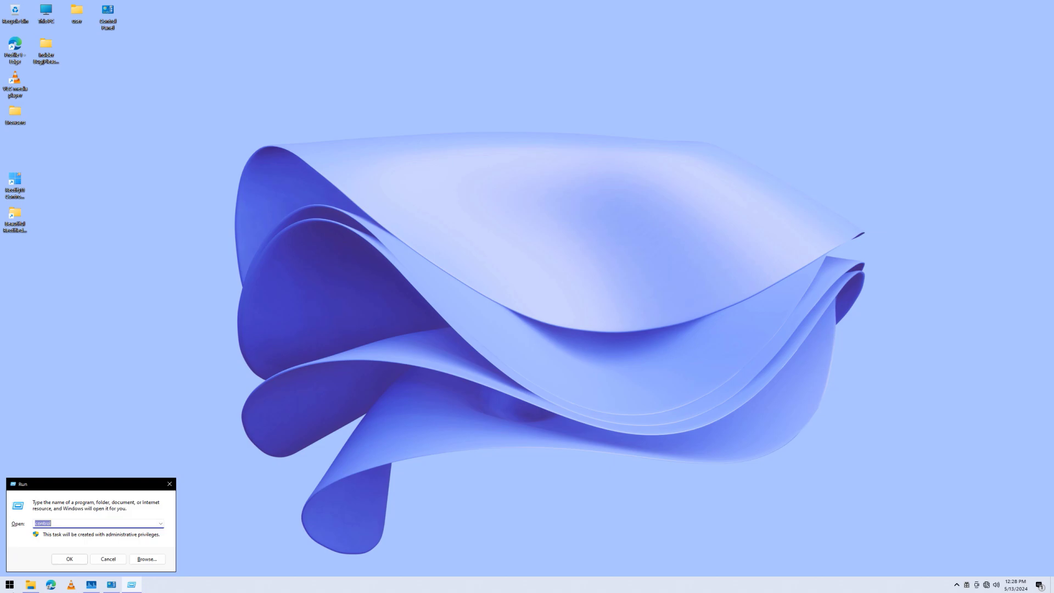
{"action": "type", "text": "winver"}
{"action": "key", "text": "Return"}
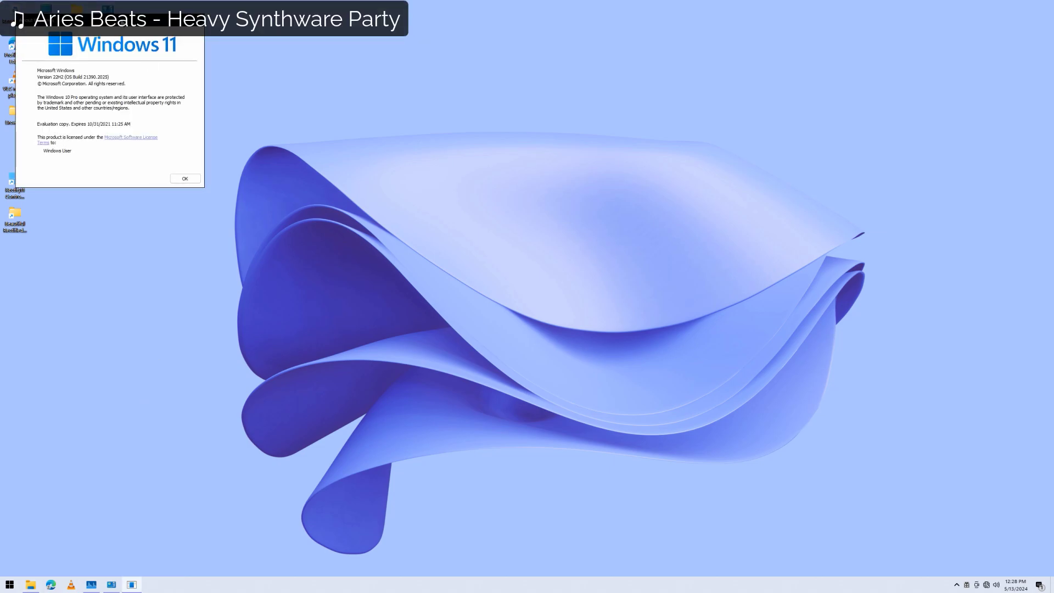
{"action": "left_click", "coordinate": [264, 234]}
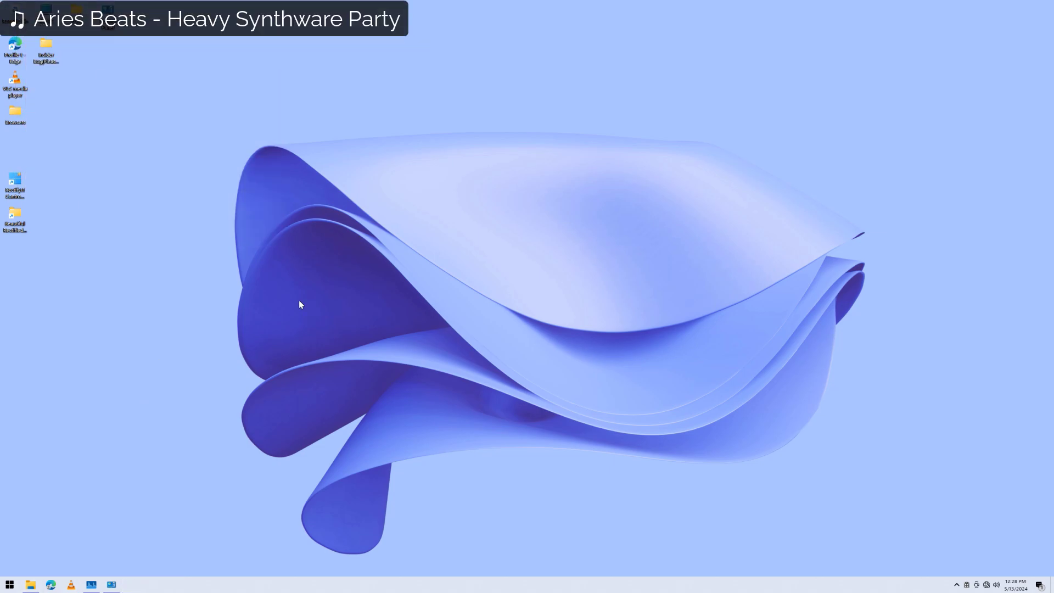
Apply the Rectify11 Dark theme with Mica in Rectify11 Settings.
{"action": "left_click", "coordinate": [531, 311]}
{"action": "left_click", "coordinate": [535, 321]}
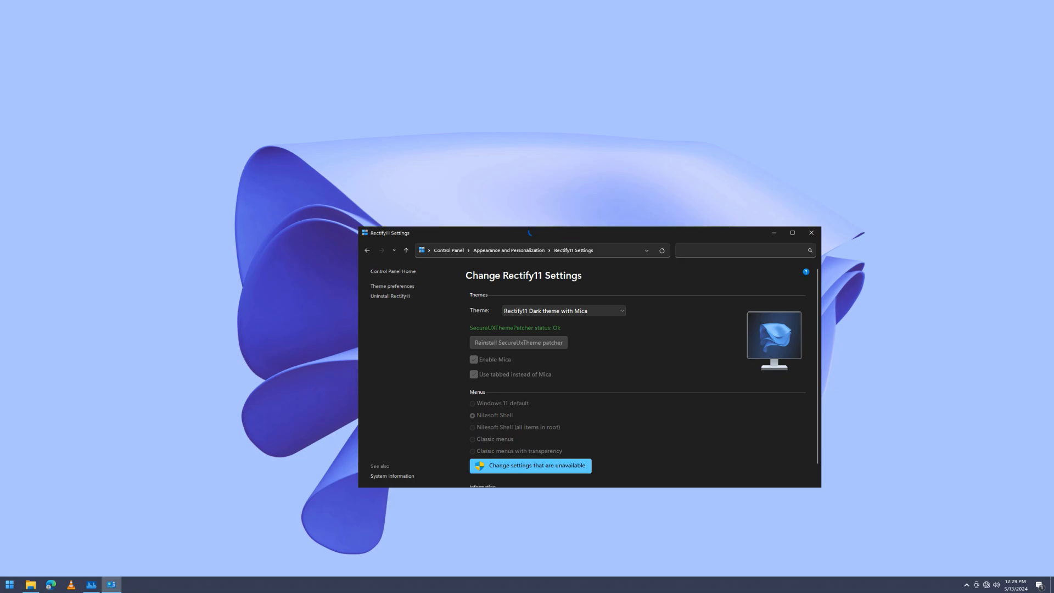
Check the Performance page of Task Manager, and close the Rectify11 Settings window.
{"action": "left_click", "coordinate": [94, 586]}
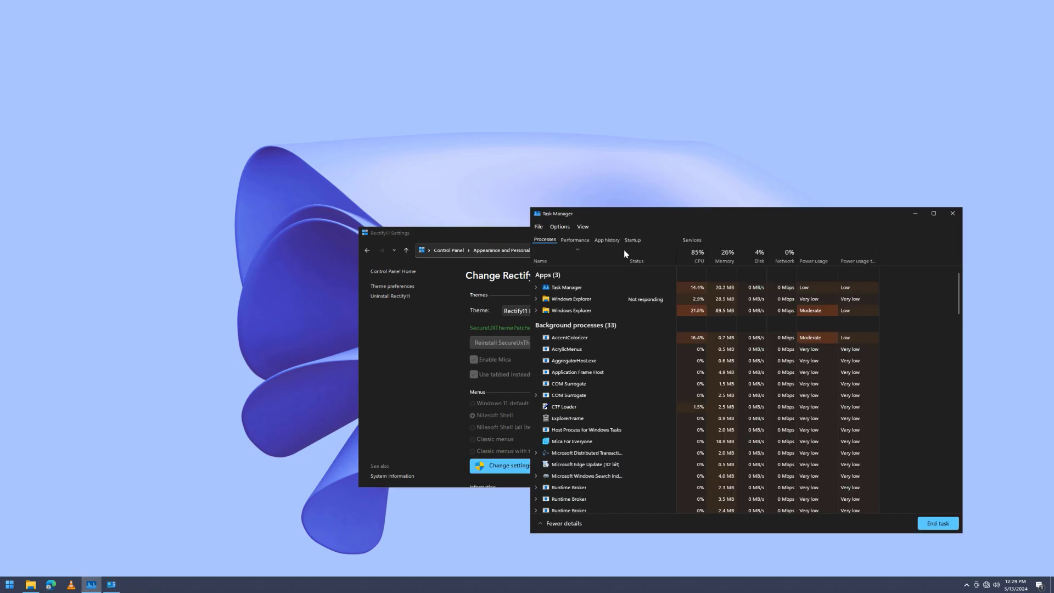
{"action": "left_click", "coordinate": [571, 238]}
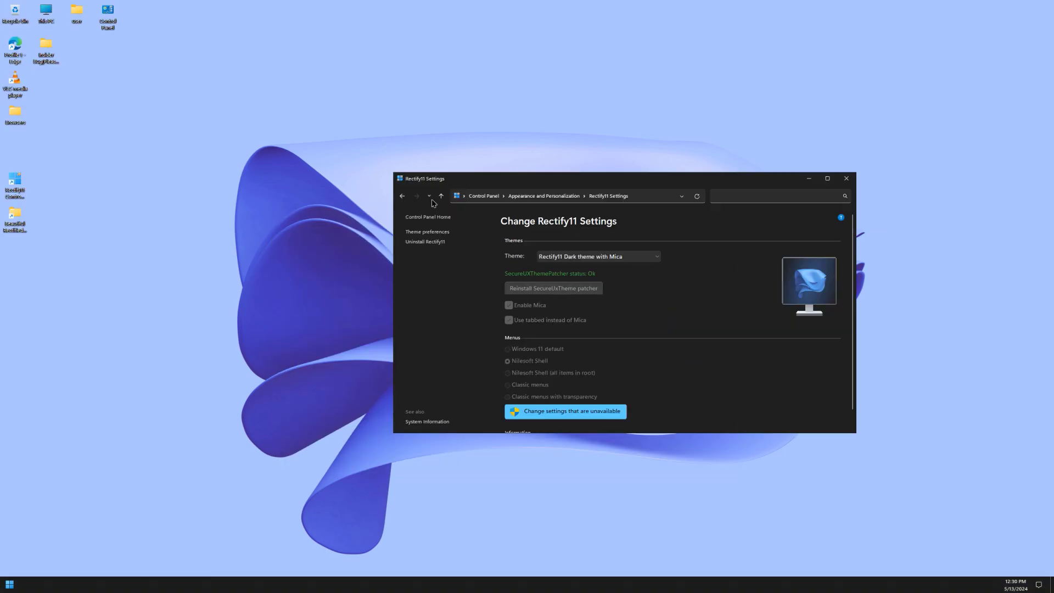
{"action": "left_click", "coordinate": [703, 201]}
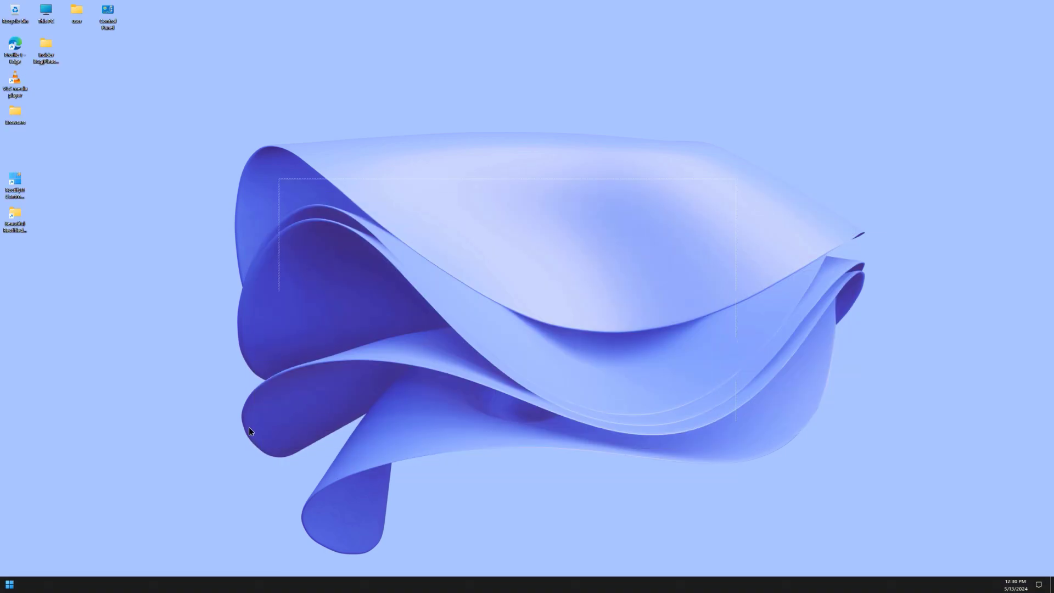
{"action": "left_click_drag", "start_coordinate": [571, 416], "coordinate": [572, 416]}
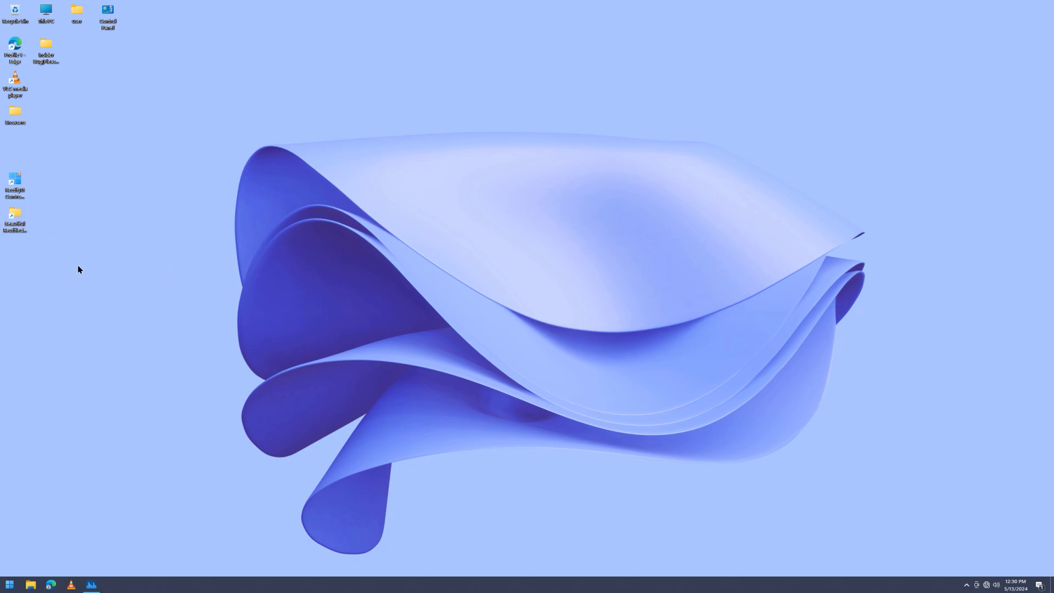
Set cosmic.png from the desktop's Beautiful Rectified Wallpapers folder as the desktop background, and close the folder.
{"action": "double_click", "coordinate": [17, 220]}
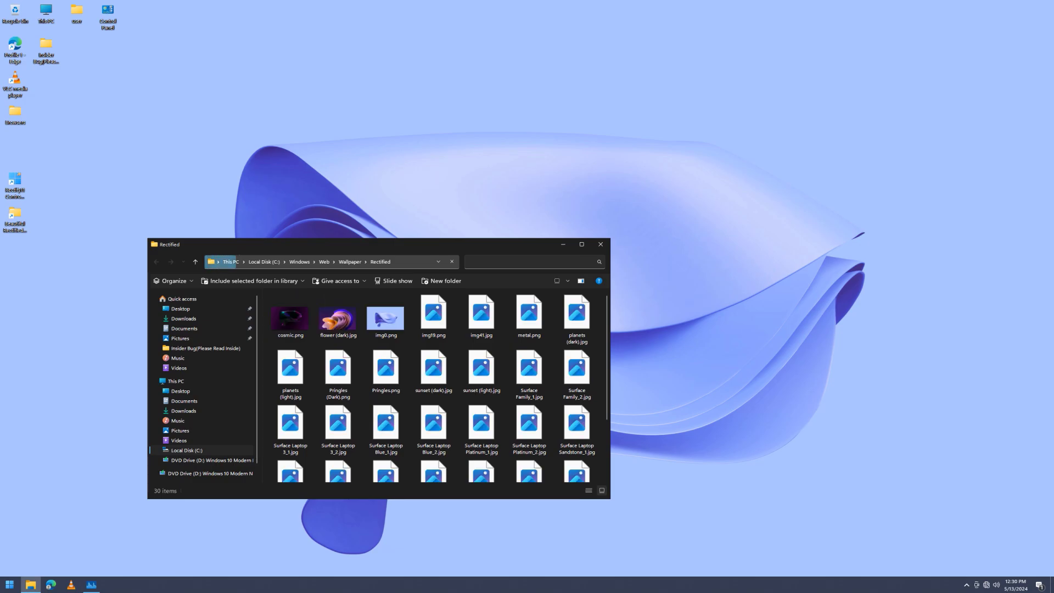
{"action": "left_click_drag", "start_coordinate": [738, 467], "coordinate": [809, 514]}
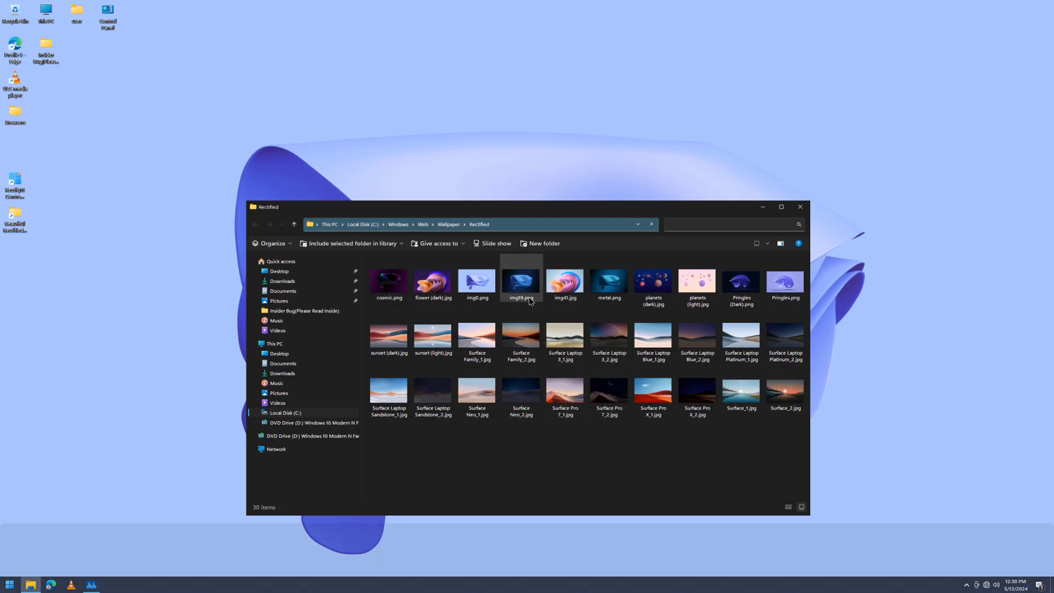
{"action": "right_click", "coordinate": [443, 283]}
{"action": "right_click", "coordinate": [409, 285]}
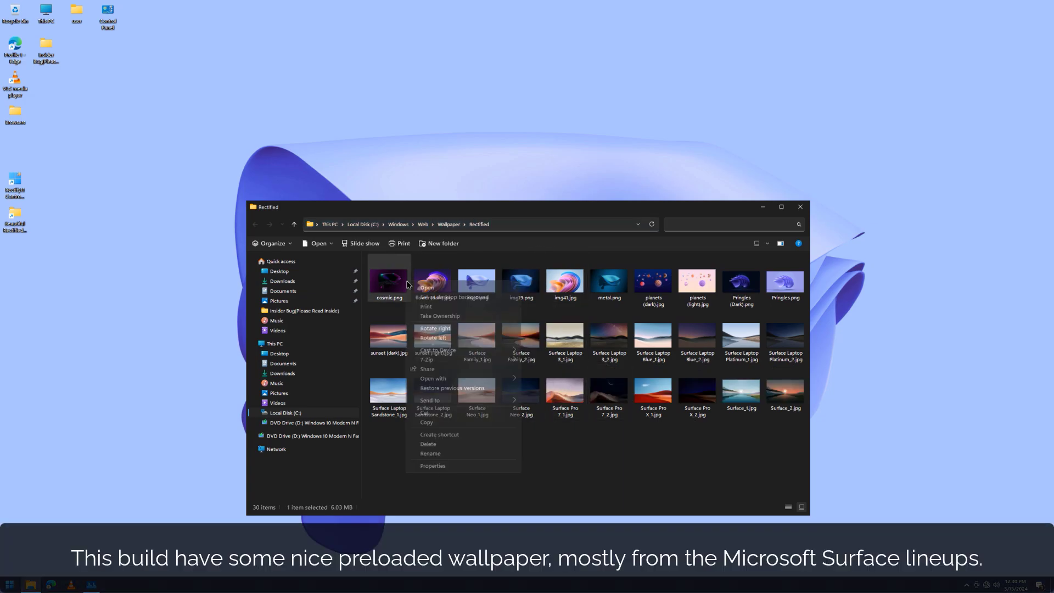
{"action": "left_click", "coordinate": [436, 297]}
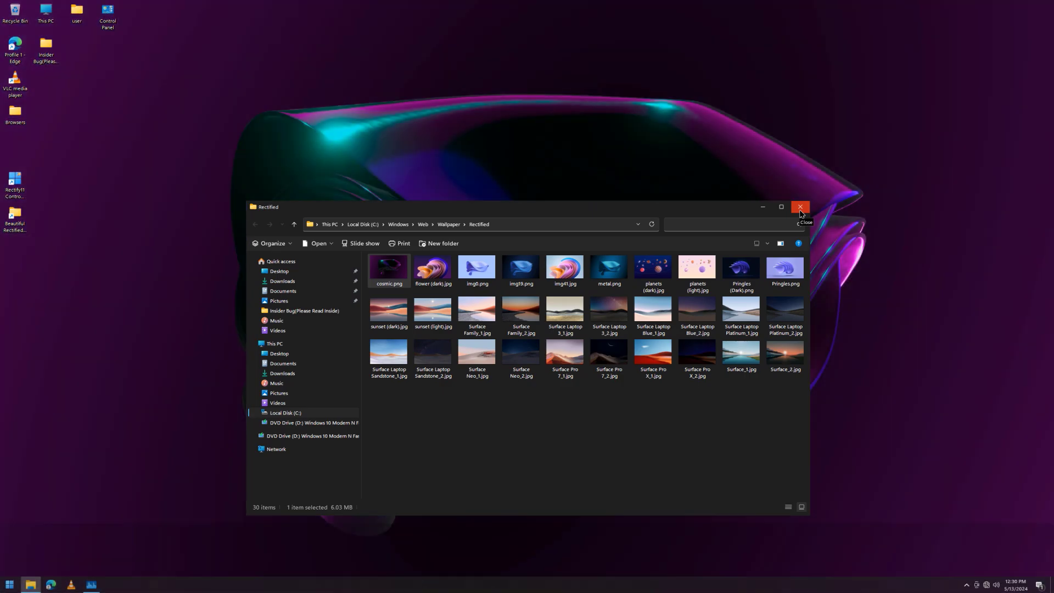
{"action": "left_click", "coordinate": [801, 214]}
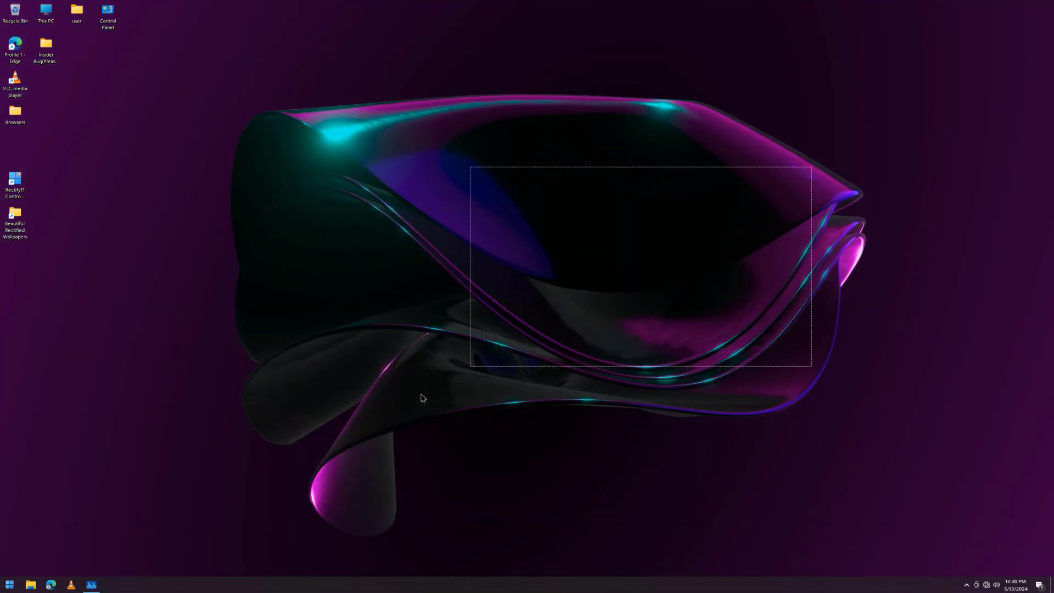
Launch Paint from the app list, and move its window nearer to the middle of the desktop.
{"action": "left_click", "coordinate": [9, 585]}
{"action": "scroll", "coordinate": [75, 449], "scroll_direction": "down", "scroll_amount": 3}
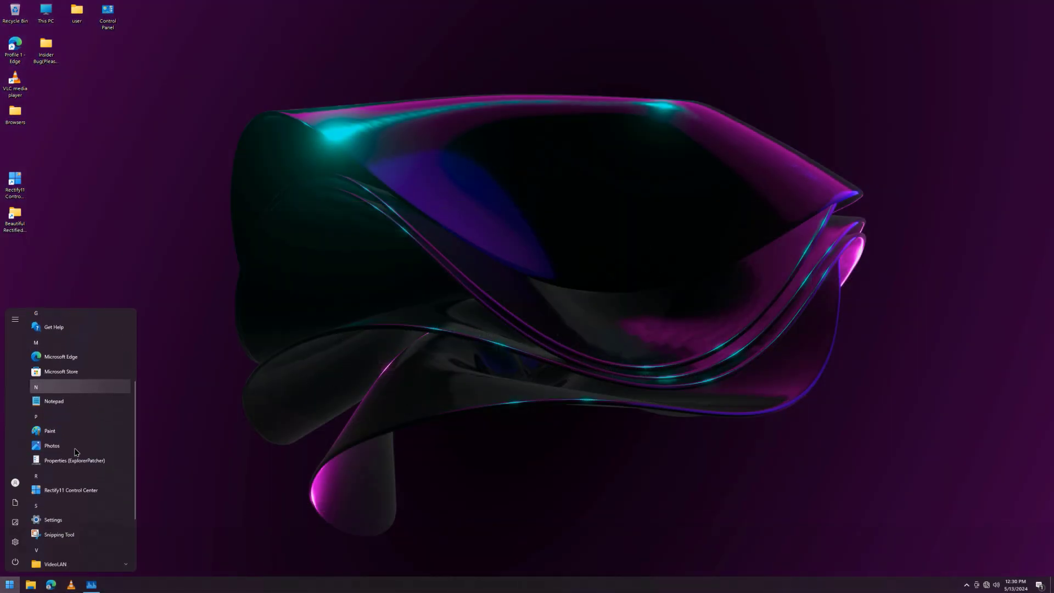
{"action": "scroll", "coordinate": [71, 439], "scroll_direction": "down", "scroll_amount": 1}
{"action": "left_click", "coordinate": [327, 253]}
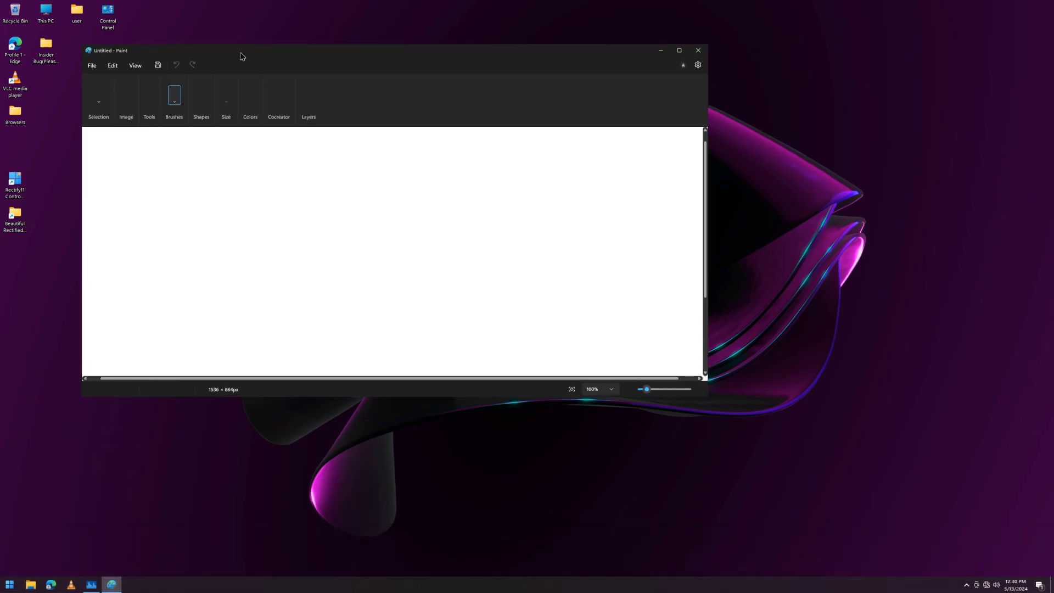
{"action": "left_click_drag", "start_coordinate": [241, 56], "coordinate": [366, 102]}
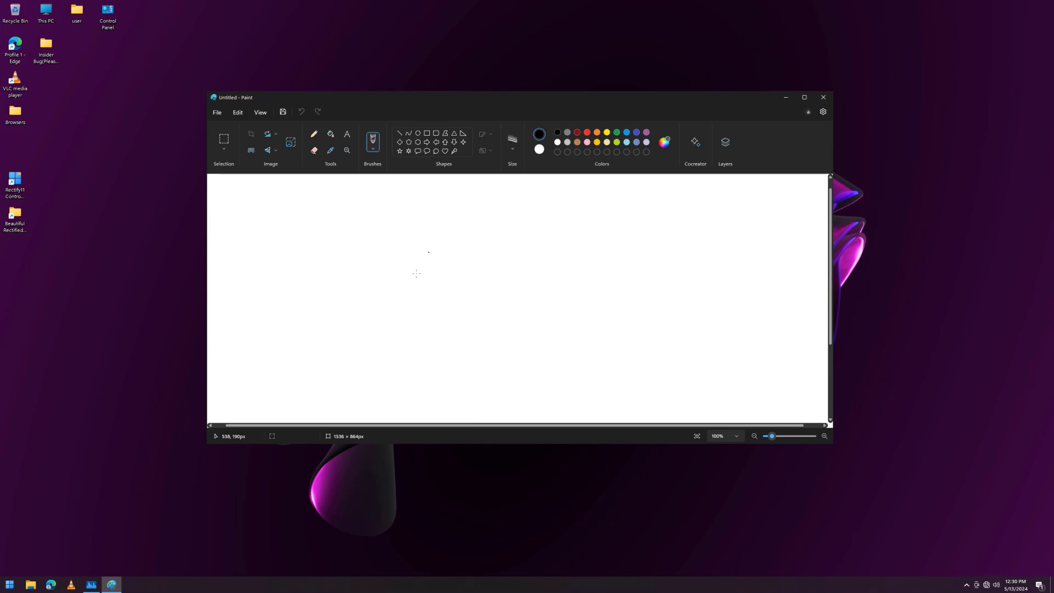
Undo the first test stroke, and handwrite "Hi!" on the Paint canvas with the brush.
{"action": "left_click_drag", "start_coordinate": [423, 242], "coordinate": [309, 287]}
{"action": "left_click", "coordinate": [299, 112]}
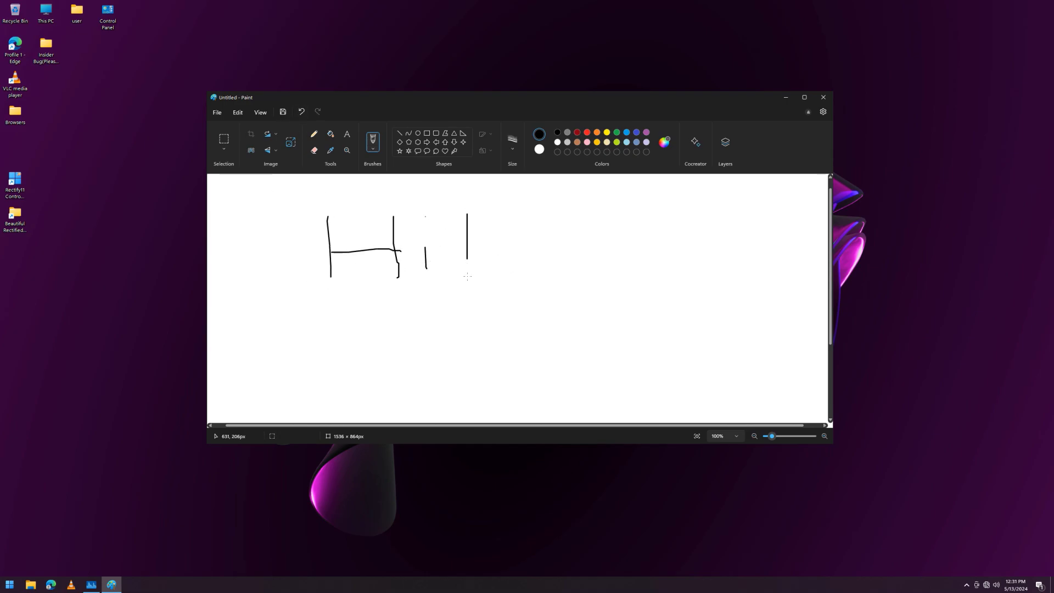
{"action": "left_click", "coordinate": [485, 270]}
View Paint's settings and version information, and close Paint without saving the drawing.
{"action": "left_click", "coordinate": [217, 112]}
{"action": "key", "text": "Escape"}
{"action": "left_click", "coordinate": [823, 111]}
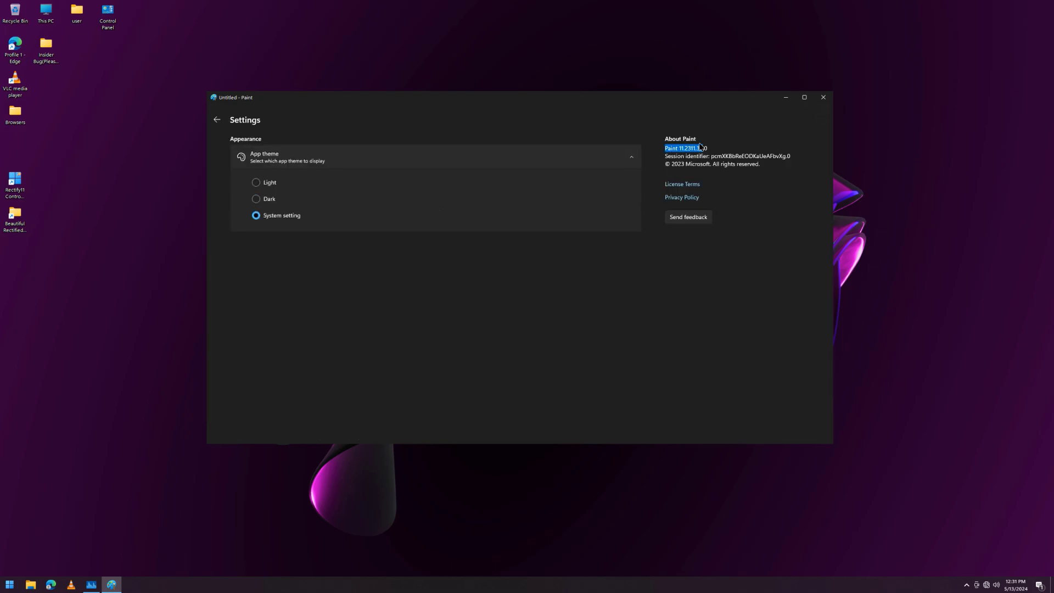
{"action": "left_click", "coordinate": [217, 120]}
{"action": "left_click", "coordinate": [823, 97]}
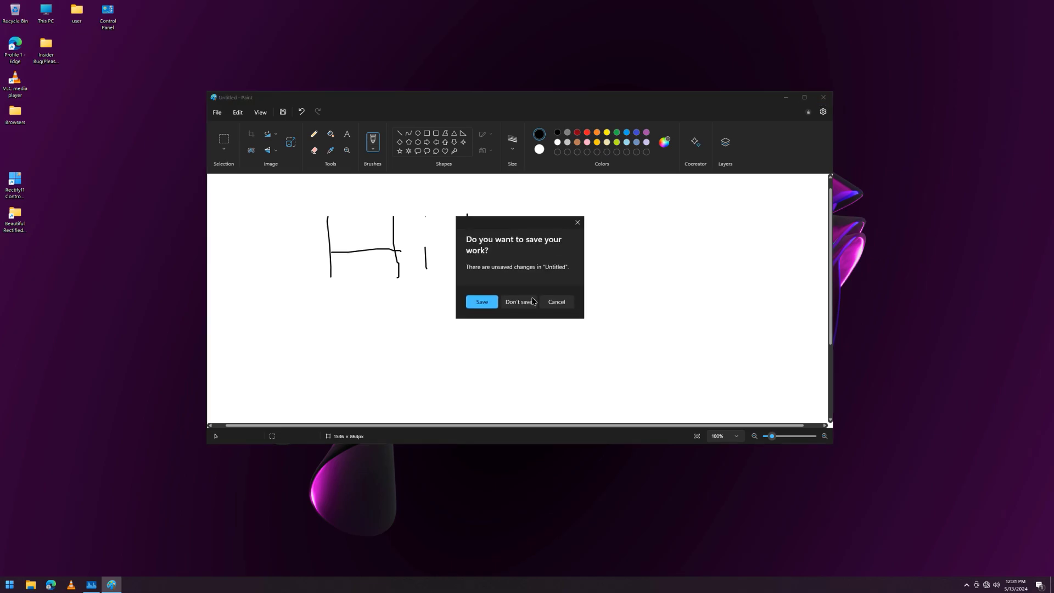
{"action": "left_click", "coordinate": [520, 301]}
Open the Insider Bug(Please Read Inside) folder on the desktop, and open its README.txt file.
{"action": "left_click", "coordinate": [52, 55]}
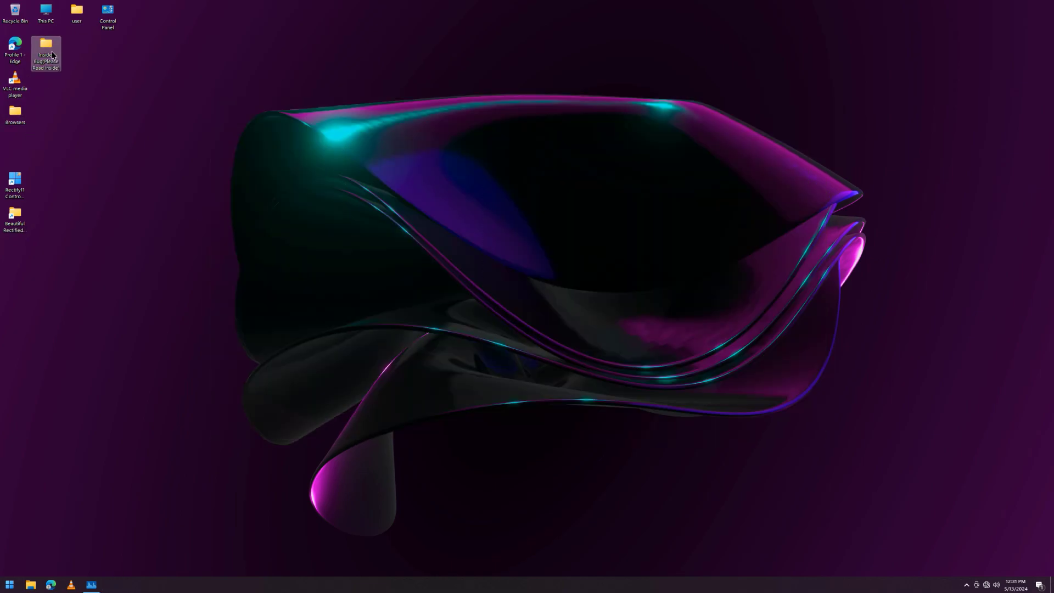
{"action": "left_click_drag", "start_coordinate": [224, 35], "coordinate": [5, 267]}
{"action": "left_click", "coordinate": [112, 58]}
{"action": "left_click", "coordinate": [47, 50]}
{"action": "double_click", "coordinate": [47, 50]}
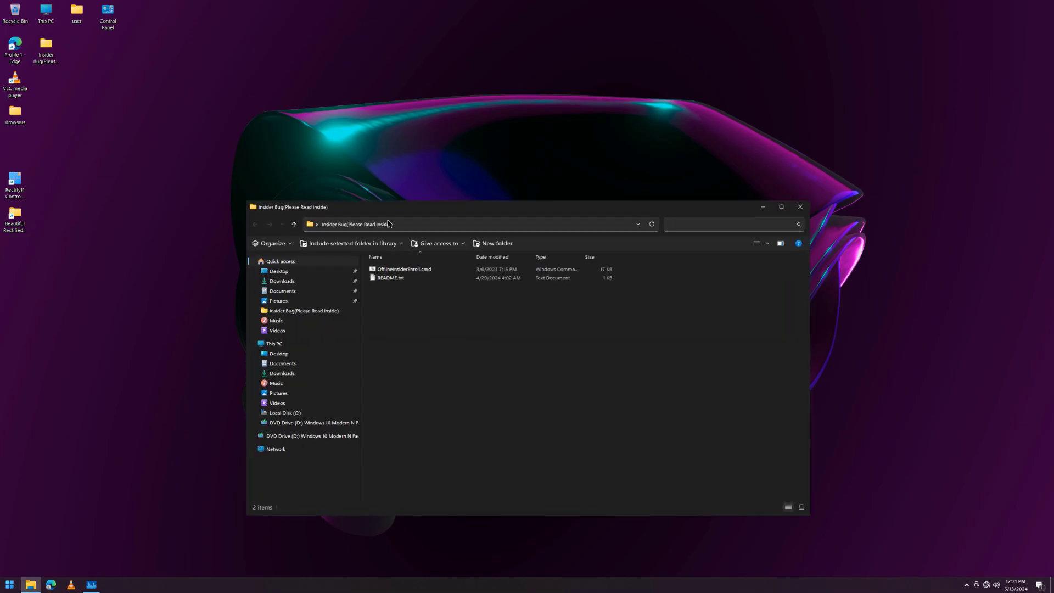
{"action": "left_click_drag", "start_coordinate": [386, 215], "coordinate": [357, 185]}
{"action": "left_click", "coordinate": [370, 248]}
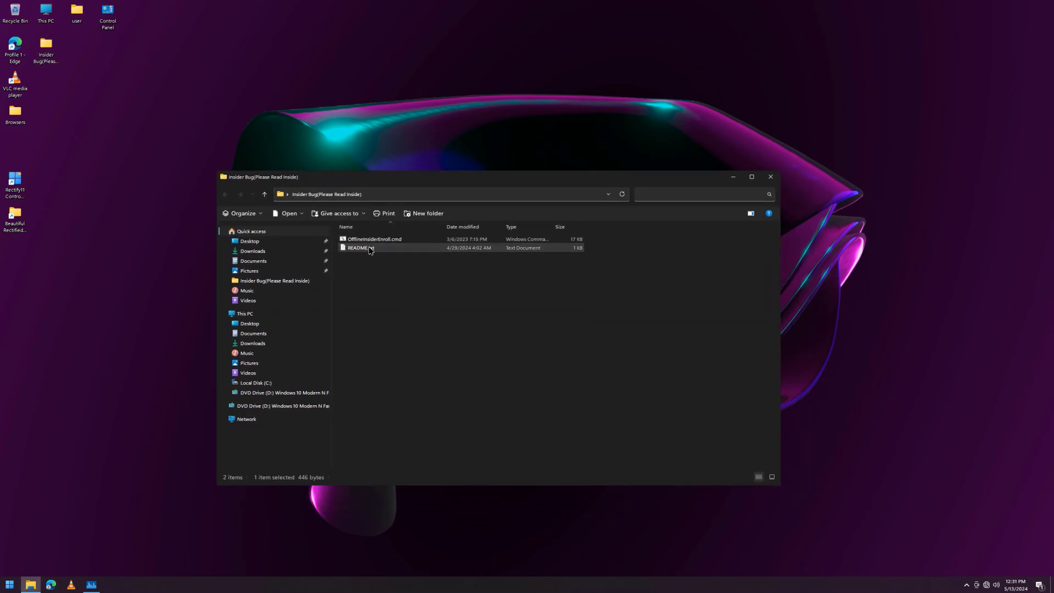
{"action": "double_click", "coordinate": [369, 248]}
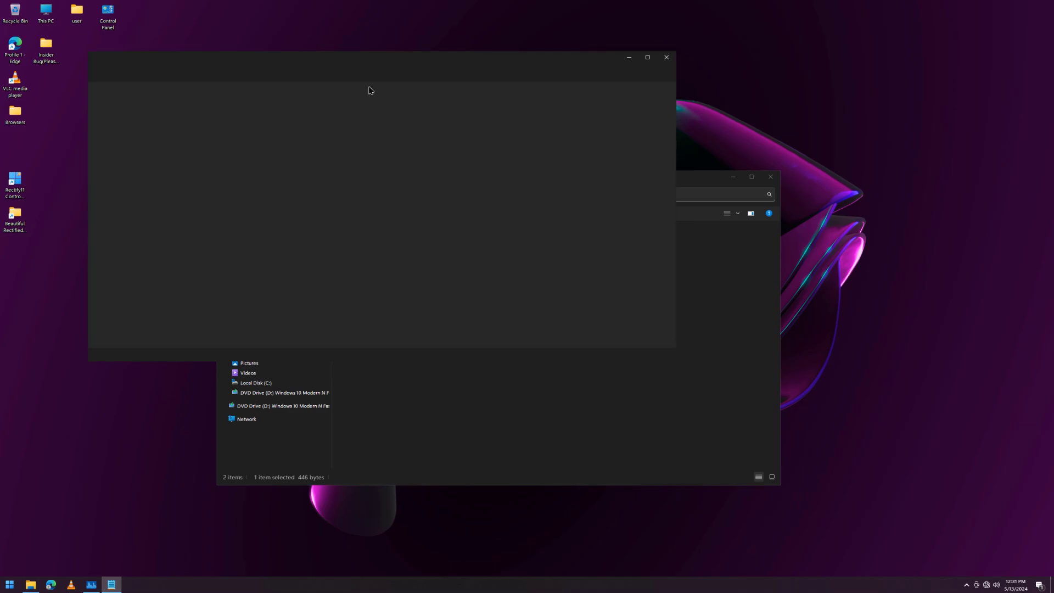
Move the Notepad window nearer the middle of the desktop, and read README.txt, highlighting its first line and its whole text.
{"action": "left_click_drag", "start_coordinate": [362, 61], "coordinate": [480, 97]}
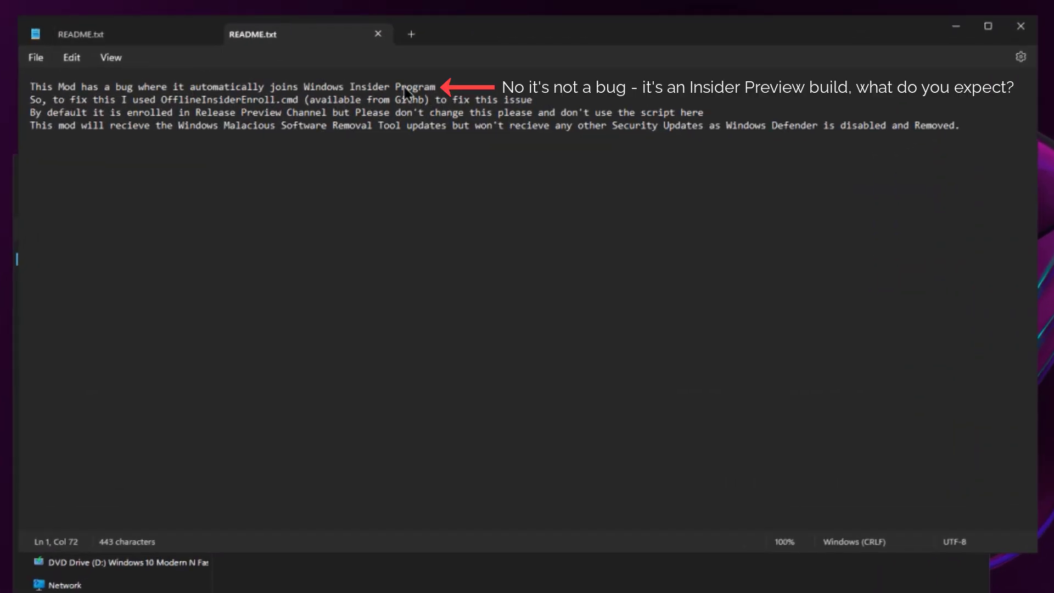
{"action": "left_click_drag", "start_coordinate": [436, 87], "coordinate": [17, 88]}
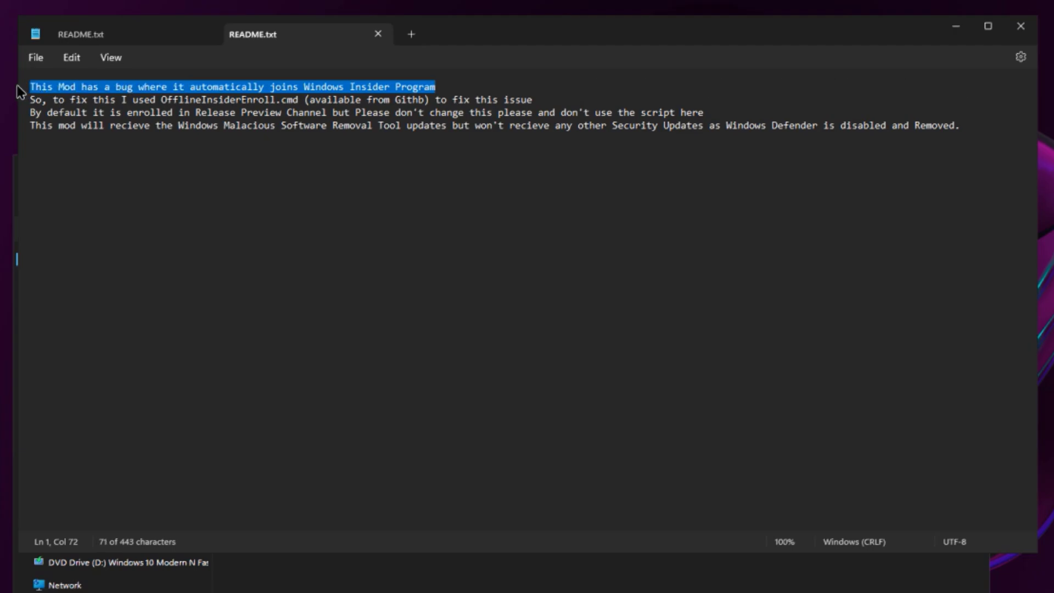
{"action": "left_click", "coordinate": [463, 83]}
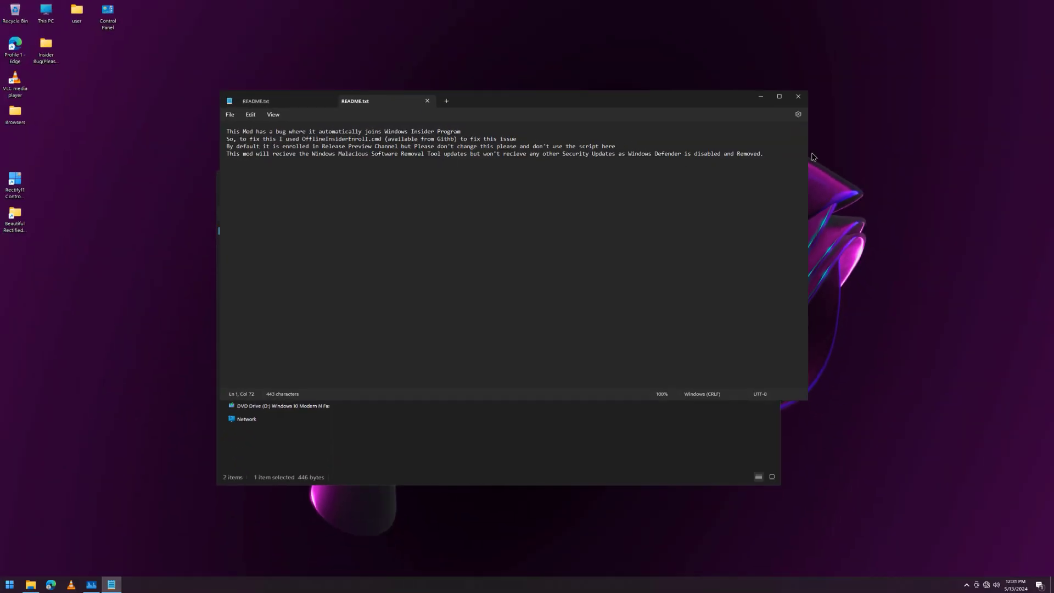
{"action": "left_click_drag", "start_coordinate": [764, 155], "coordinate": [235, 136]}
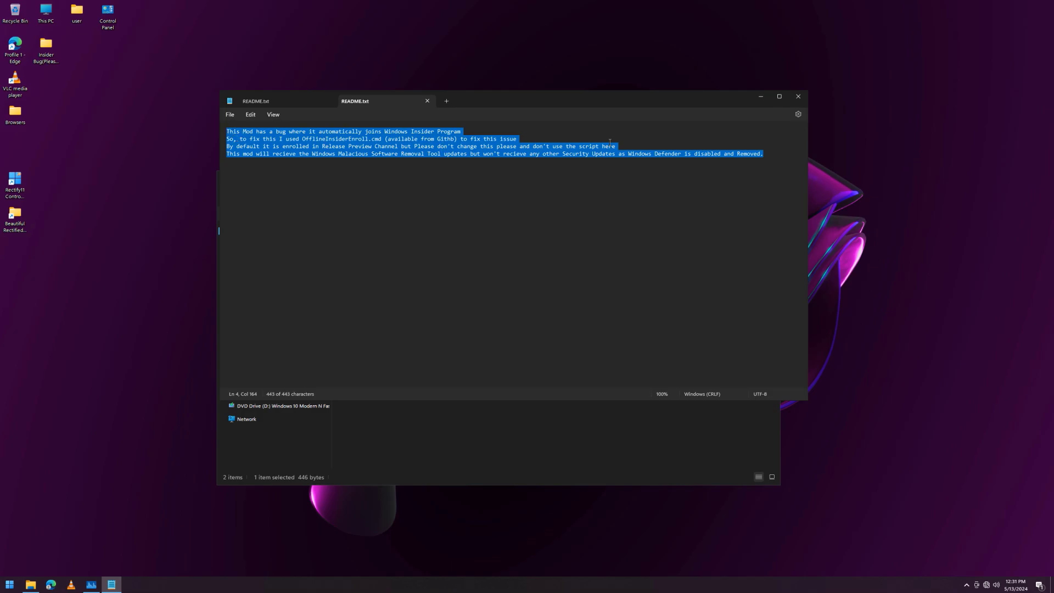
{"action": "left_click", "coordinate": [795, 159]}
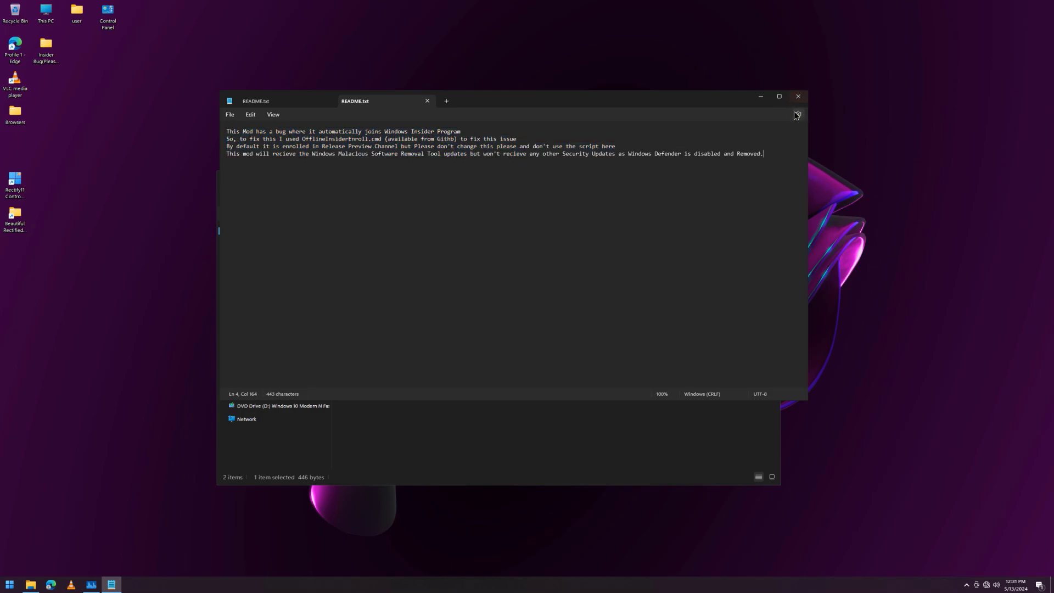
View Notepad's settings, including the startup options and version information, and close Notepad.
{"action": "left_click", "coordinate": [796, 115]}
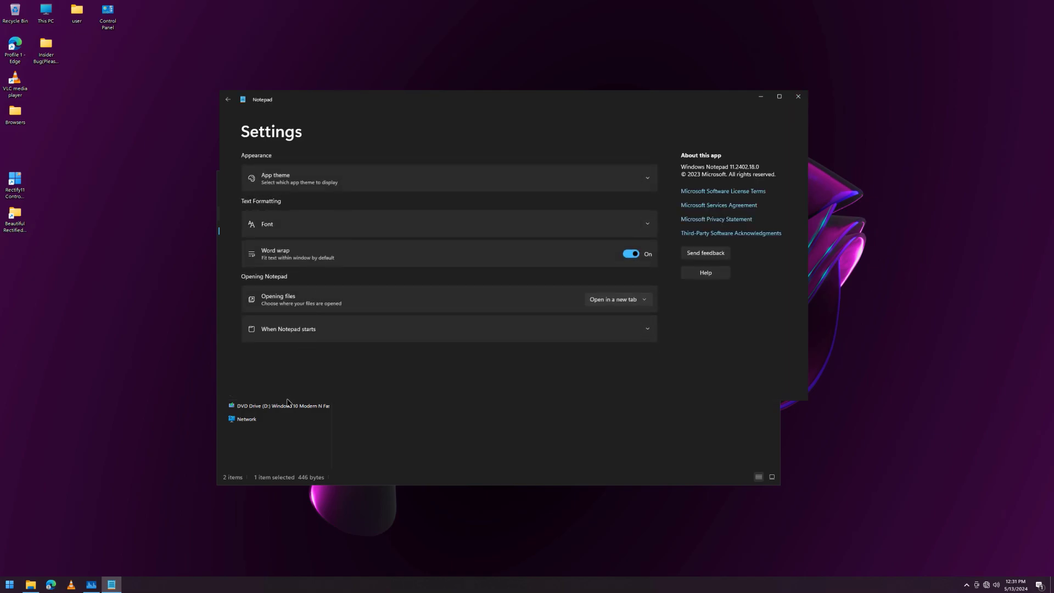
{"action": "left_click", "coordinate": [421, 334]}
{"action": "left_click", "coordinate": [798, 96]}
View the folders and drives under This PC in File Explorer, and close the window.
{"action": "left_click", "coordinate": [277, 314]}
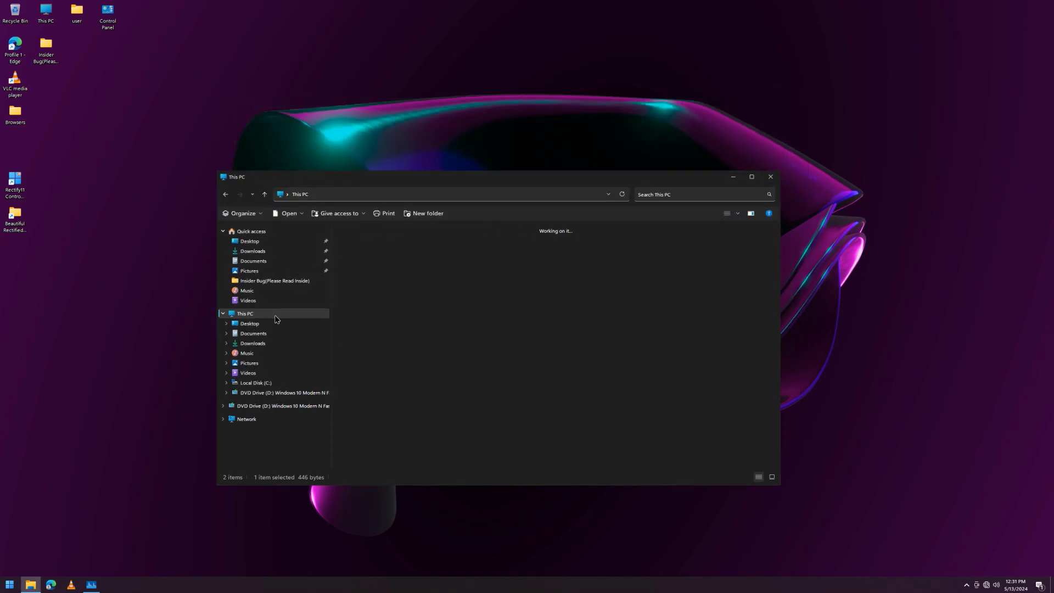
{"action": "left_click_drag", "start_coordinate": [406, 356], "coordinate": [390, 343]}
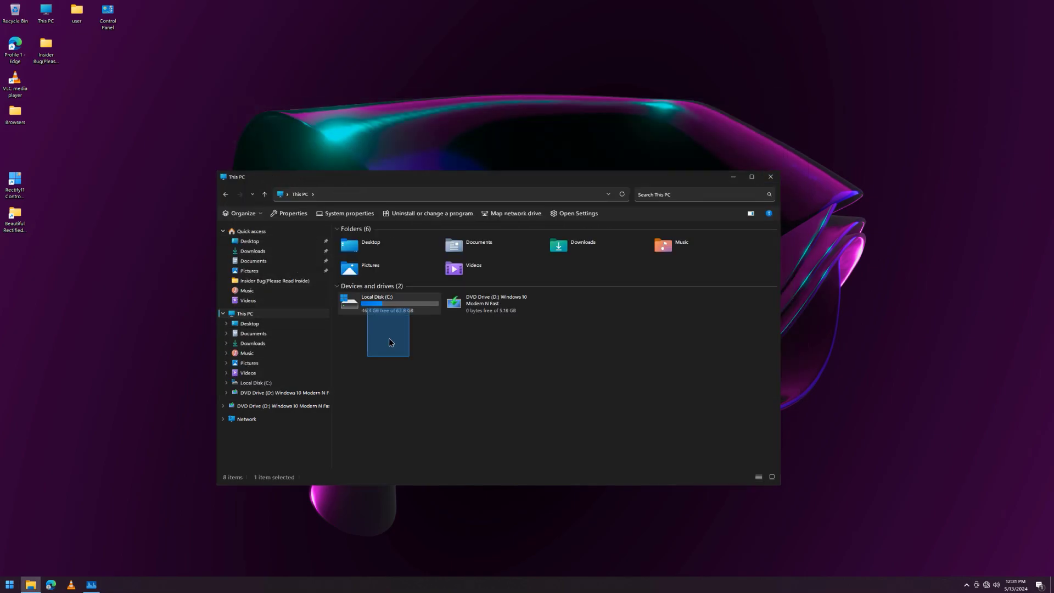
{"action": "left_click", "coordinate": [770, 177]}
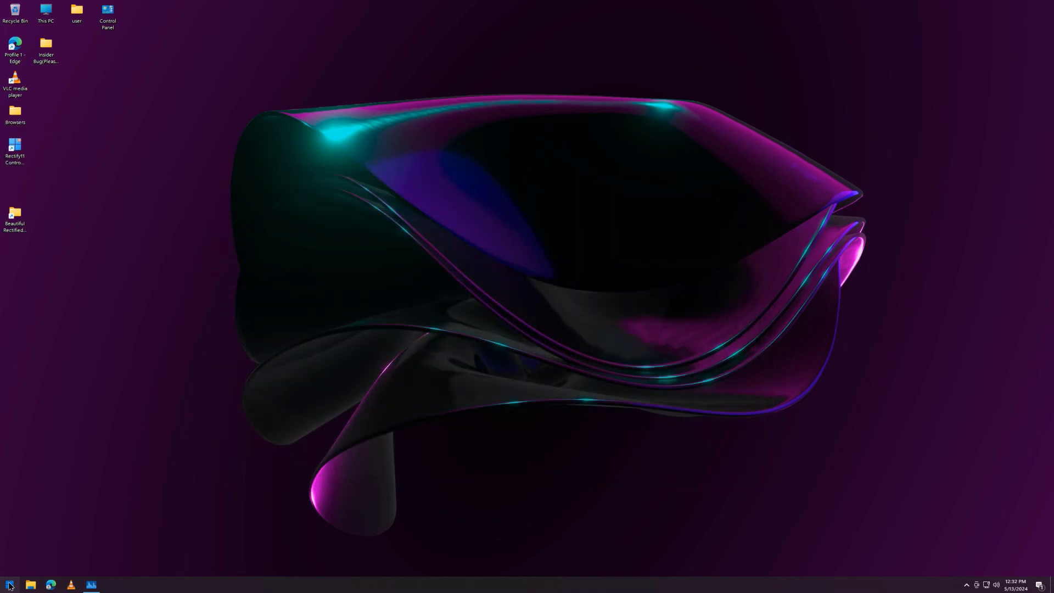
Launch Microsoft Store from the app list, look through its home page, and close it.
{"action": "left_click", "coordinate": [9, 585]}
{"action": "scroll", "coordinate": [61, 434], "scroll_direction": "down", "scroll_amount": 5}
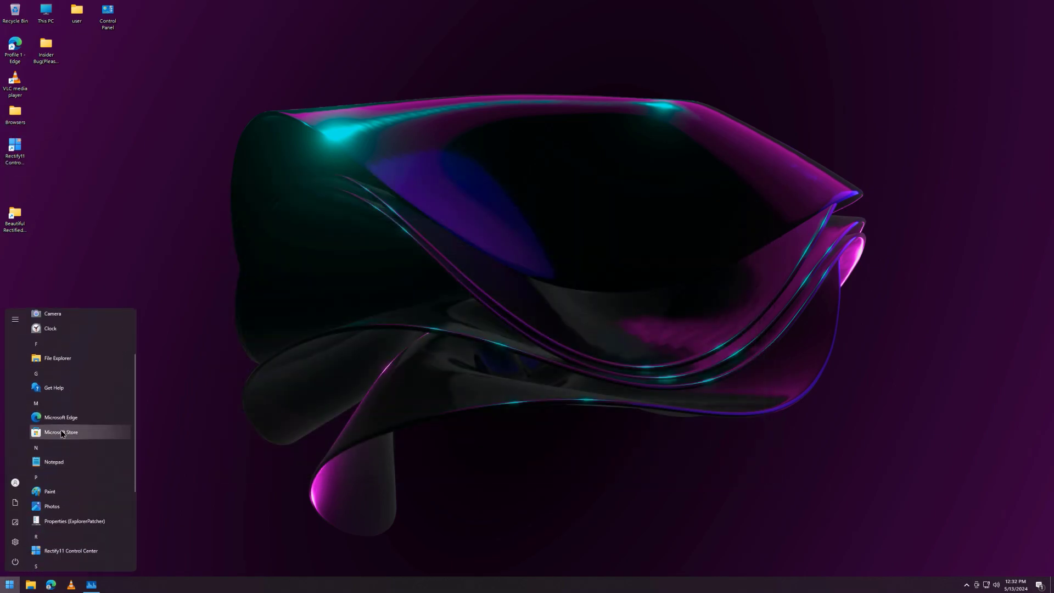
{"action": "left_click", "coordinate": [61, 432]}
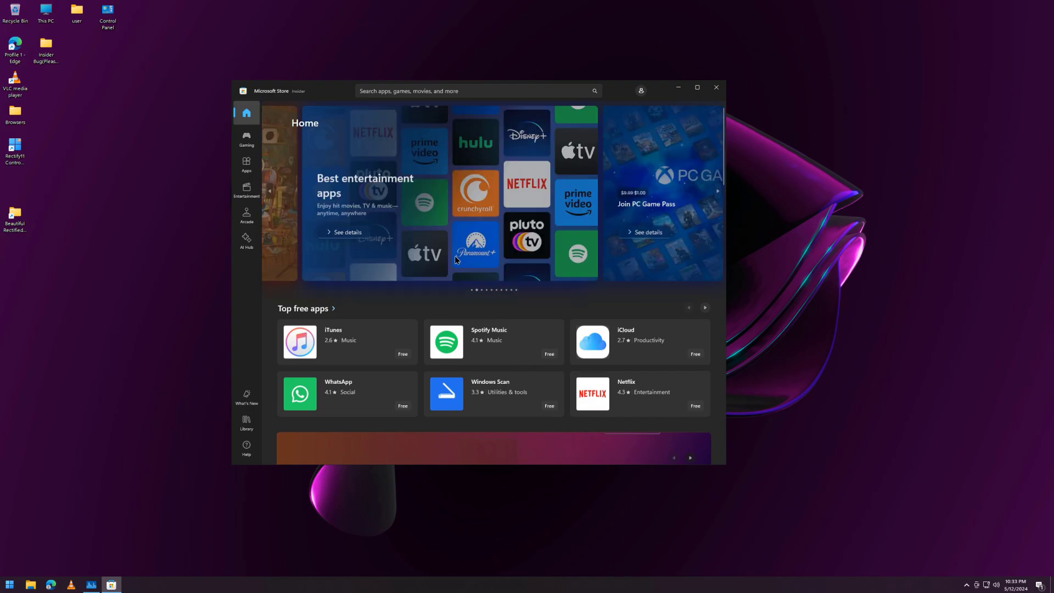
{"action": "scroll", "coordinate": [453, 332], "scroll_direction": "down", "scroll_amount": 10}
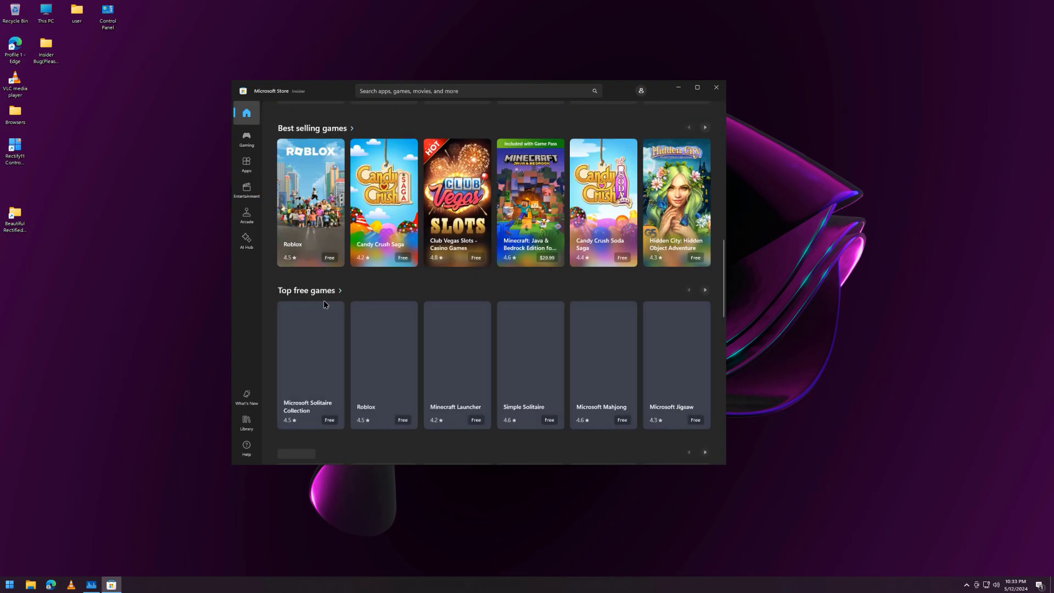
{"action": "scroll", "coordinate": [466, 255], "scroll_direction": "up", "scroll_amount": 10}
{"action": "left_click", "coordinate": [716, 87]}
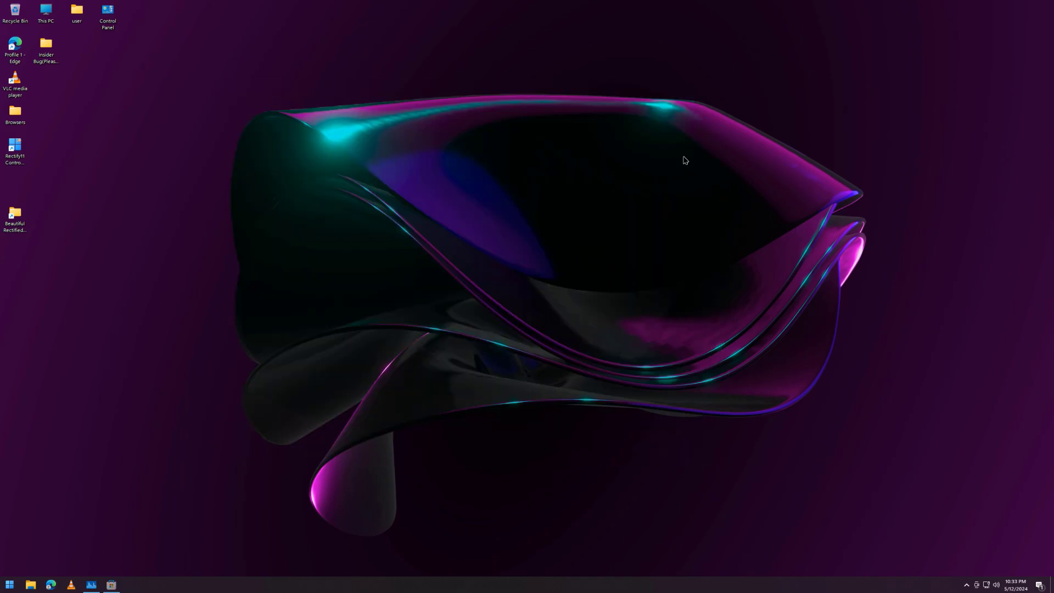
{"action": "left_click", "coordinate": [9, 585]}
{"action": "scroll", "coordinate": [76, 503], "scroll_direction": "down", "scroll_amount": 5}
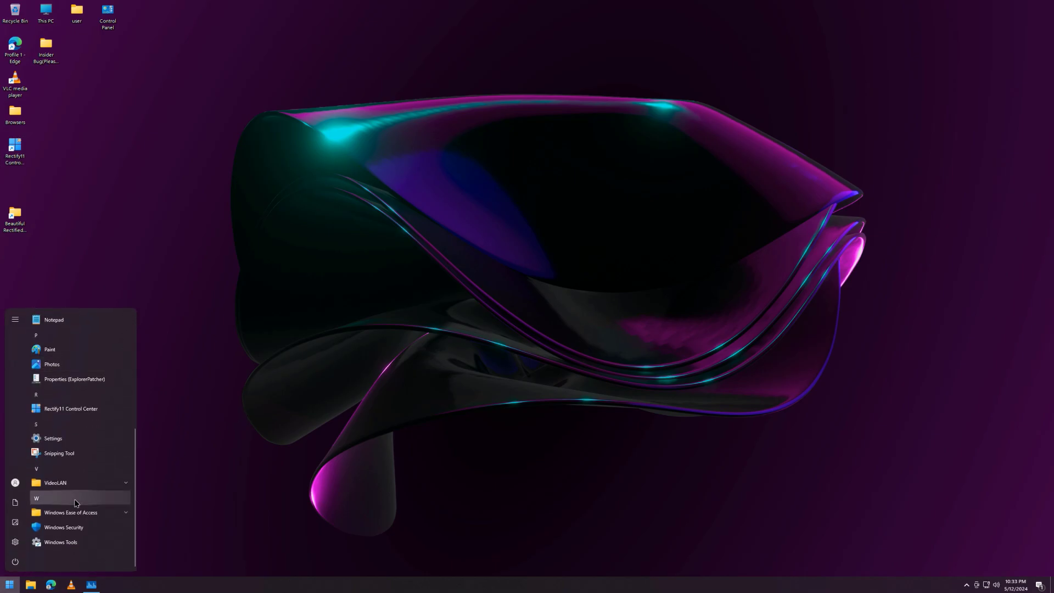
{"action": "left_click", "coordinate": [207, 399]}
{"action": "right_click", "coordinate": [208, 353]}
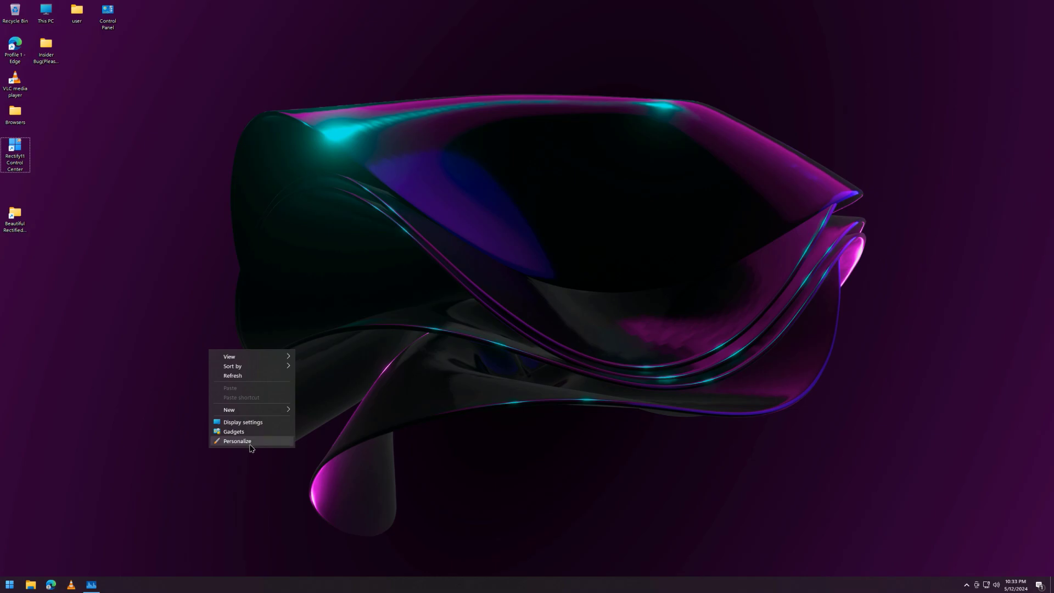
{"action": "left_click", "coordinate": [148, 457]}
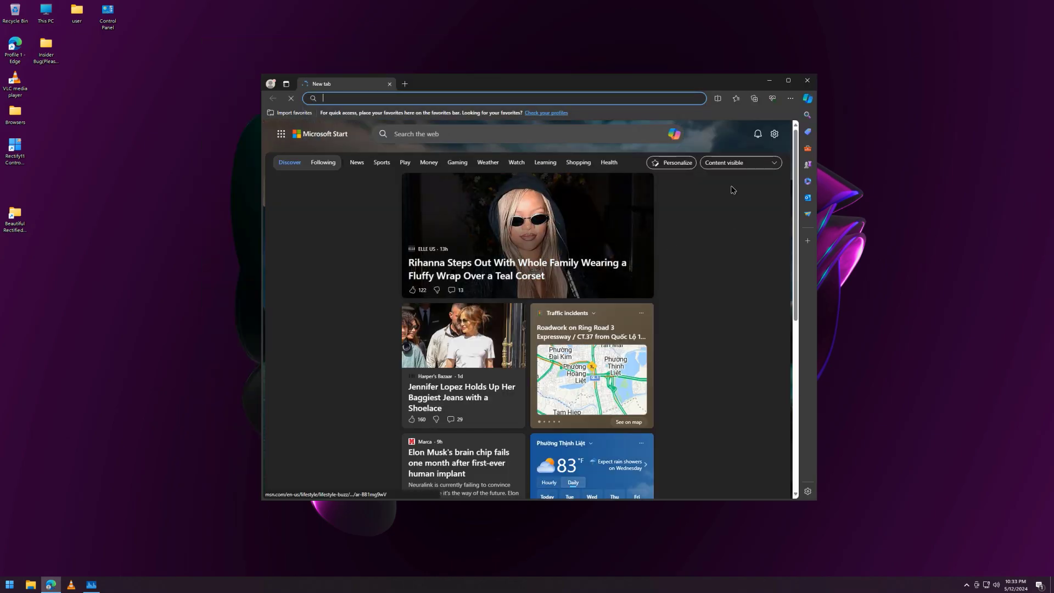
Set the Edge new tab page's content to Headings only, and go to youtube.com/10gtech.
{"action": "left_click", "coordinate": [727, 164]}
{"action": "left_click", "coordinate": [728, 204]}
{"action": "left_click", "coordinate": [370, 99]}
{"action": "type", "text": "youtube.coi"}
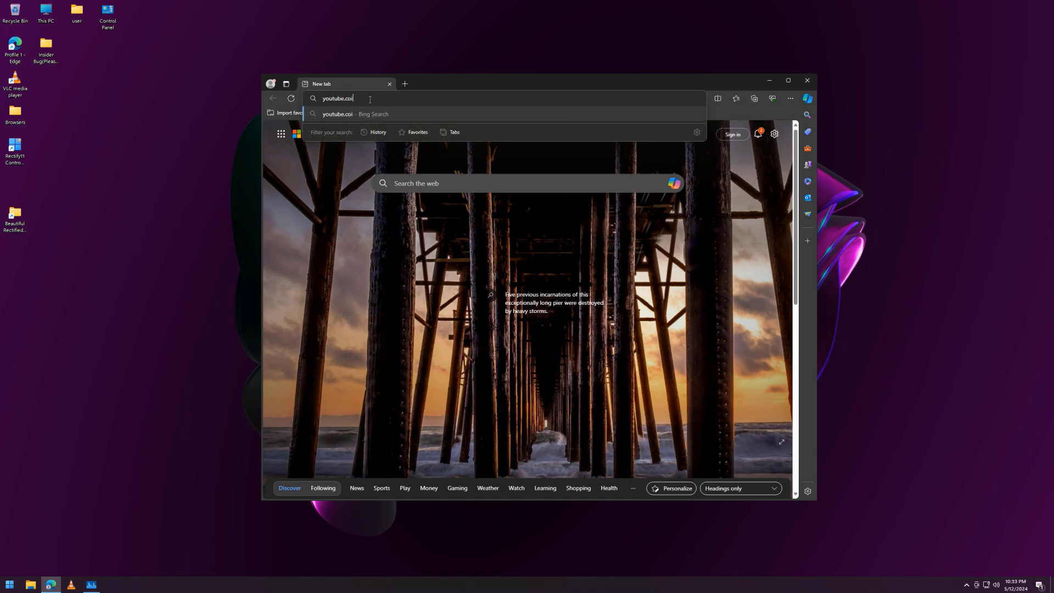
{"action": "key", "text": "BackSpace"}
{"action": "type", "text": "m/10g"}
{"action": "key", "text": "Return"}
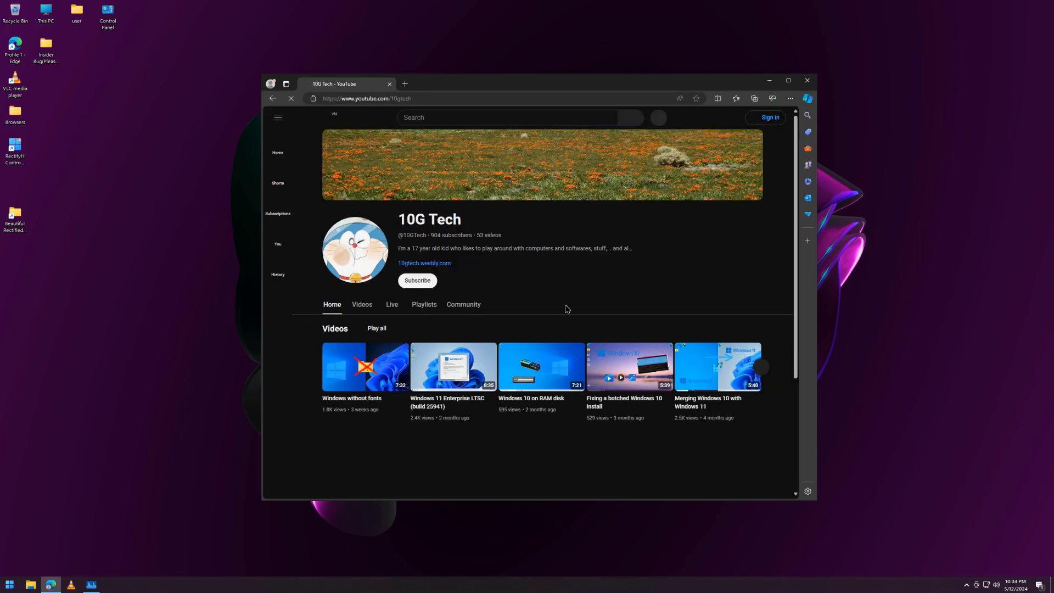
Show the Videos section of the 10G Tech channel, and shift the browser window to make room on the desktop.
{"action": "scroll", "coordinate": [275, 359], "scroll_direction": "down", "scroll_amount": 2}
{"action": "left_click", "coordinate": [362, 187]}
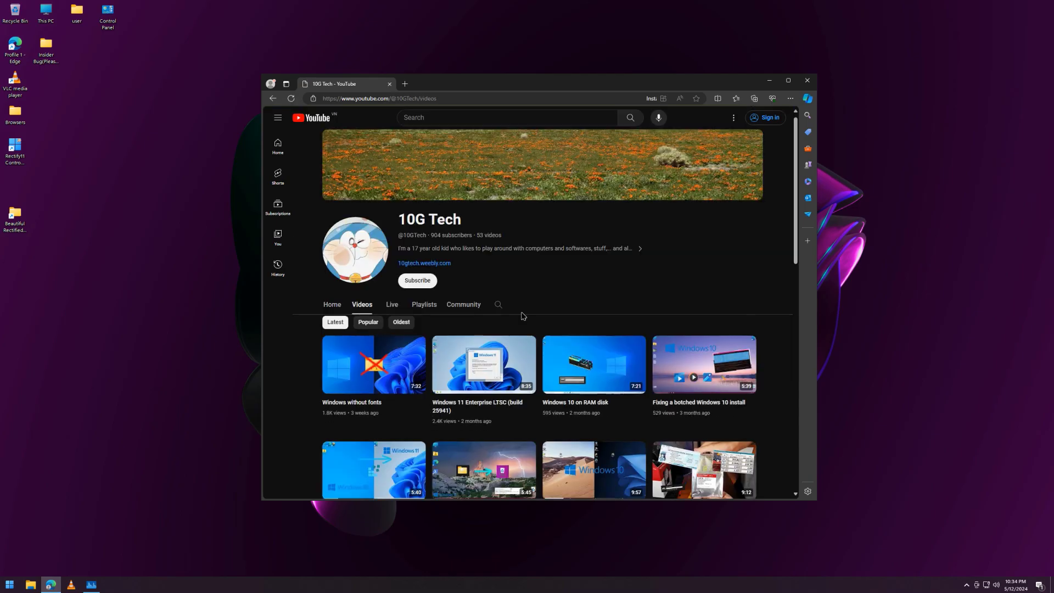
{"action": "left_click_drag", "start_coordinate": [758, 81], "coordinate": [603, 91]}
Bring up Task Manager, close the Edge window, and move Task Manager nearer the middle of the desktop.
{"action": "key", "text": "ctrl+shift+Escape"}
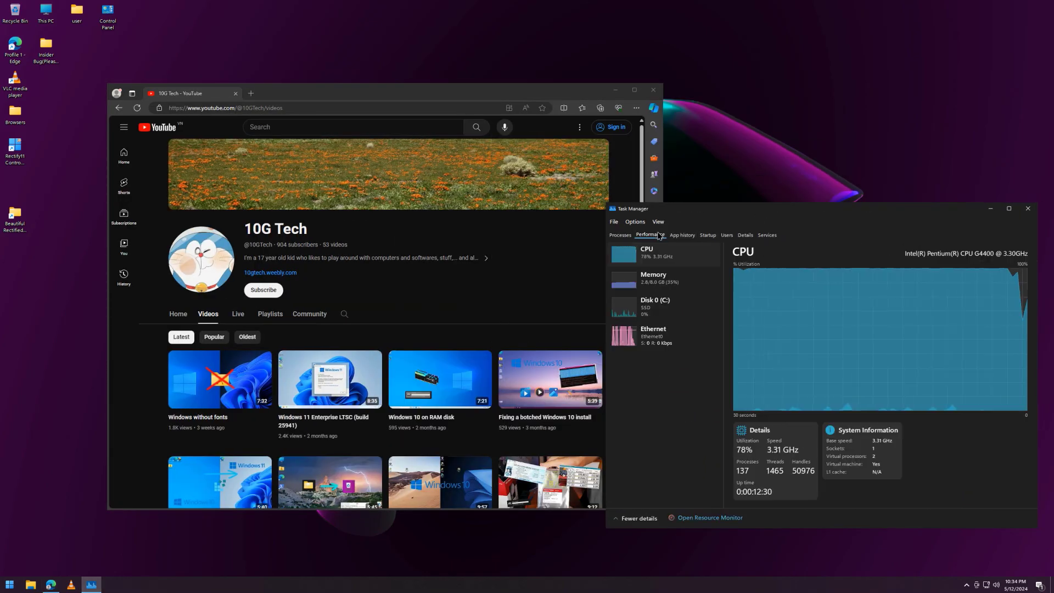
{"action": "left_click", "coordinate": [654, 89]}
{"action": "left_click_drag", "start_coordinate": [768, 208], "coordinate": [500, 125]}
Examine the running processes by CPU usage, sort them by name, and minimize Task Manager.
{"action": "left_click", "coordinate": [352, 151]}
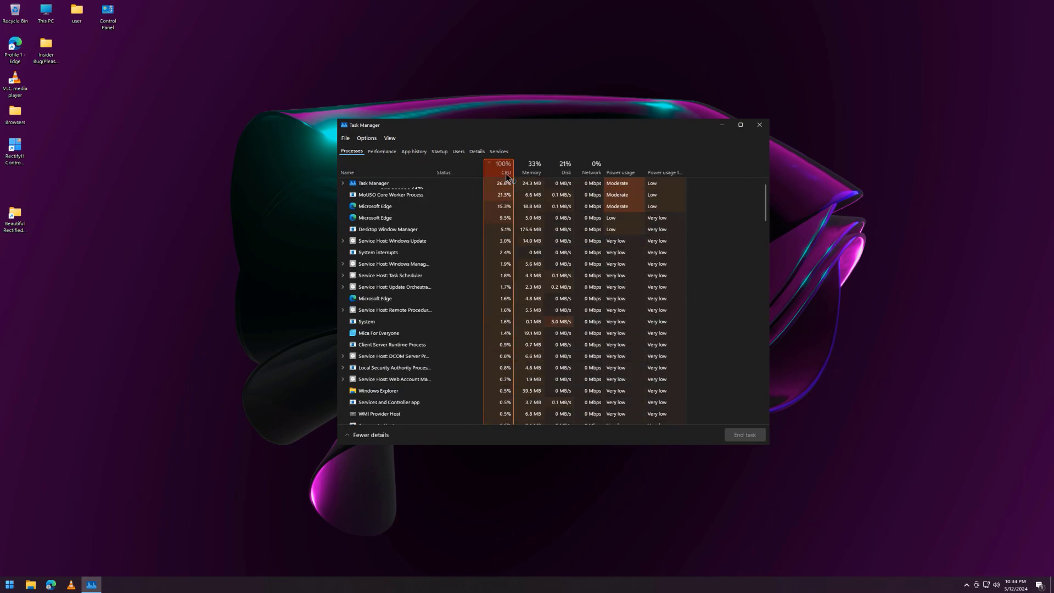
{"action": "right_click", "coordinate": [396, 199]}
{"action": "left_click", "coordinate": [378, 168]}
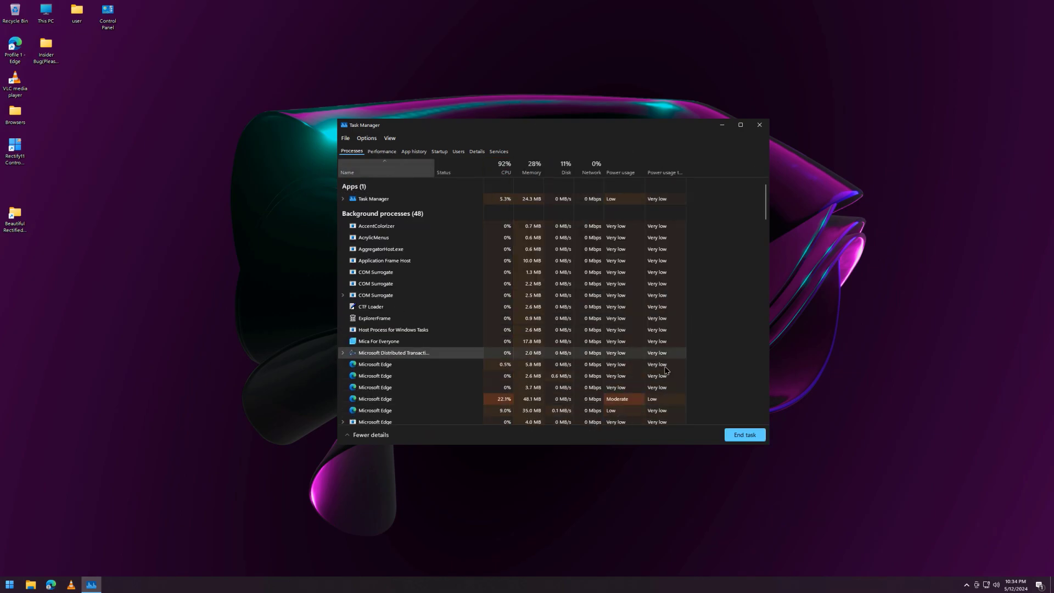
{"action": "left_click", "coordinate": [722, 126]}
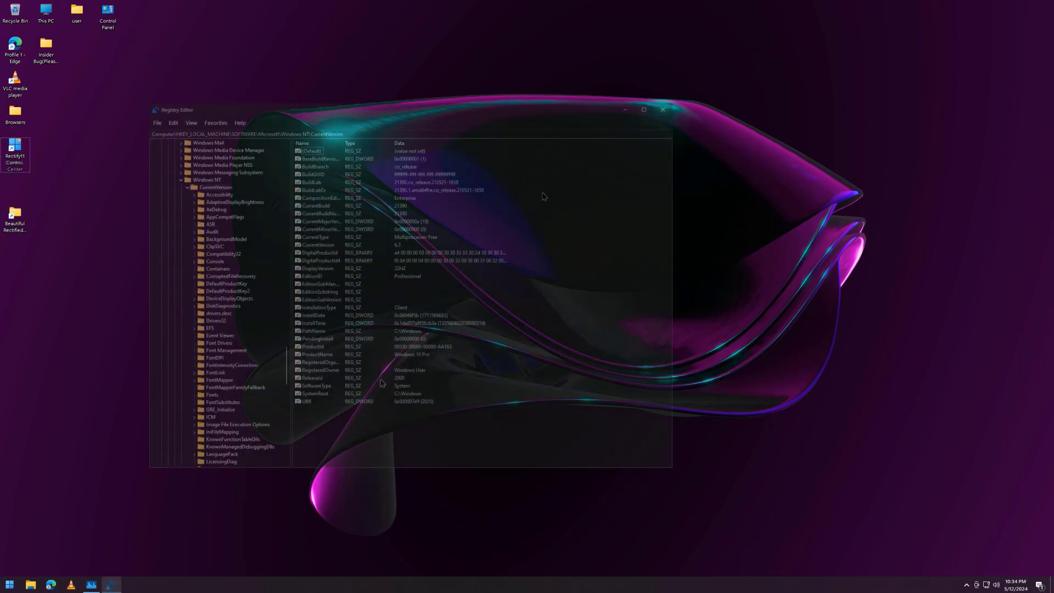
Open the BuildLab value under HKEY_LOCAL_MACHINE\SOFTWARE\Microsoft\Windows NT\CurrentVersion in Registry Editor.
{"action": "double_click", "coordinate": [306, 184]}
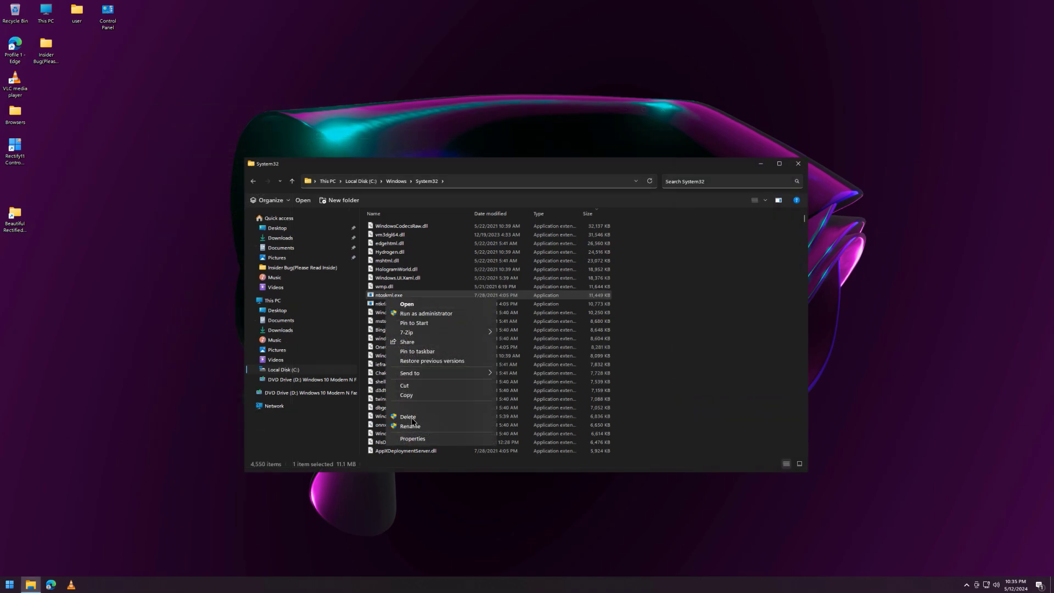
Open the properties of ntoskrnl.exe in System32, and check the file version among its details.
{"action": "left_click", "coordinate": [412, 438]}
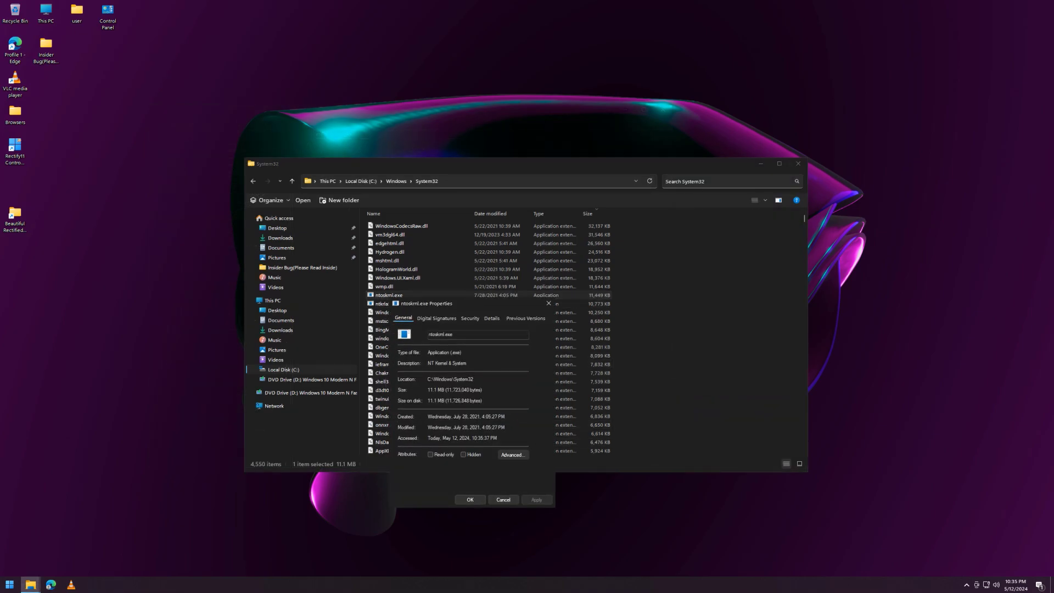
{"action": "left_click_drag", "start_coordinate": [473, 303], "coordinate": [527, 226]}
{"action": "left_click", "coordinate": [547, 242]}
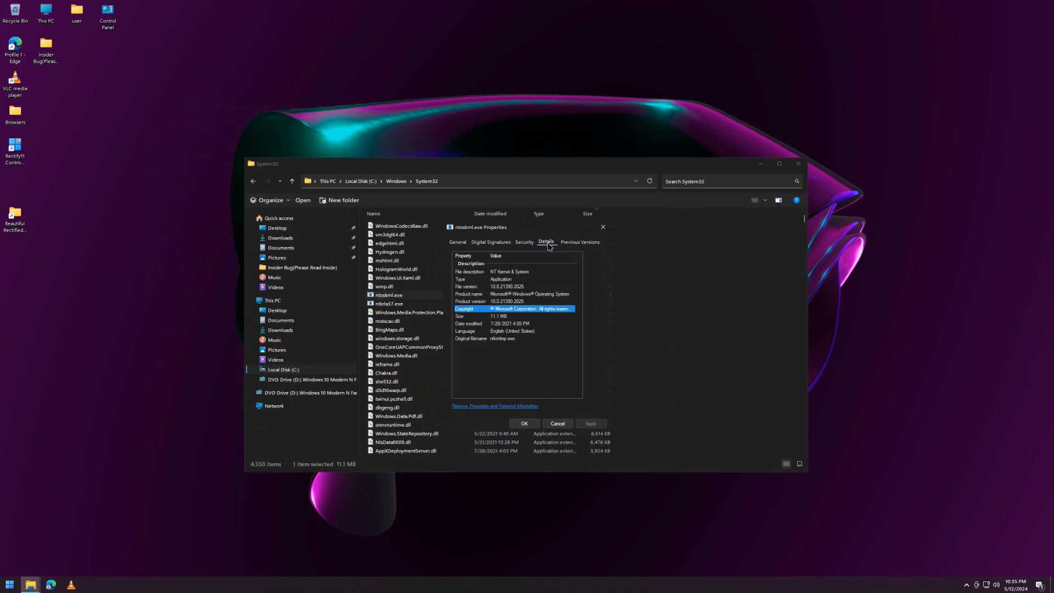
{"action": "left_click", "coordinate": [508, 371]}
{"action": "left_click", "coordinate": [487, 288]}
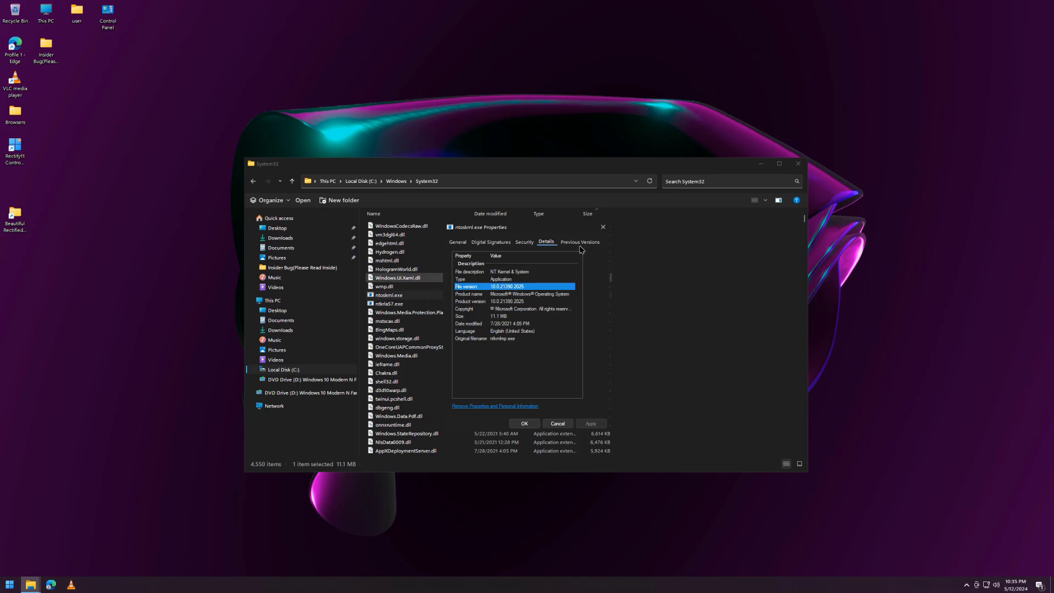
{"action": "left_click", "coordinate": [498, 372]}
View the details of the Microsoft Windows digital signature on ntoskrnl.exe, and close the signature information.
{"action": "left_click", "coordinate": [488, 243]}
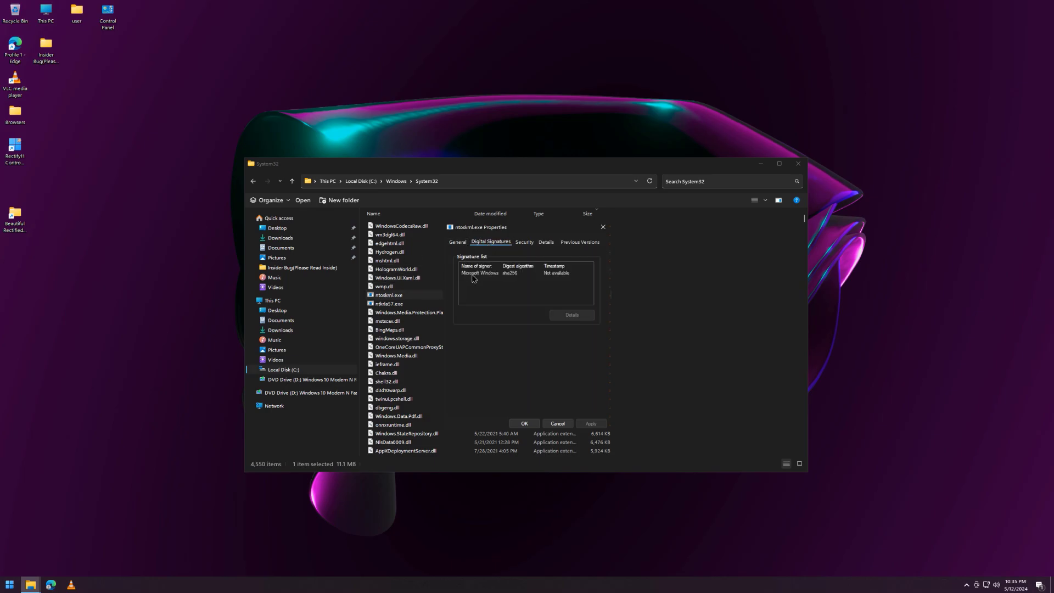
{"action": "left_click", "coordinate": [474, 275]}
{"action": "left_click", "coordinate": [571, 315]}
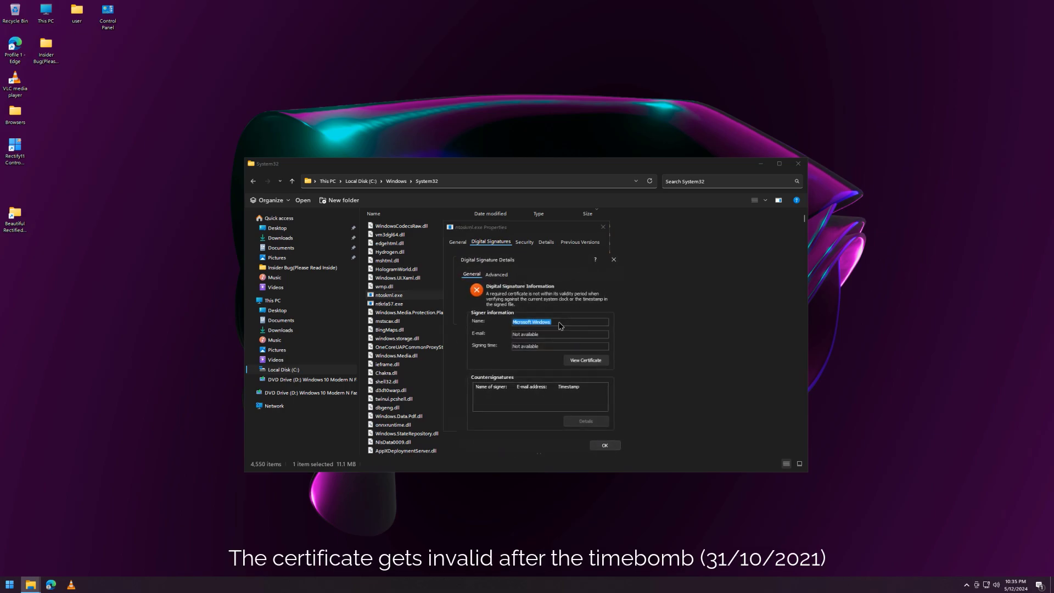
{"action": "left_click", "coordinate": [610, 261]}
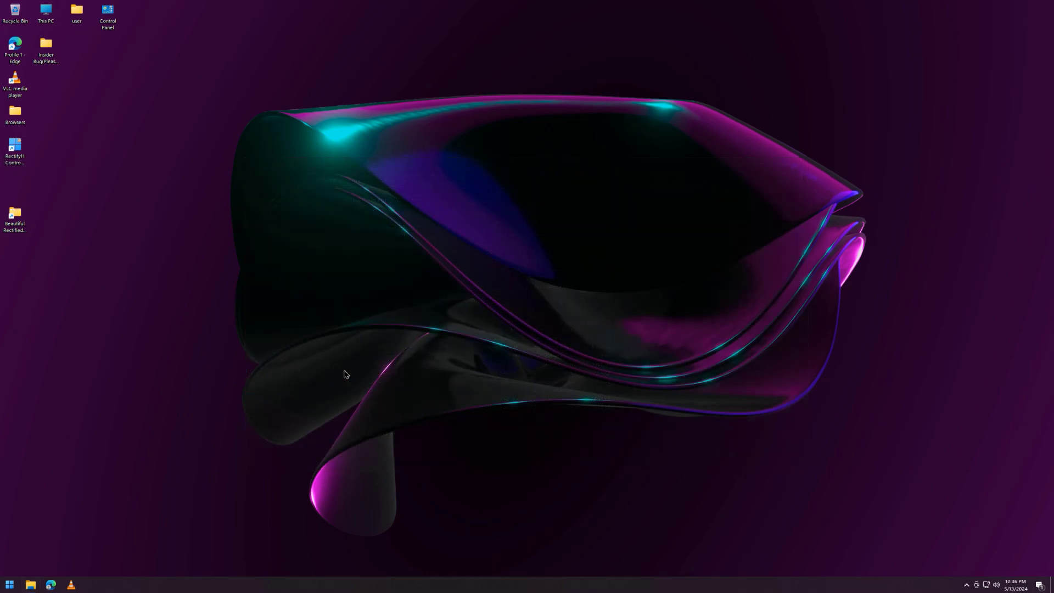
Run winver to show the About Windows version information.
{"action": "key", "text": "super+r"}
{"action": "type", "text": "winver"}
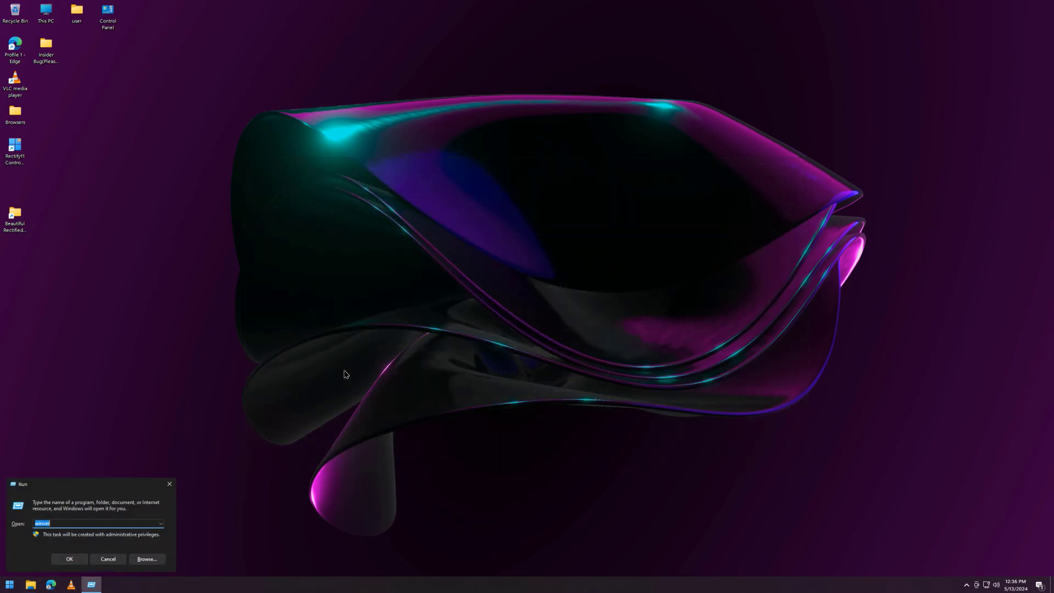
{"action": "key", "text": "Return"}
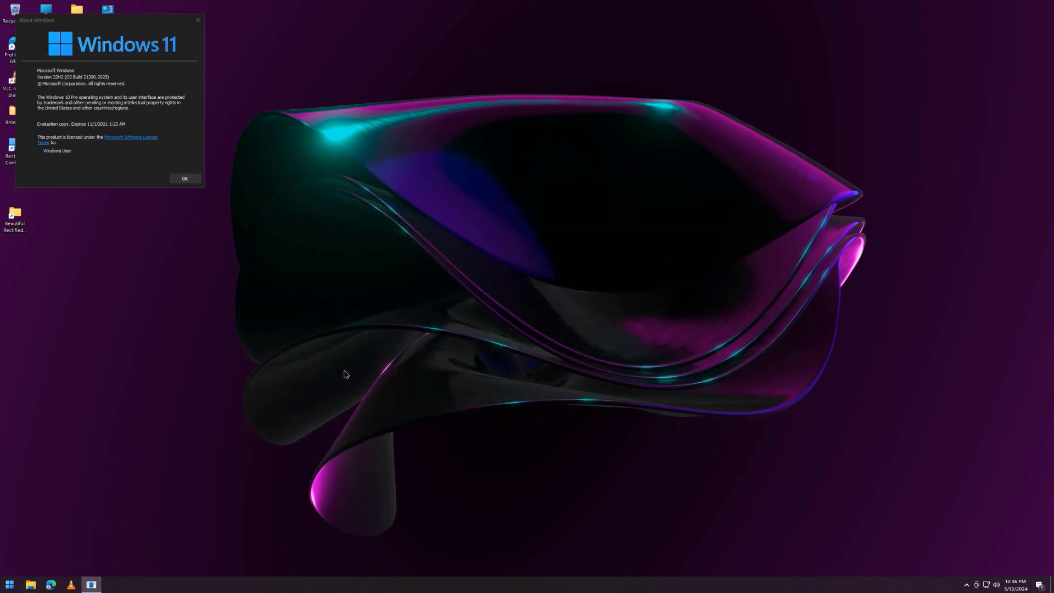
Open Task Manager and File Explorer, and arrange both windows around the desktop so they don't cover the About Windows dialog.
{"action": "key", "text": "ctrl+shift+Escape"}
{"action": "left_click_drag", "start_coordinate": [723, 220], "coordinate": [724, 13]}
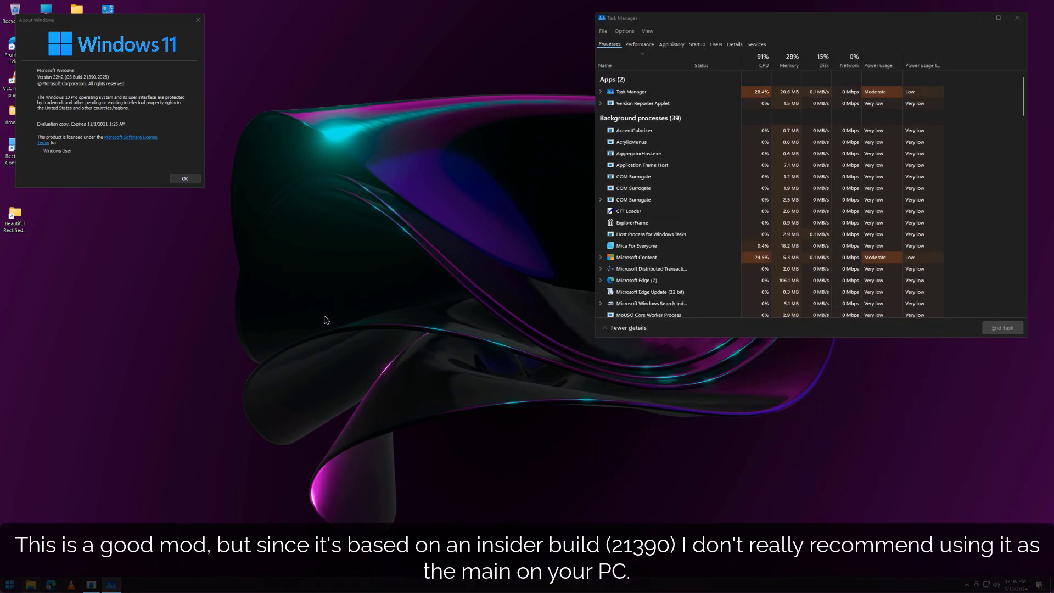
{"action": "key", "text": "super+e"}
{"action": "left_click_drag", "start_coordinate": [449, 171], "coordinate": [247, 217]}
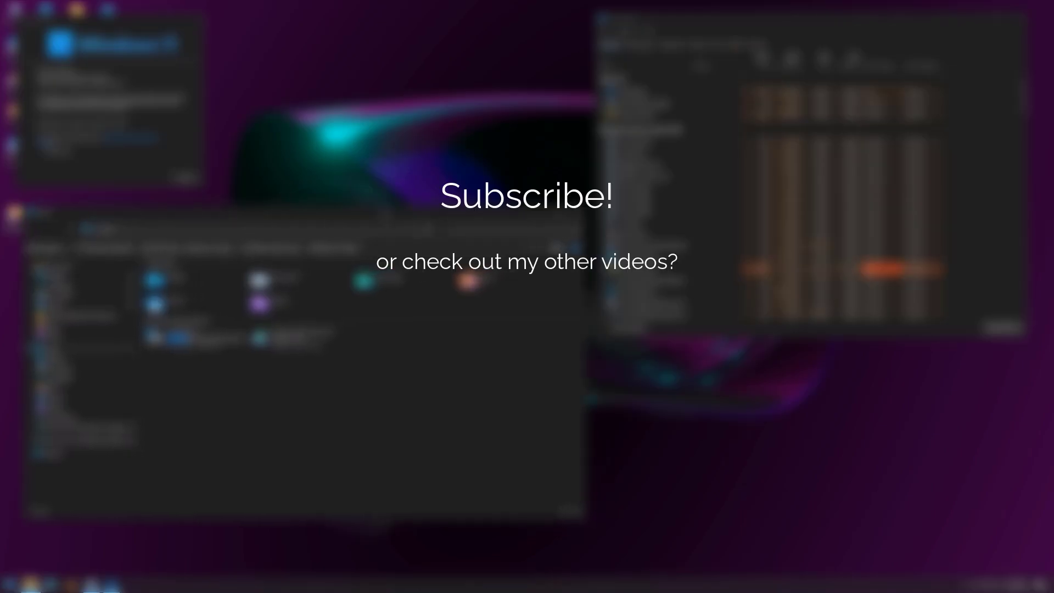